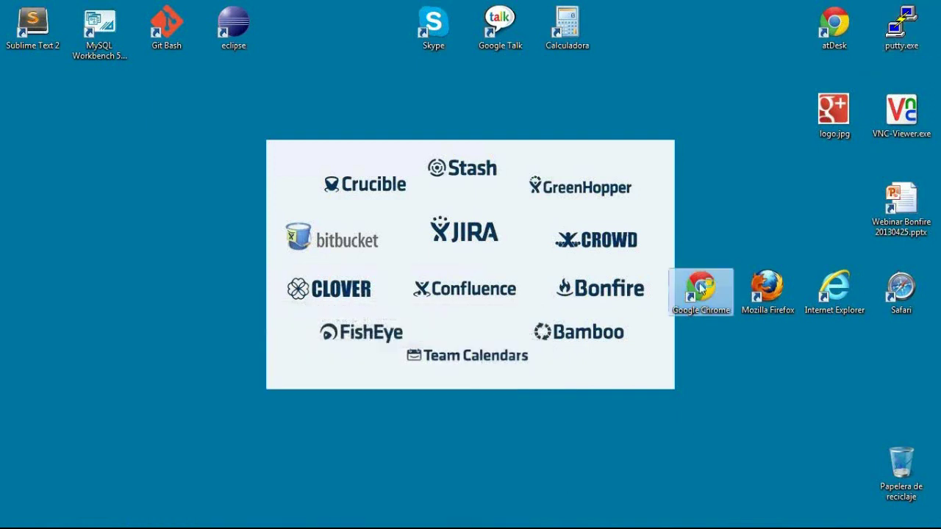
Launch Chrome and show the saved atSistemas bookmark links.
double_click(701, 288)
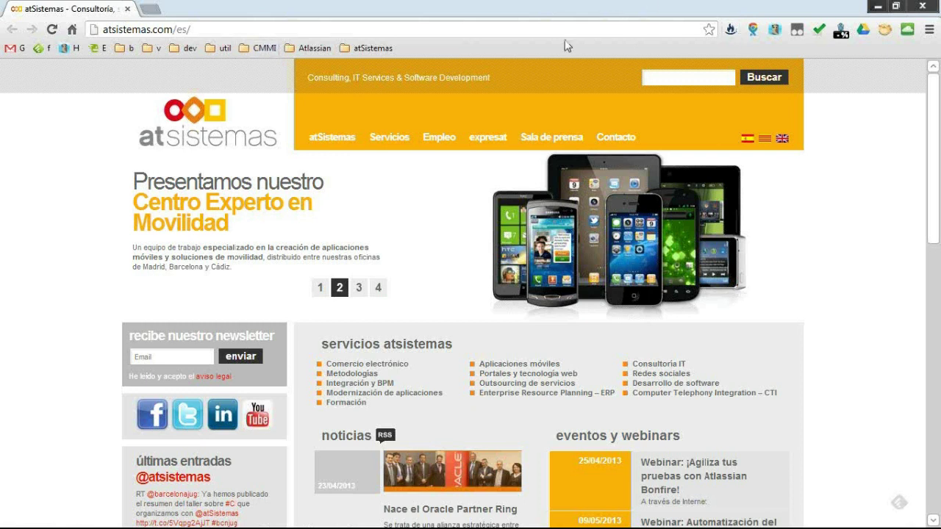
click(373, 49)
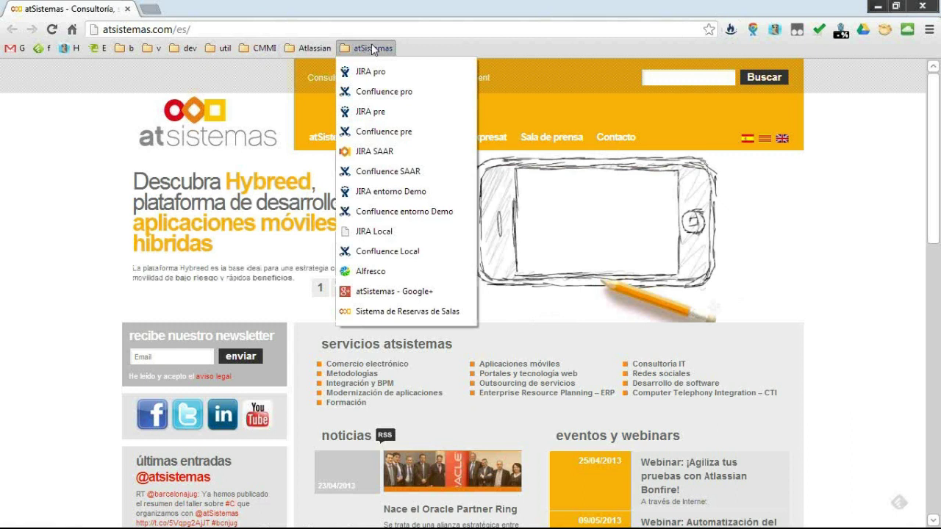
Open the 'JIRA pre' dashboard and show the Test Sessions options.
click(411, 115)
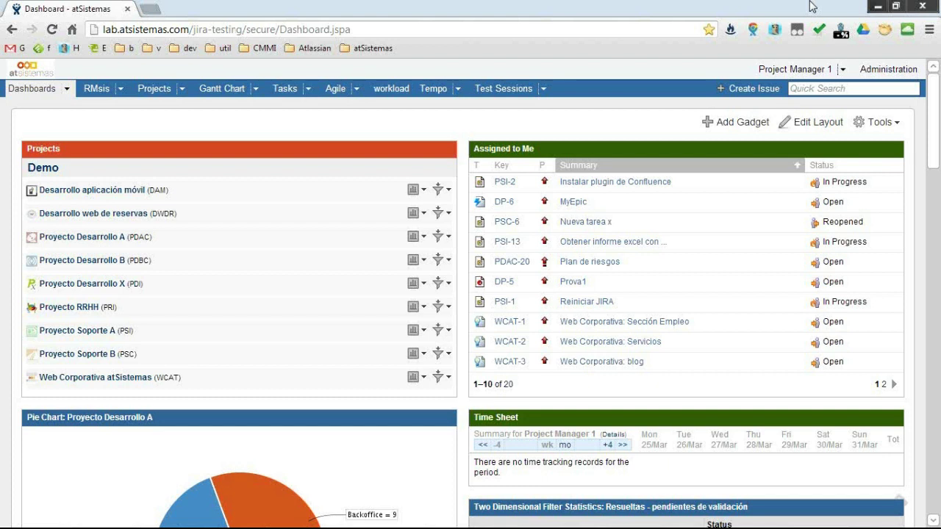
click(546, 93)
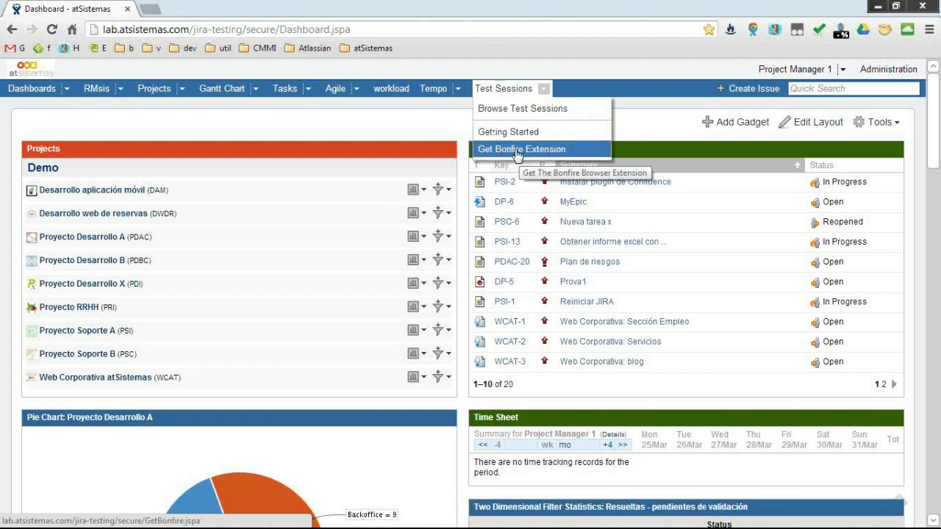
View the Get Bonfire Extension page's Chrome installation instructions, then close them.
click(558, 151)
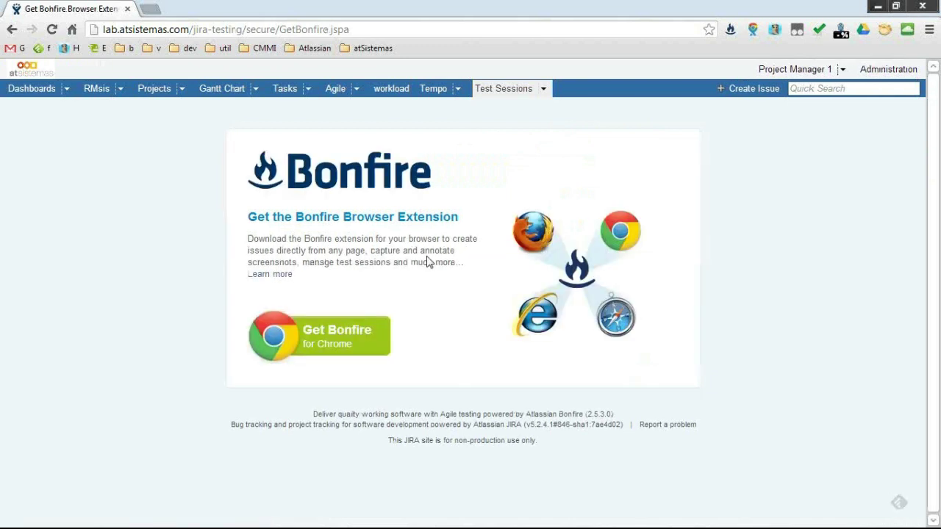
click(328, 331)
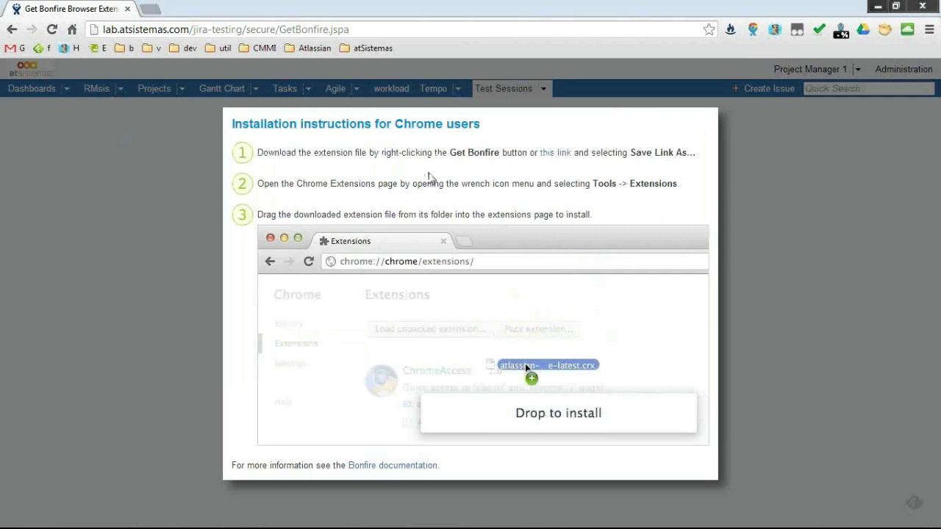
click(806, 227)
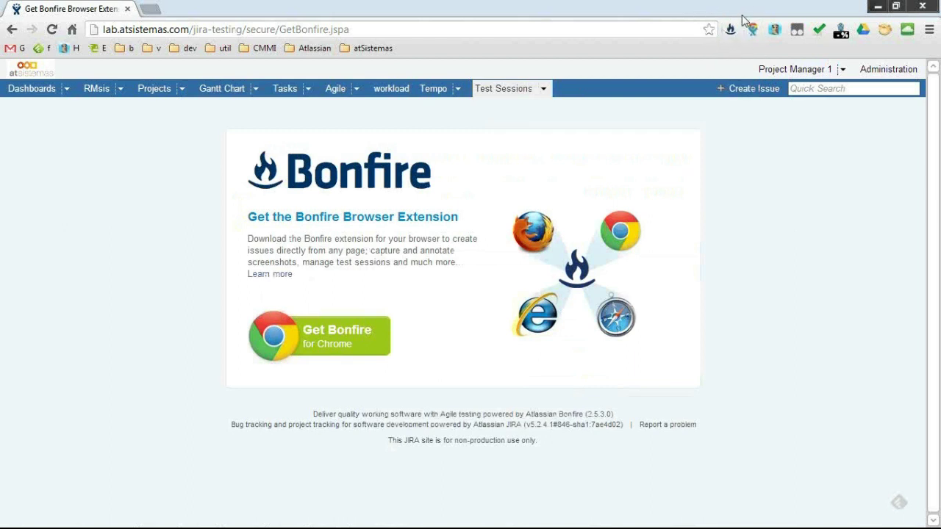
click(730, 32)
Go to atsistemas.com and capture its home page with Bonfire.
click(429, 30)
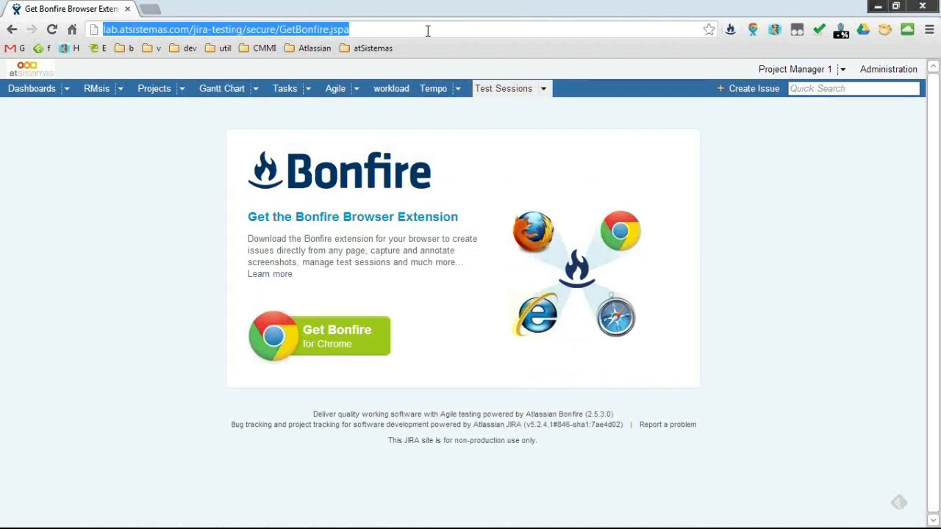
text(www.)
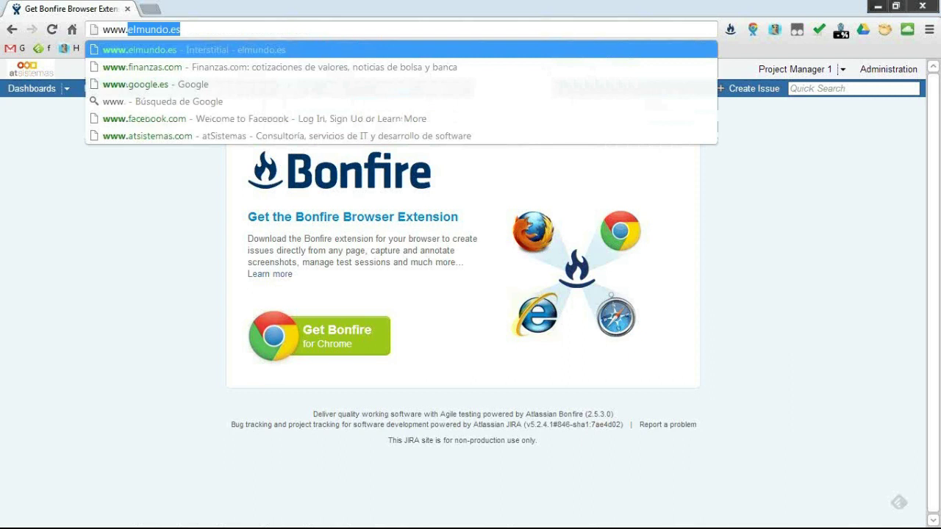
text(atsistemas.com)
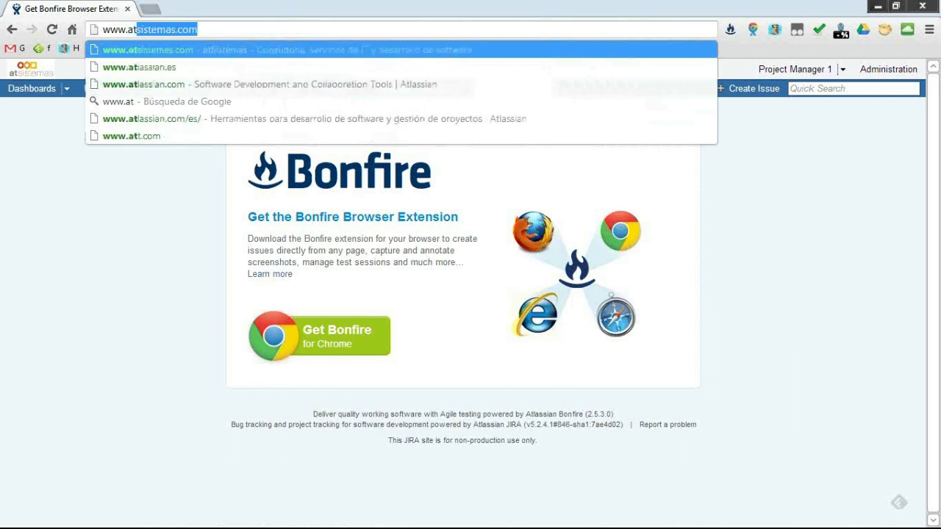
key(Return)
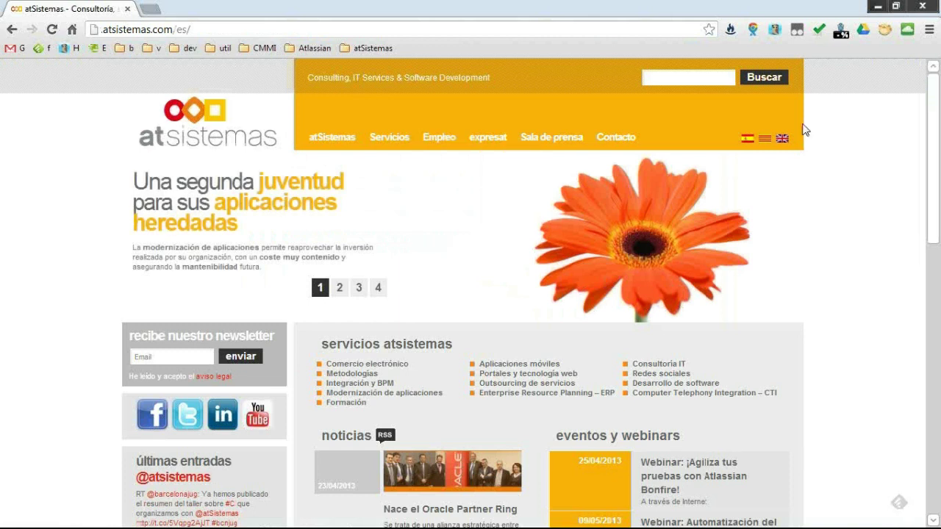
scroll(446, 338, down, 1)
scroll(446, 337, up, 1)
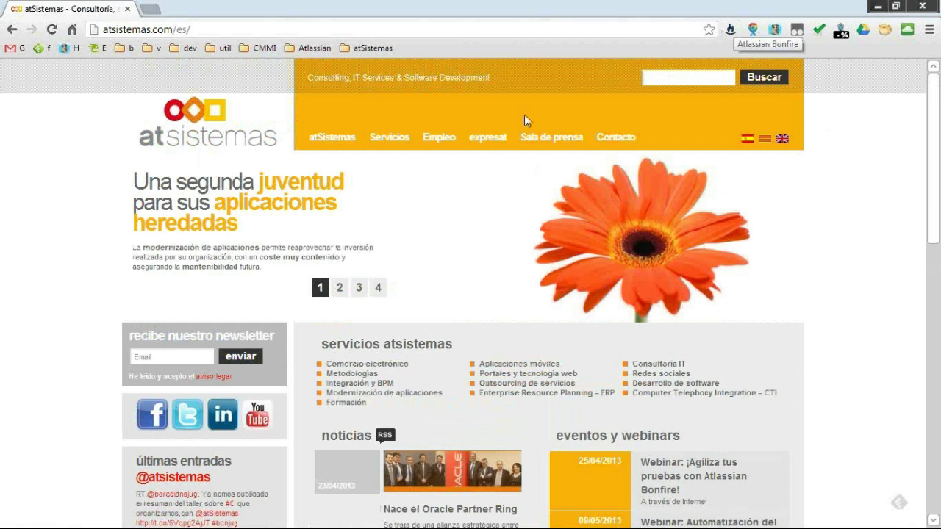
scroll(193, 371, down, 1)
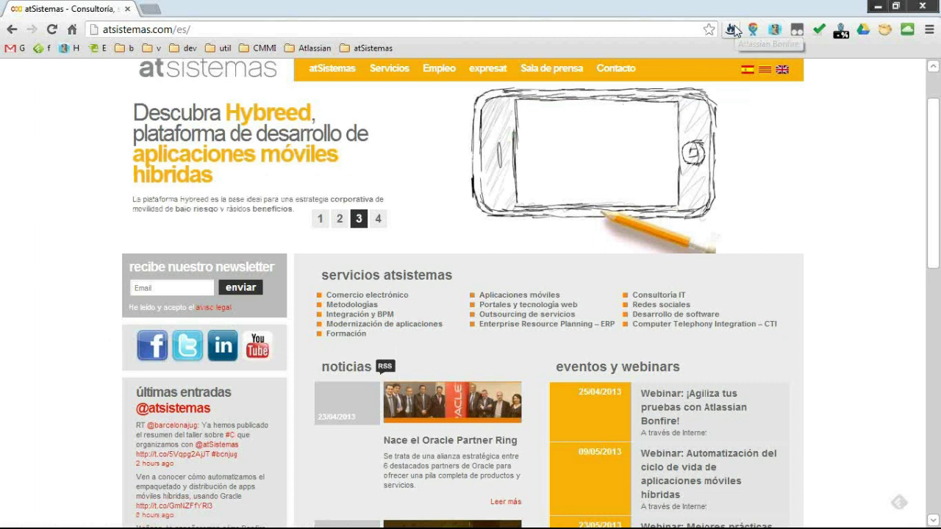
click(732, 30)
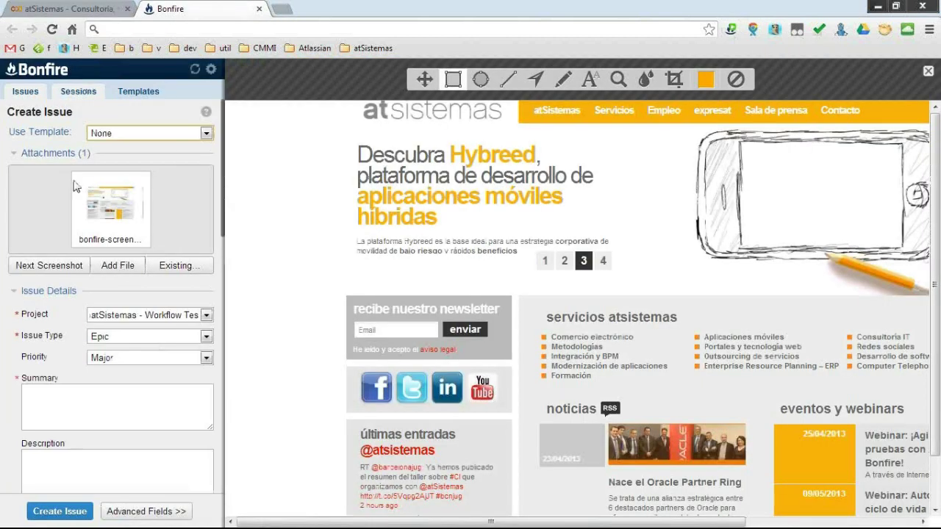
Check Bonfire's JIRA server URL and screenshot shortcut settings, then close Settings.
click(211, 69)
click(88, 147)
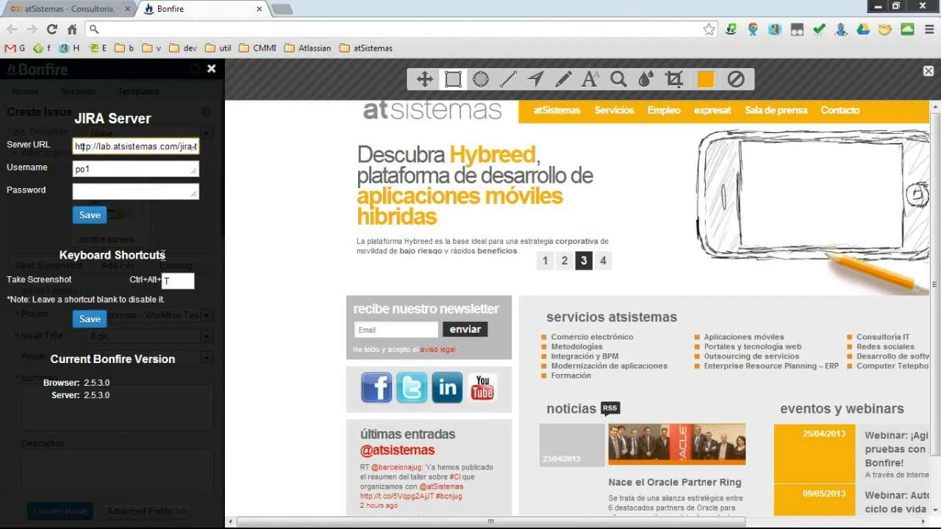
click(190, 283)
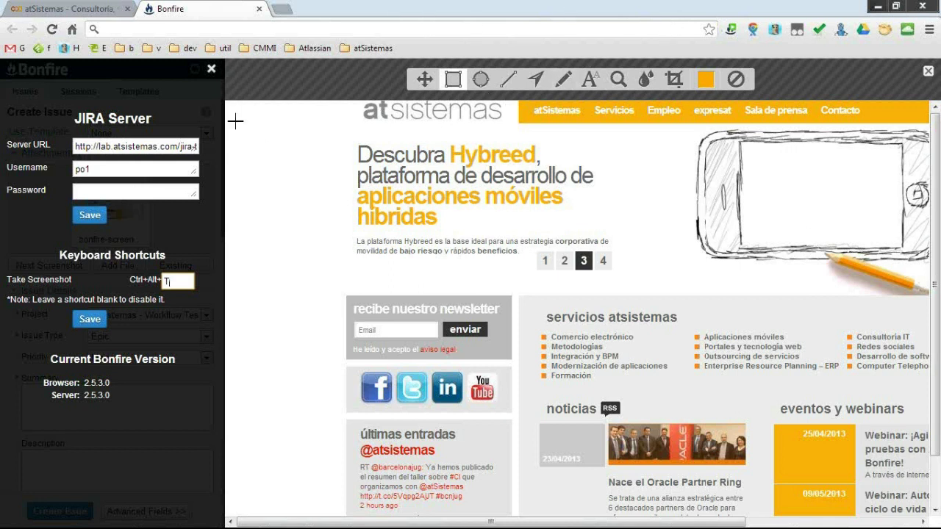
click(211, 72)
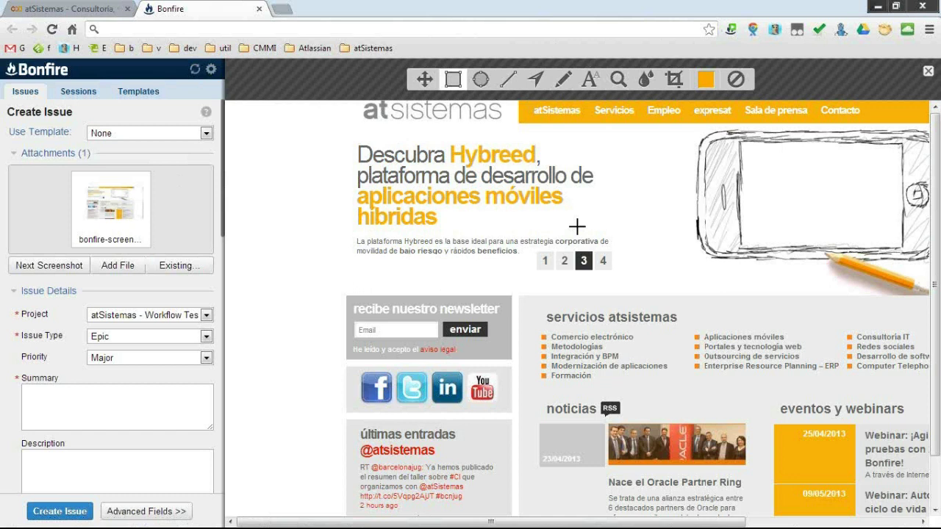
Box the social media icons, label them 'Incluir G+', and close the annotator.
drag(335, 348, 536, 423)
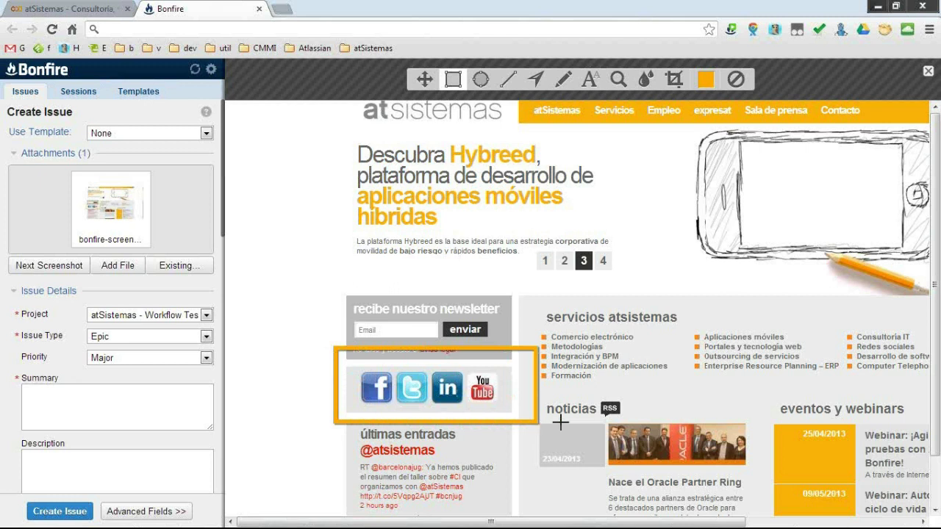
mouse_move(89, 210)
click(590, 79)
click(564, 375)
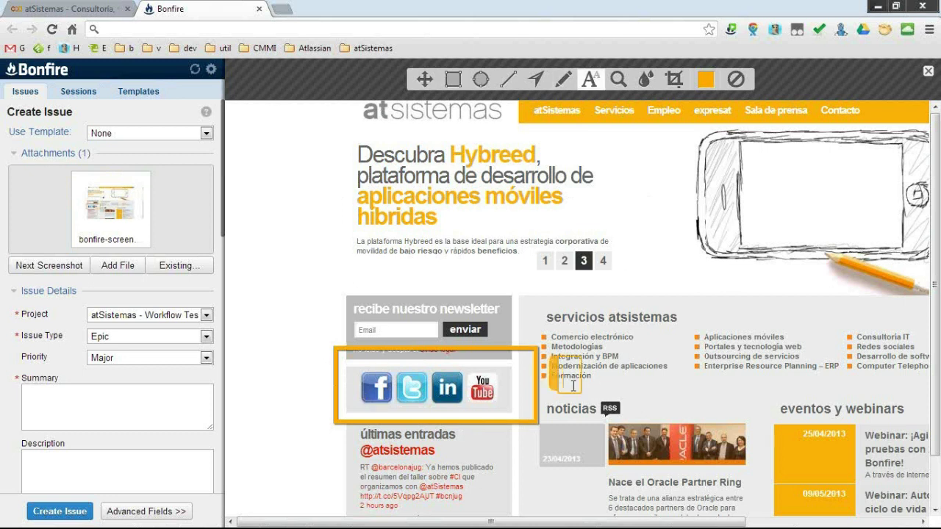
text(Incli)
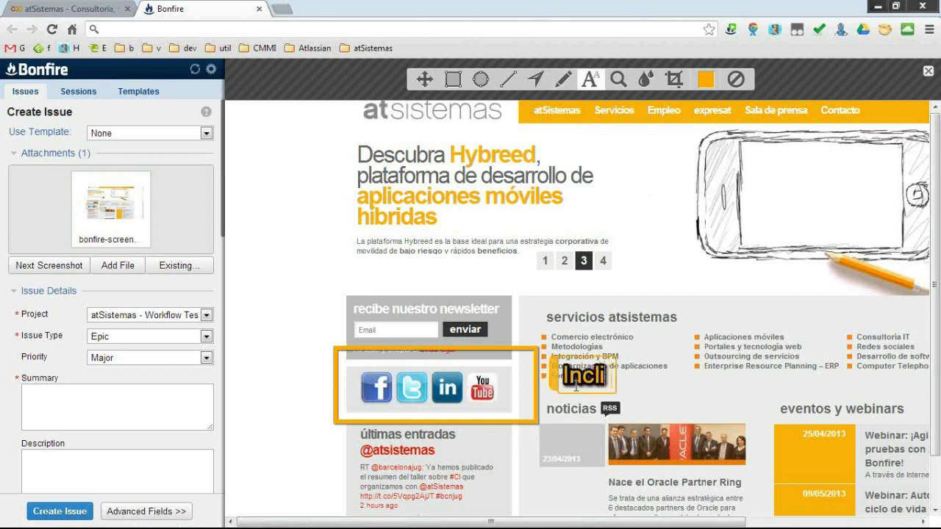
key(BackSpace)
text(uir)
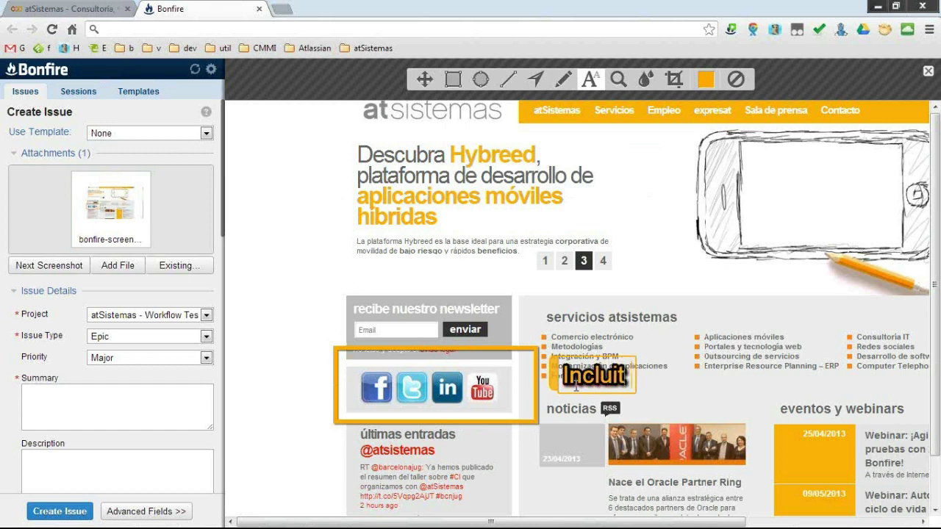
text( G+)
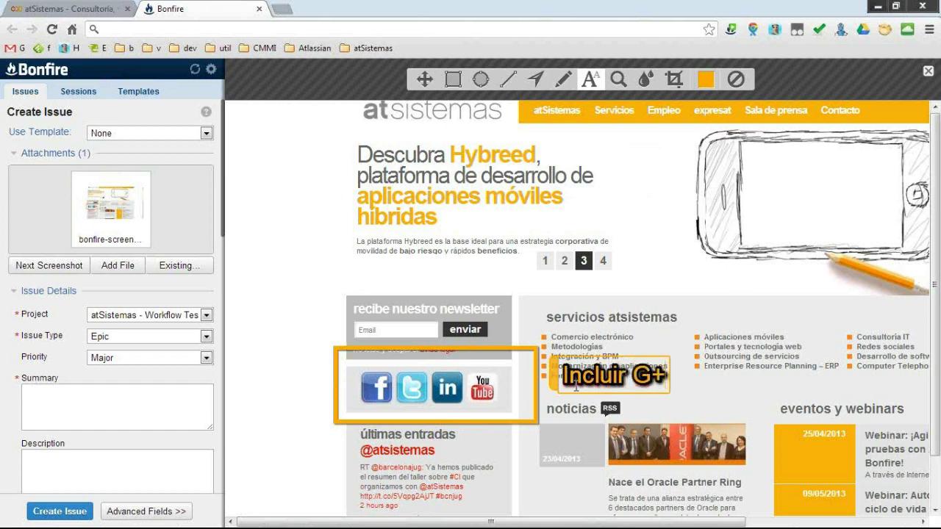
mouse_move(122, 206)
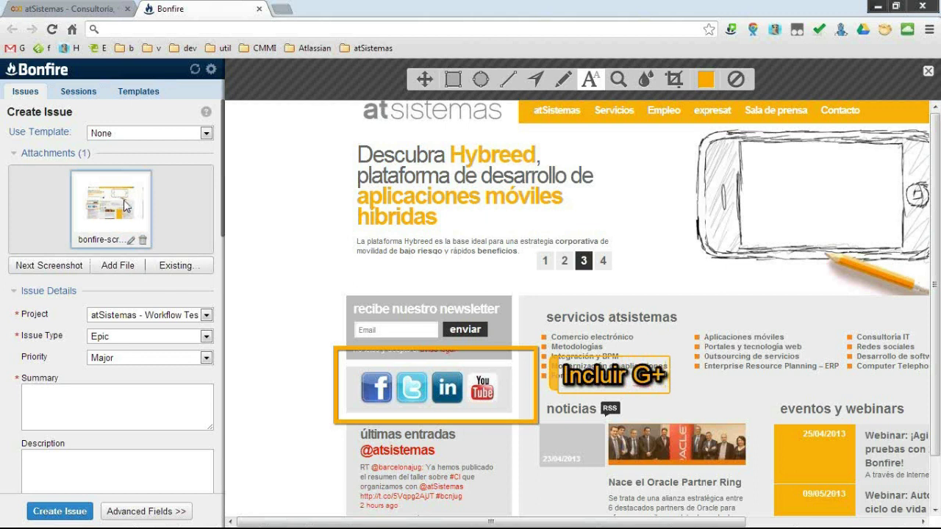
click(40, 266)
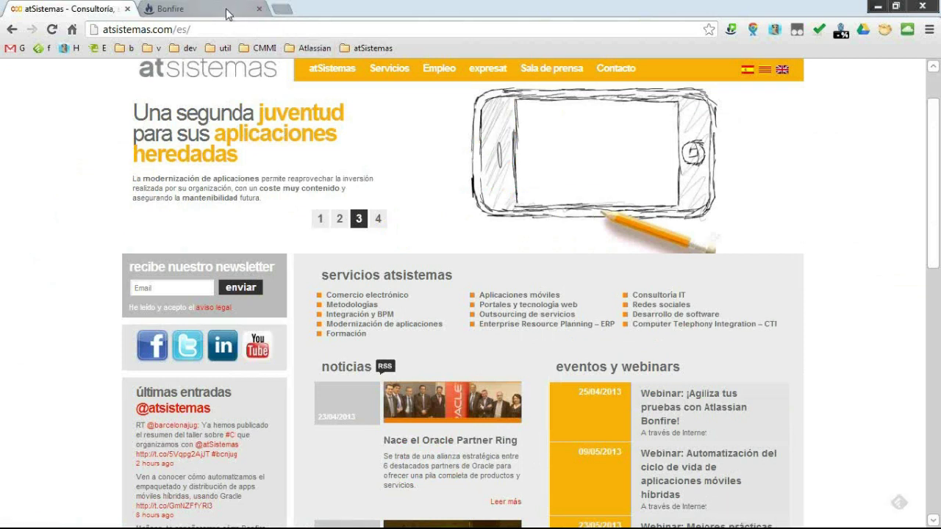
Open the atSistemas Google+ page and capture it as a second Bonfire screenshot.
click(373, 49)
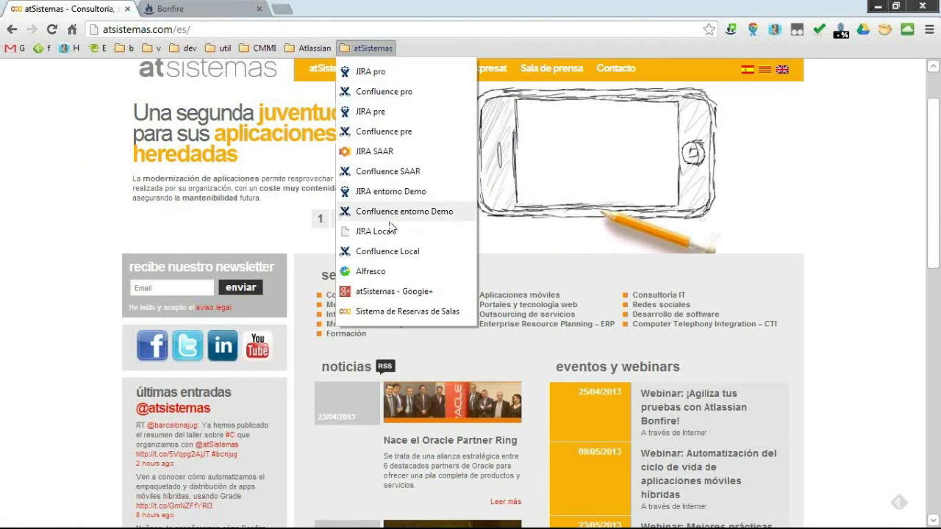
click(403, 292)
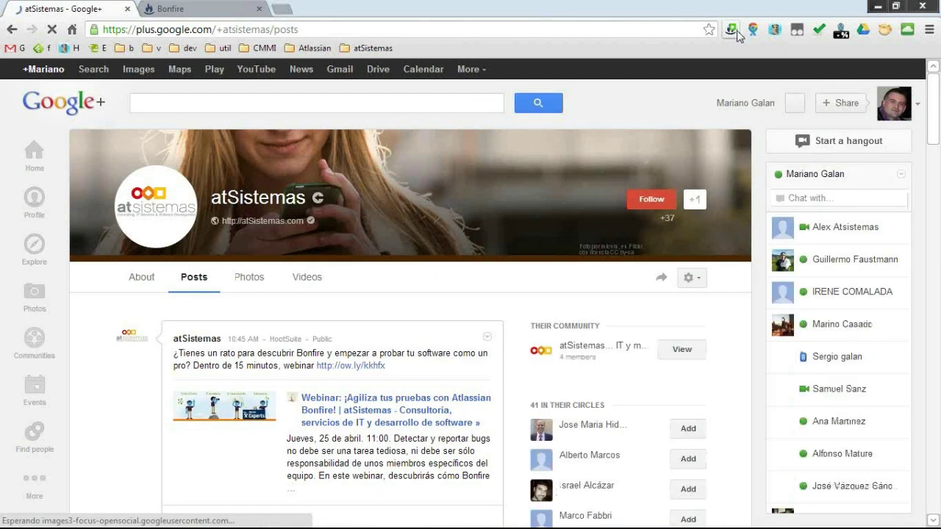
click(732, 35)
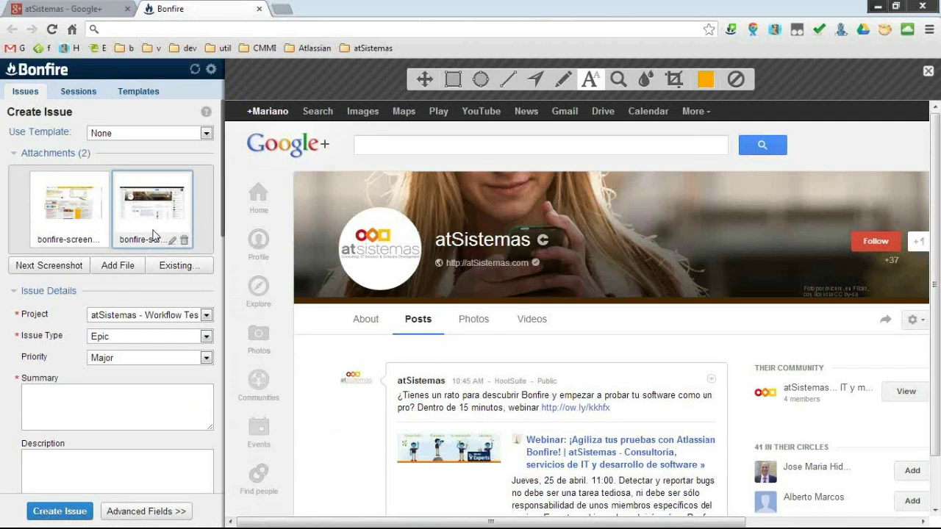
Rename the second attachment to 'captura g+ at'.
click(175, 242)
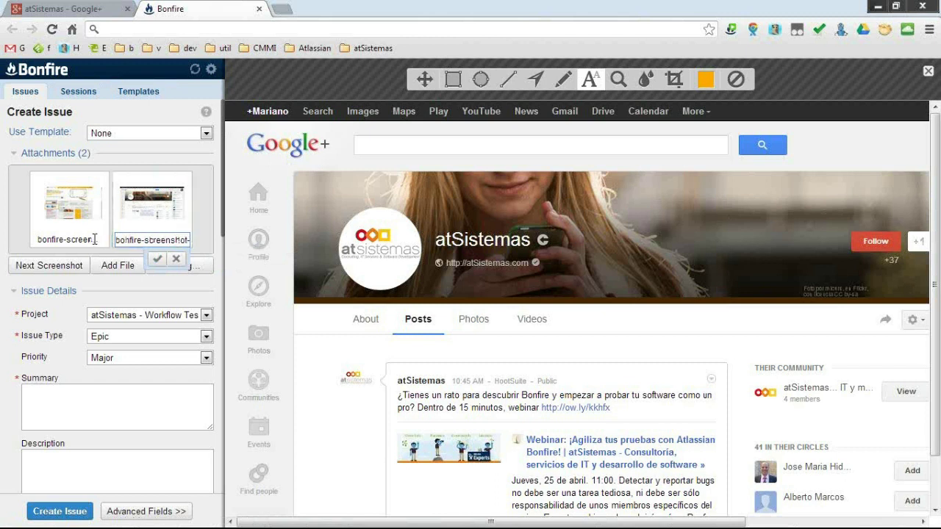
triple_click(164, 235)
key(Right)
key(Right)
key(Right)
key(Right)
key(Right)
key(Right)
key(Right)
key(Right)
key(Right)
key(Right)
key(Right)
key(Right)
key(Right)
key(Right)
key(Right)
key(Right)
key(Right)
key(Right)
key(Right)
key(Right)
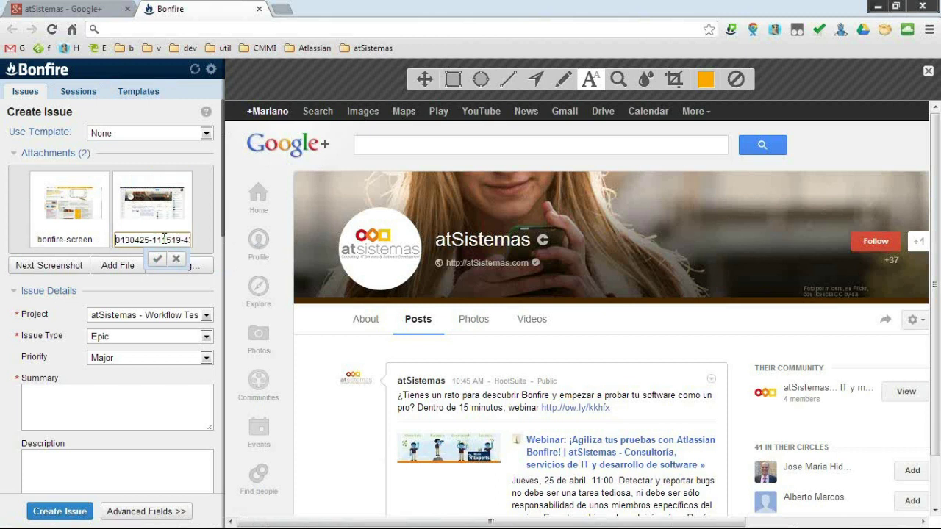
key(Delete)
key(Delete)
key(Delete)
key(Delete)
key(Delete)
key(Delete)
key(Delete)
key(Delete)
key(Delete)
key(Delete)
key(Delete)
key(Delete)
key(Delete)
text(captura g+ at)
Confirm the new name and drag logo.jpg from the desktop into the issue's attachments.
click(157, 260)
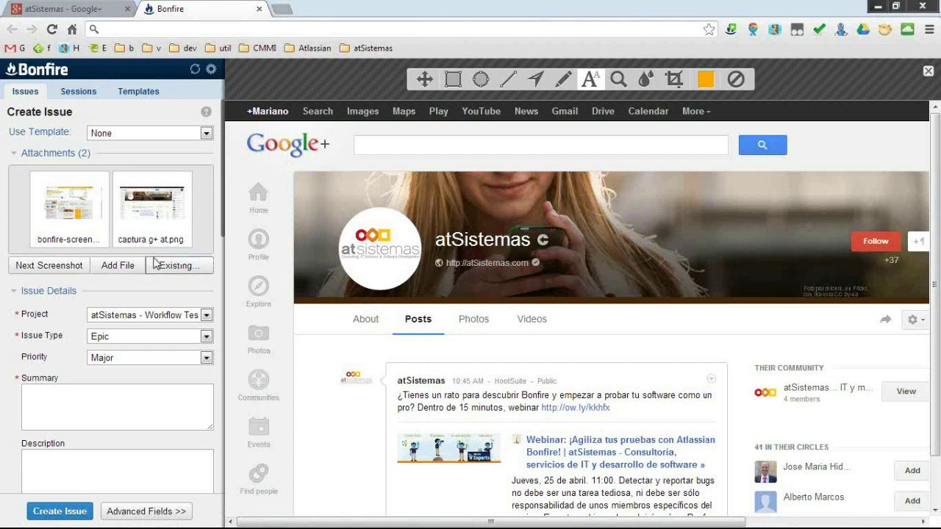
click(895, 7)
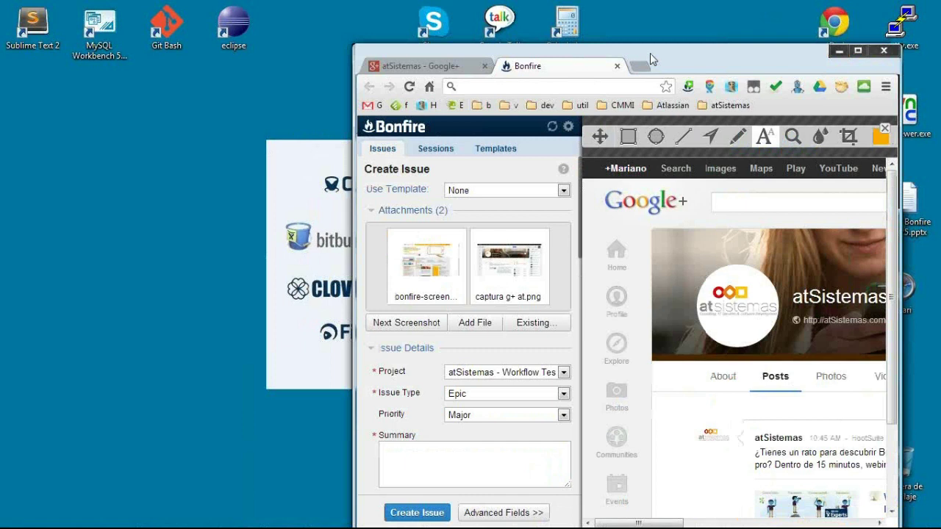
drag(651, 59, 458, 36)
drag(834, 114, 316, 246)
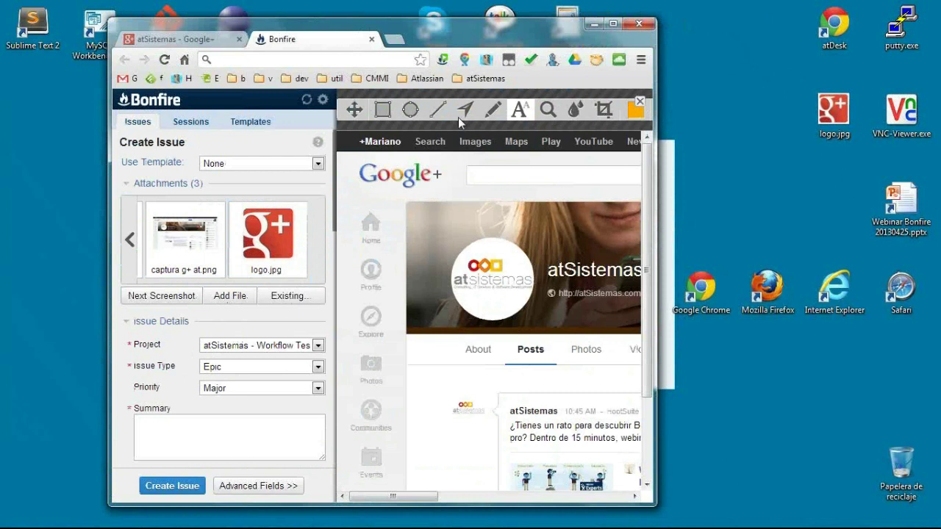
click(193, 40)
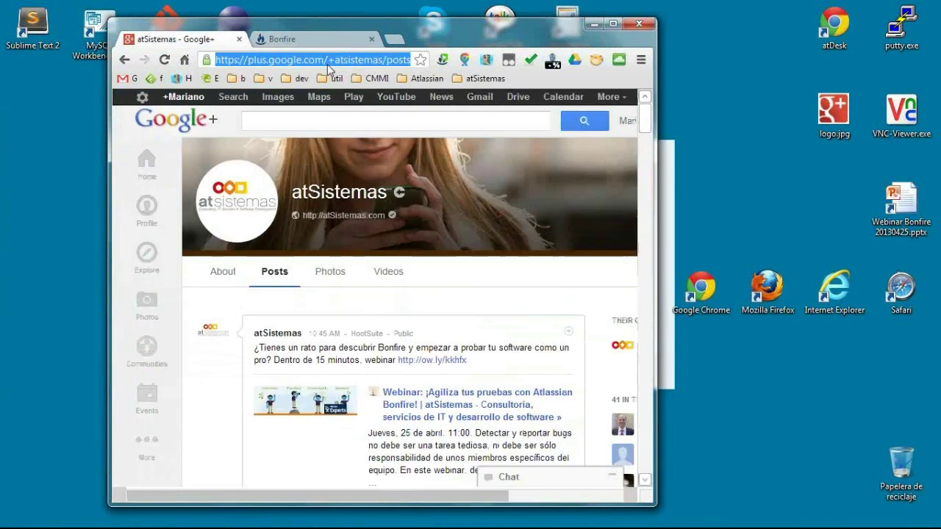
click(281, 39)
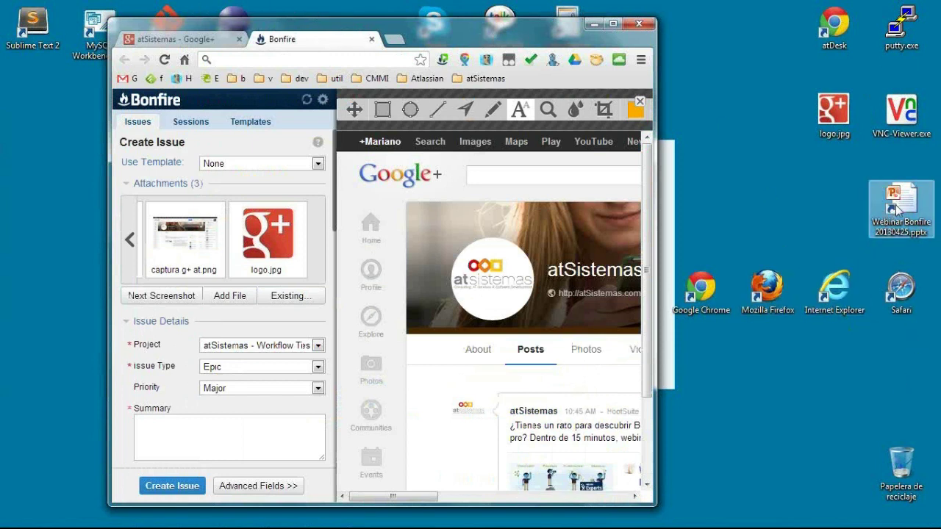
Remove the accidentally attached Webinar Bonfire presentation and review the remaining attachments.
drag(890, 210, 224, 239)
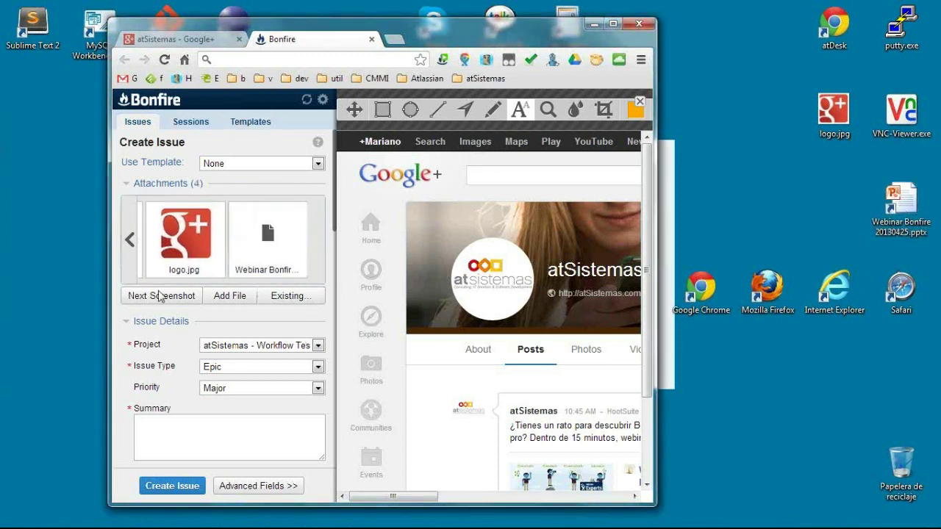
click(613, 23)
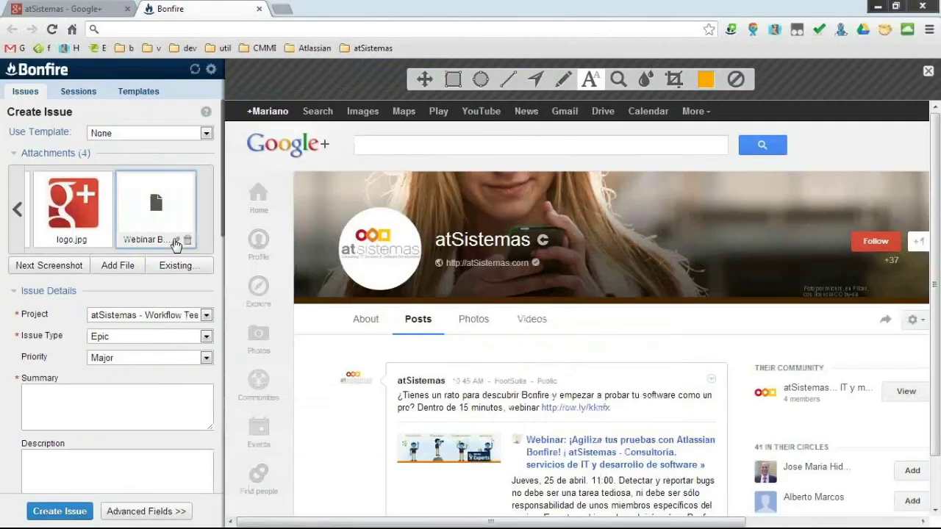
click(188, 240)
click(488, 287)
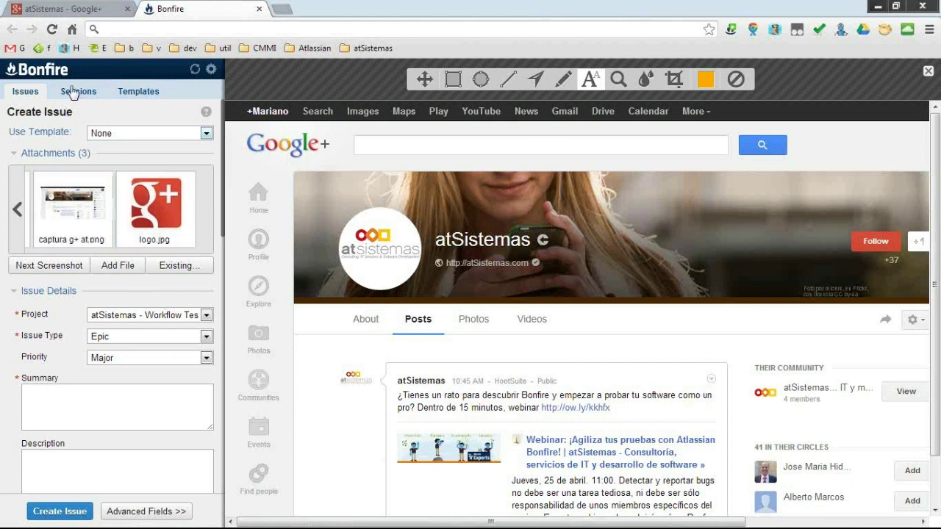
scroll(74, 301, down, 1)
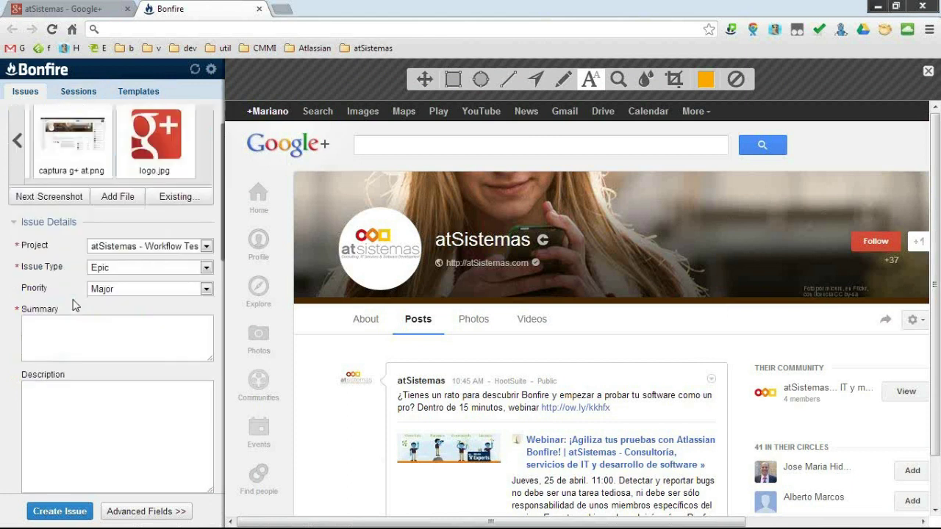
click(17, 141)
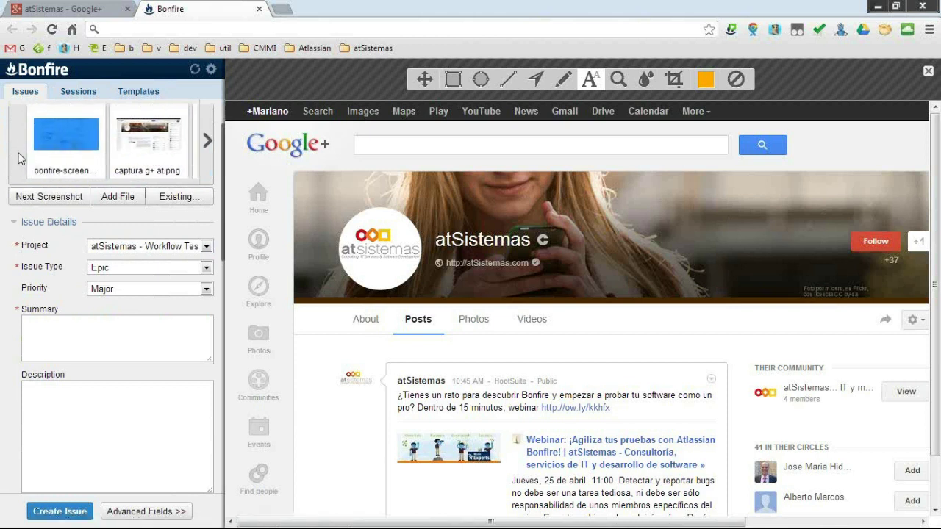
mouse_move(42, 157)
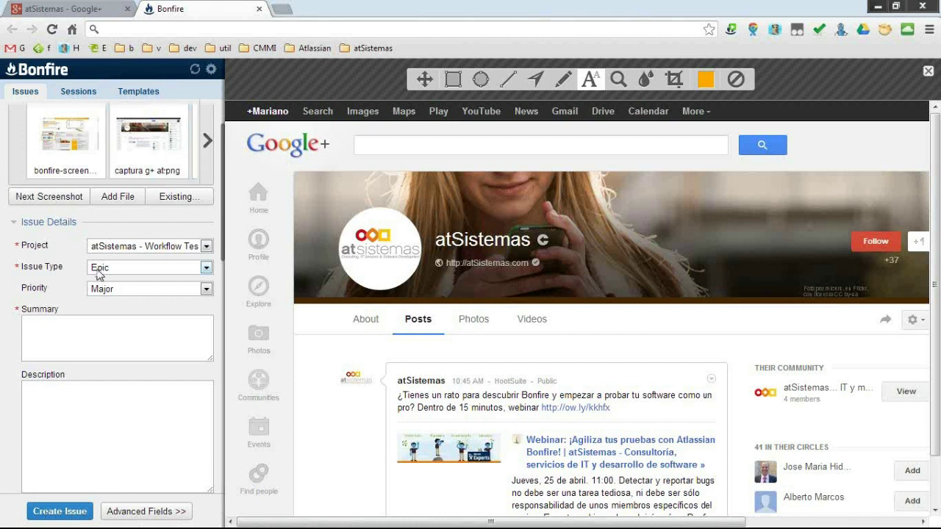
scroll(52, 283, up, 1)
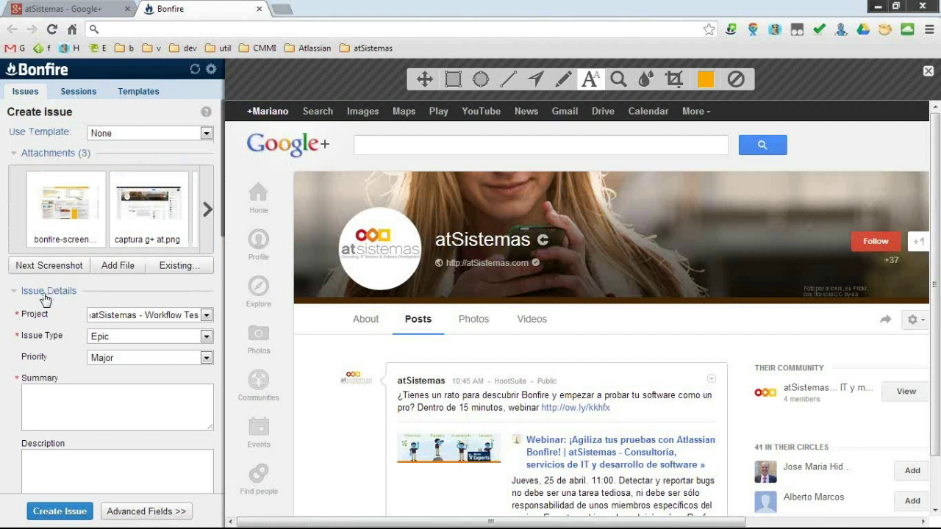
Set the project to Web Corporativa atSistemas.
click(134, 323)
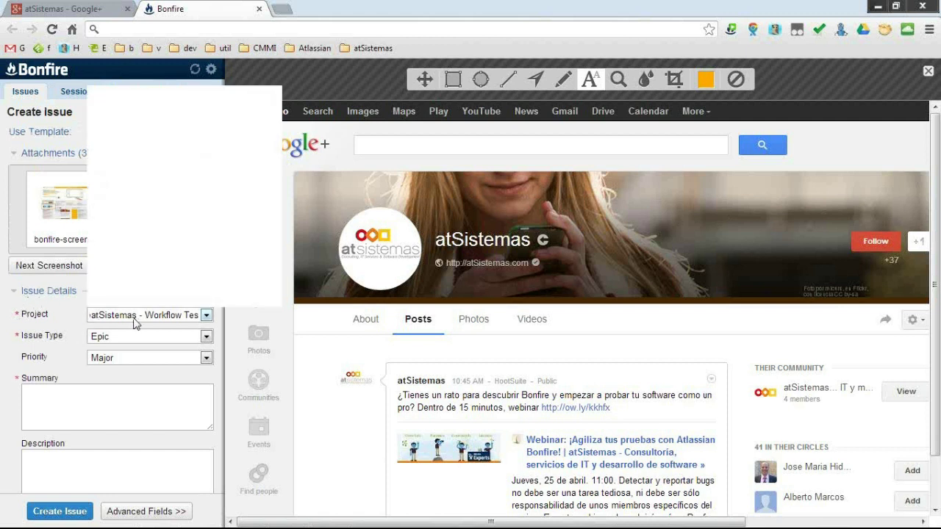
drag(278, 176, 276, 257)
click(215, 301)
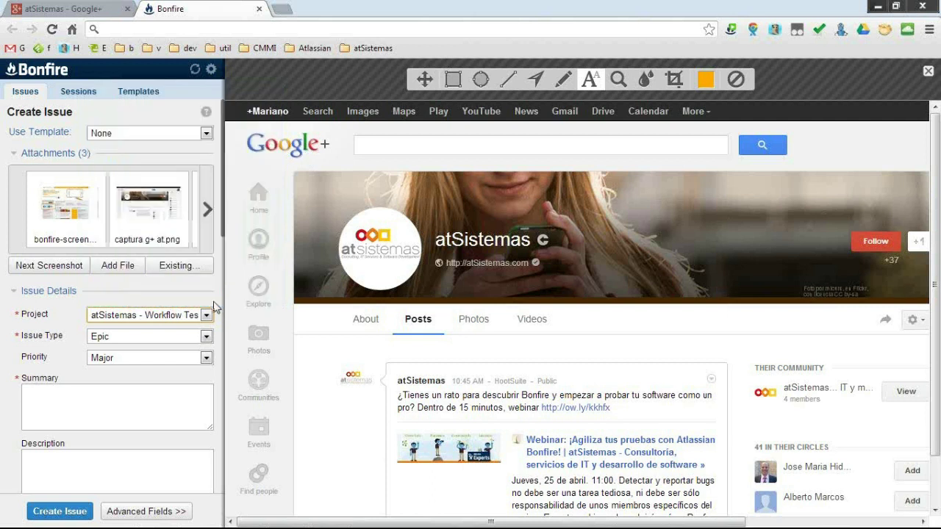
Change the issue type to Improvement and look over the remaining form fields.
click(127, 338)
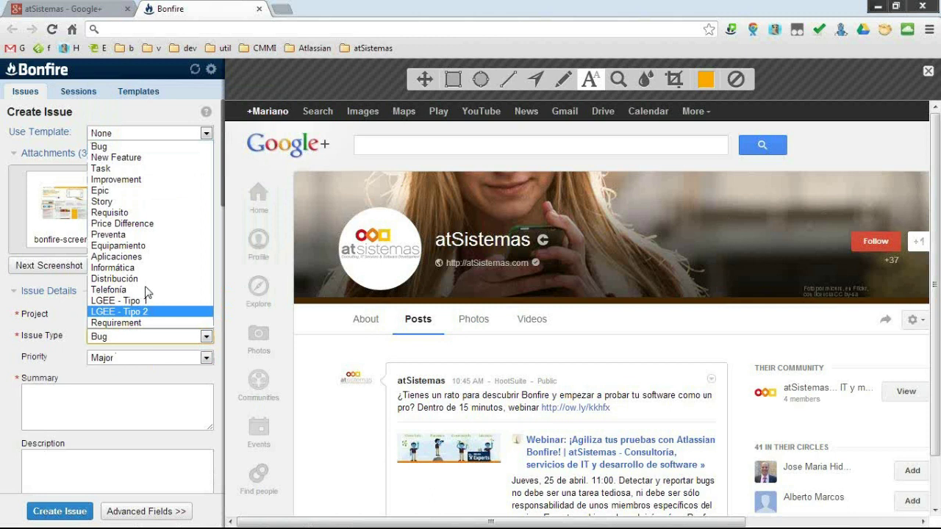
click(95, 353)
key(Down)
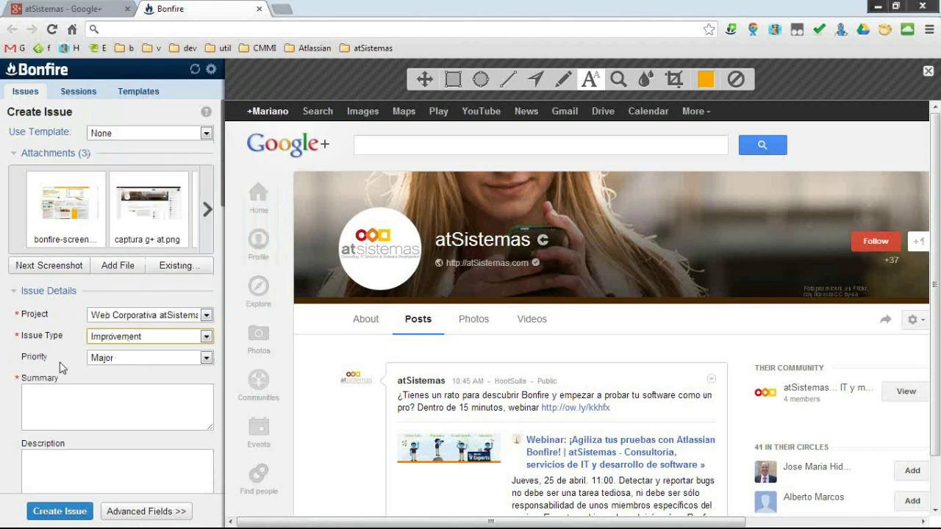
scroll(62, 368, down, 2)
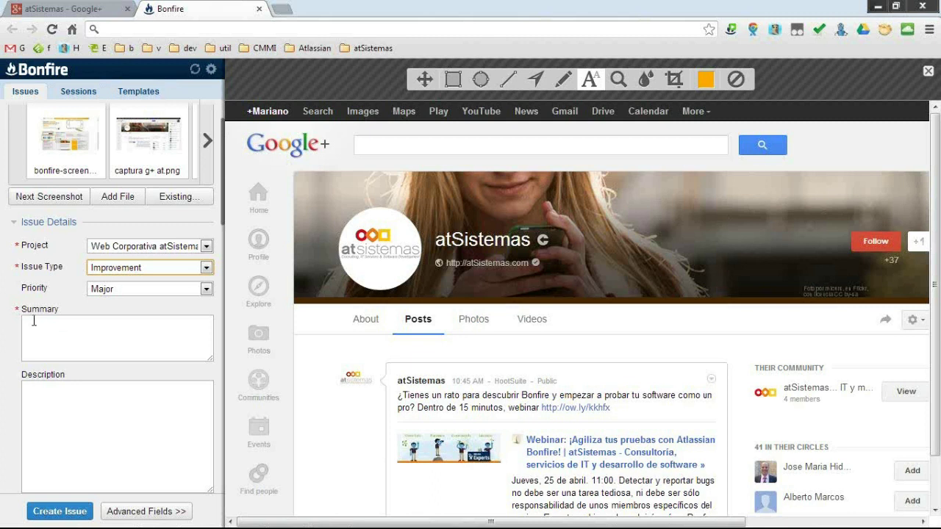
scroll(14, 353, down, 3)
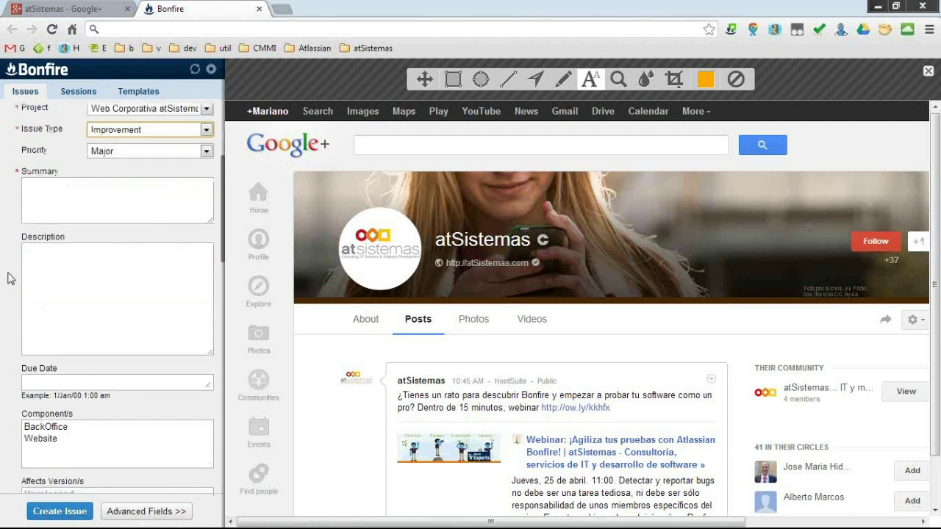
scroll(59, 217, down, 2)
scroll(85, 216, down, 2)
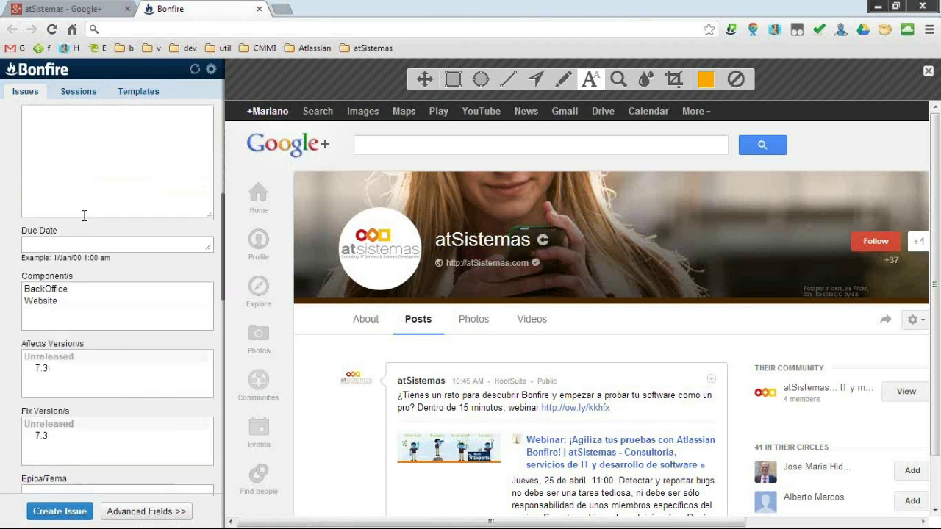
scroll(84, 223, down, 2)
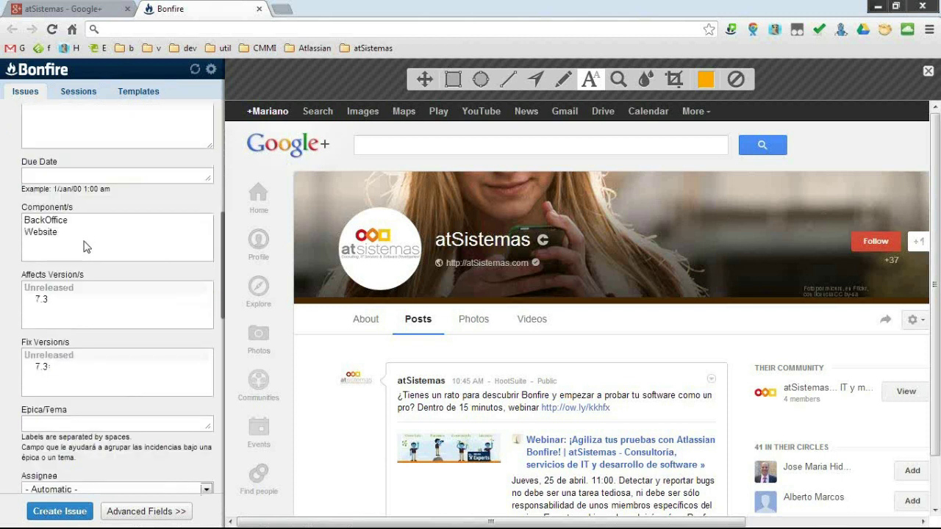
scroll(2, 372, down, 6)
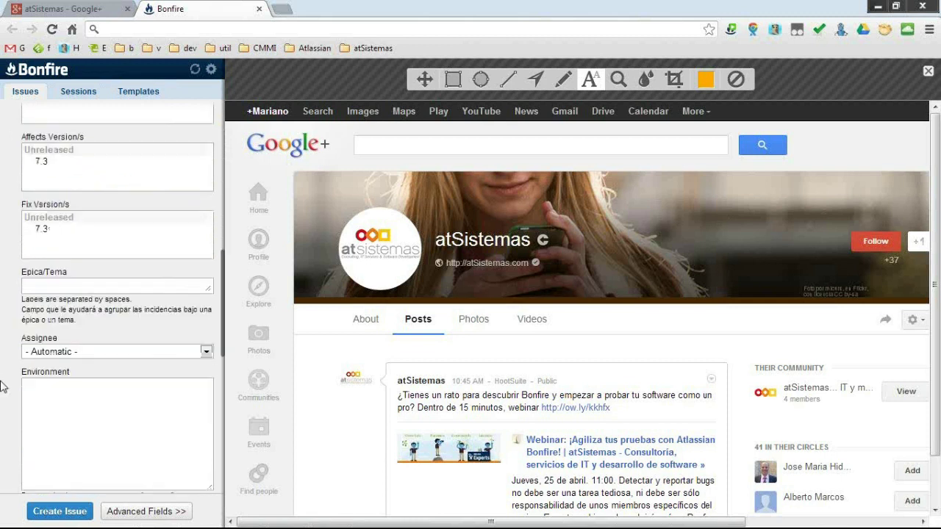
scroll(2, 373, down, 5)
scroll(2, 373, up, 15)
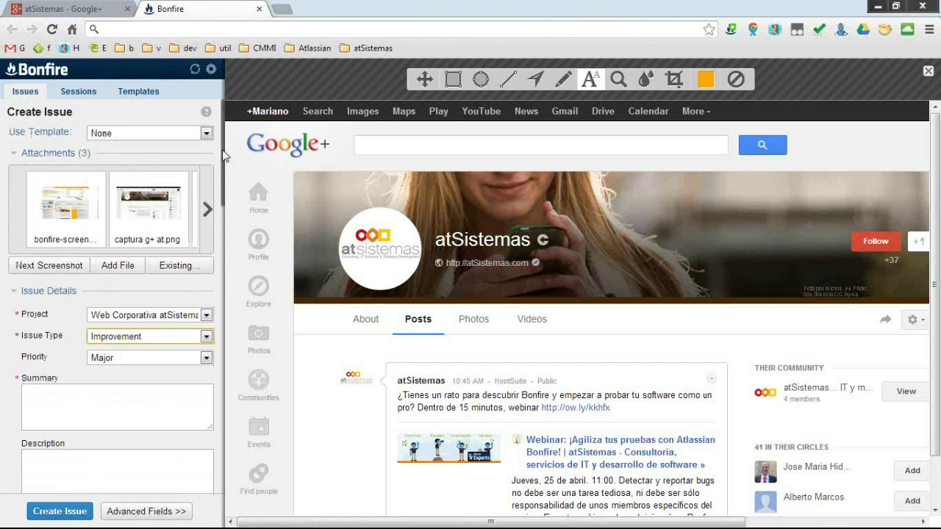
Apply the 'Mejora en web corporativa' template and enter the summary 'Incorporar G+ a iconos sociales home'.
click(154, 135)
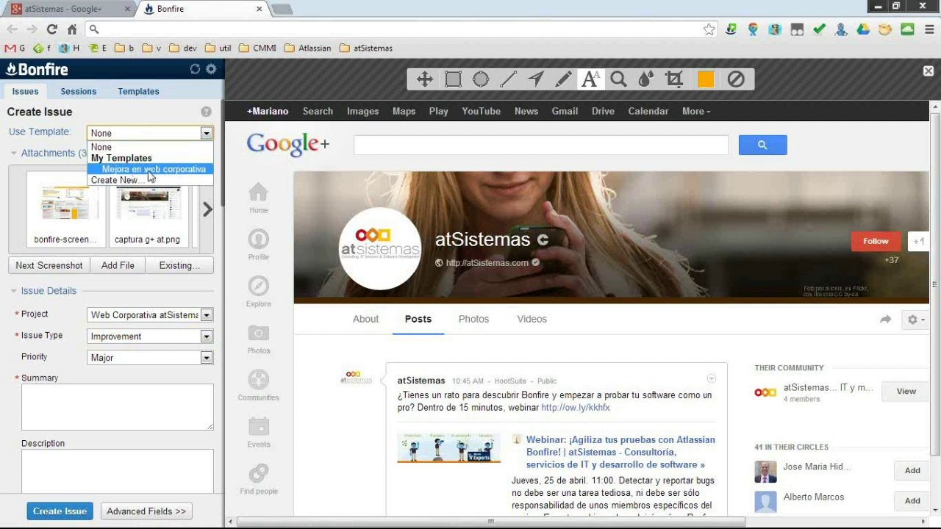
click(170, 175)
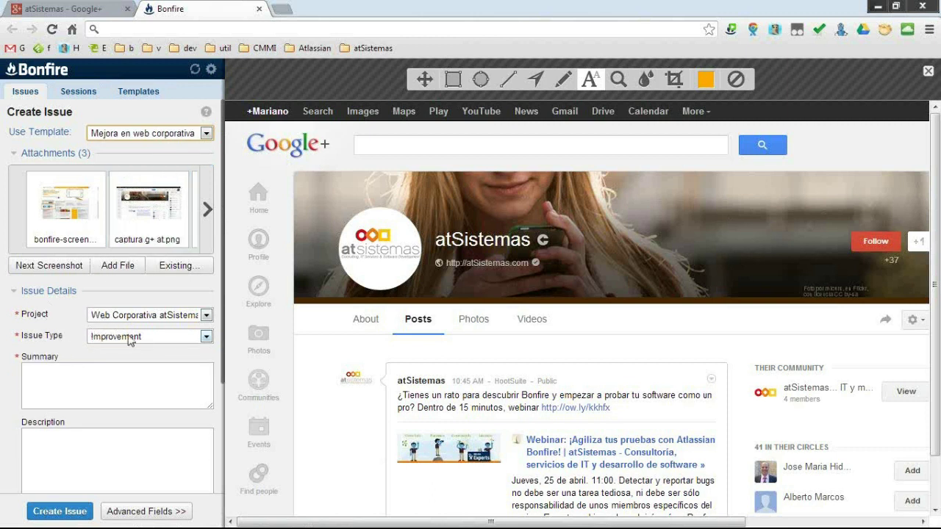
click(106, 387)
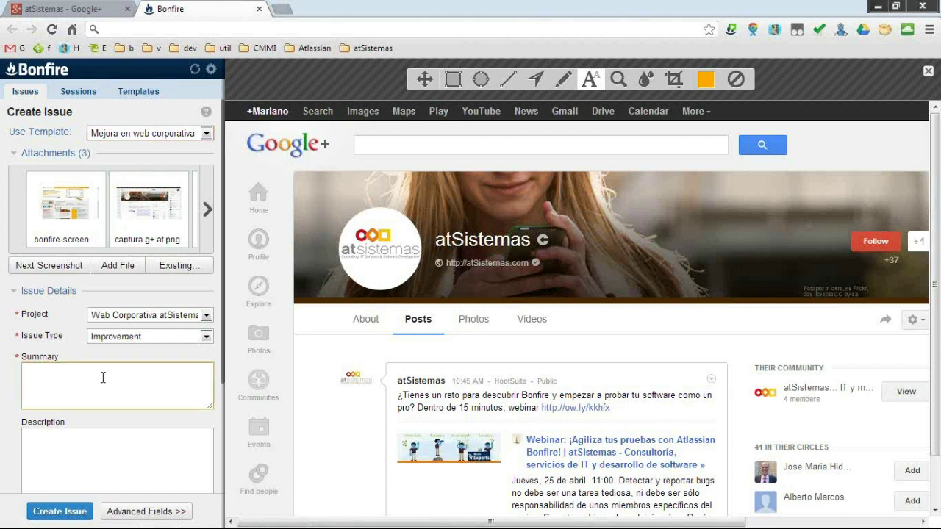
text(Incorporar G+ a iconos sociales home)
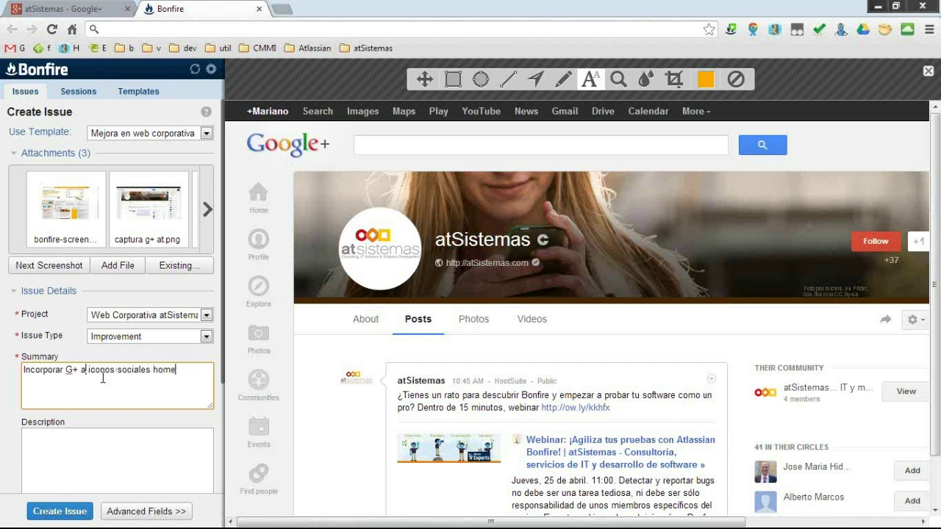
Paste the Google+ page URL as description, choose the Website component, and create issue WCAT-23.
click(151, 454)
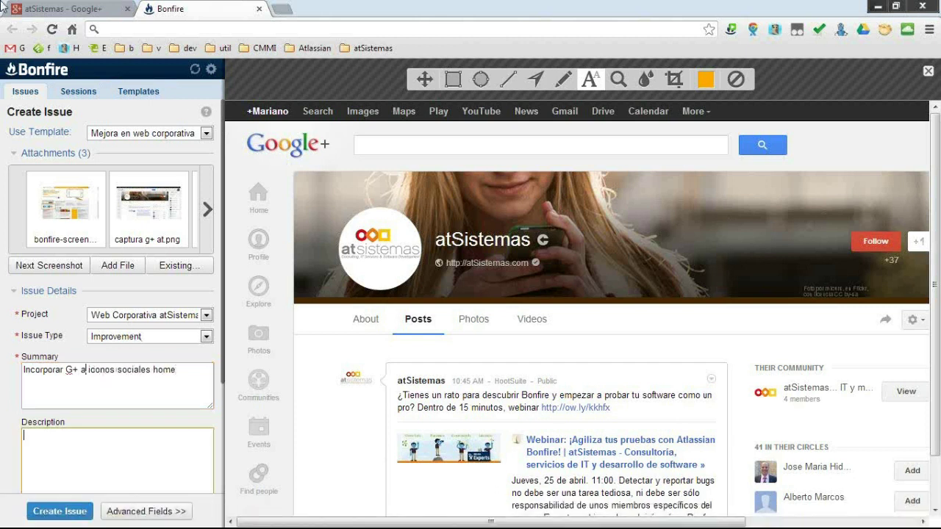
click(40, 6)
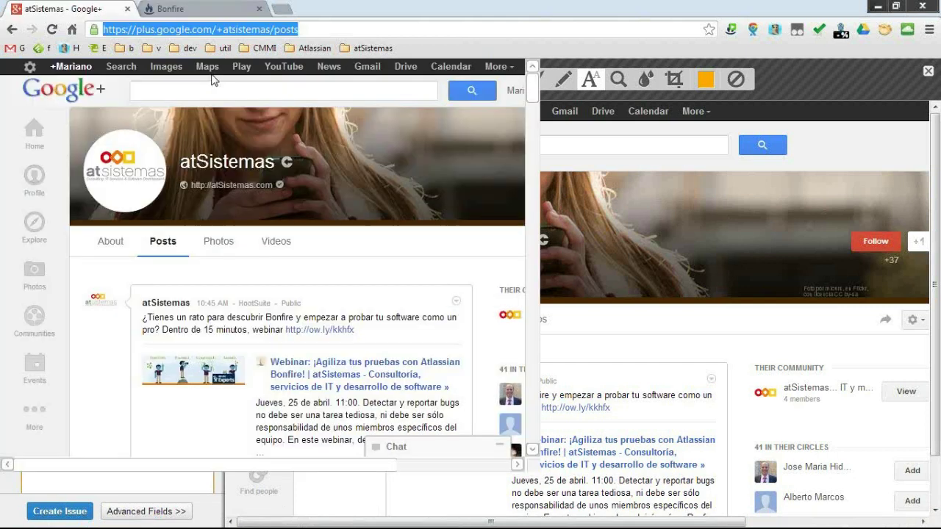
click(186, 8)
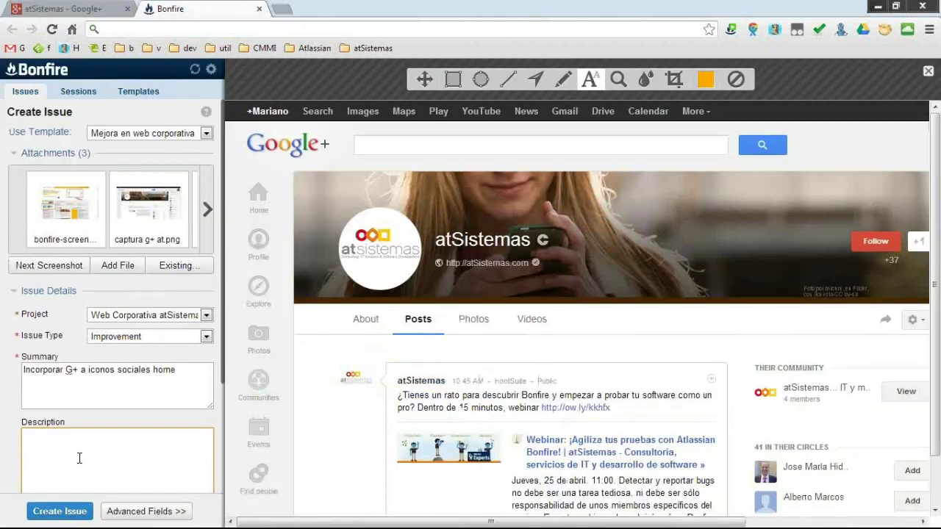
text(https://plus.google.com/+atsistemas/posts)
scroll(38, 458, down, 3)
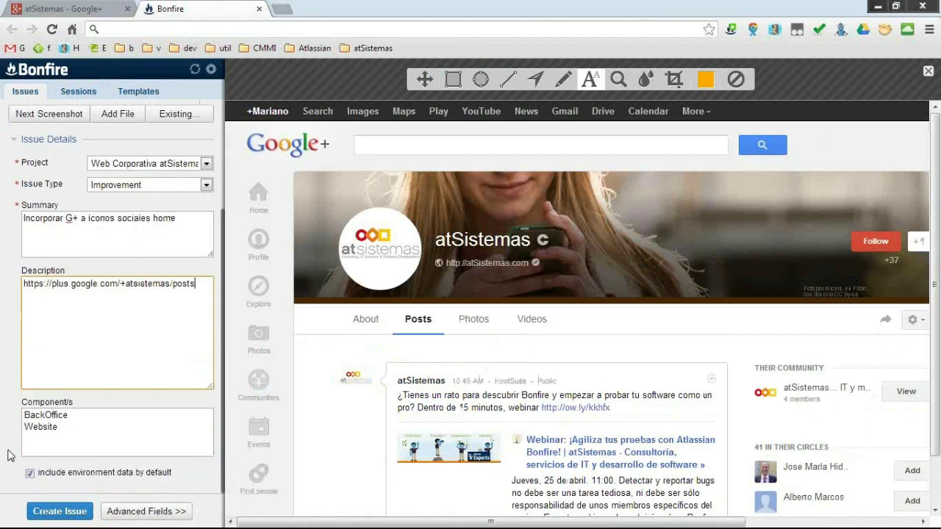
click(44, 434)
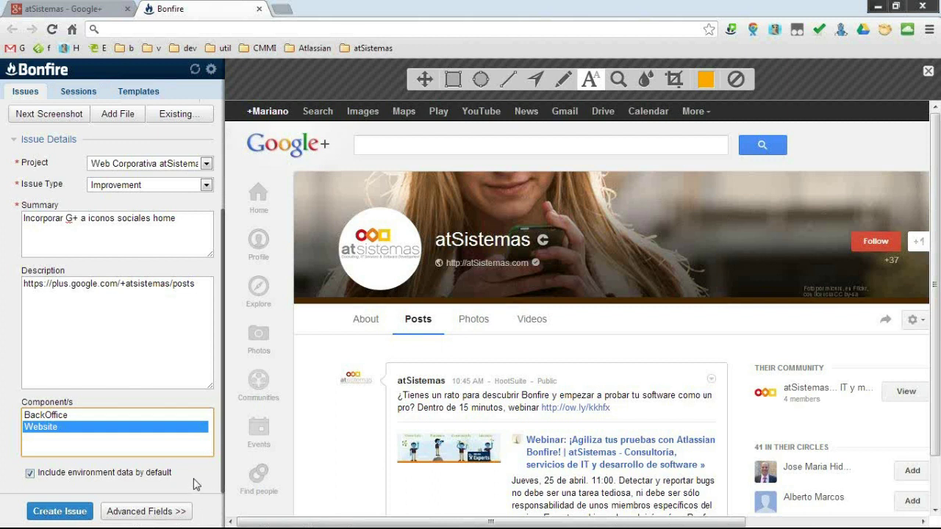
click(66, 512)
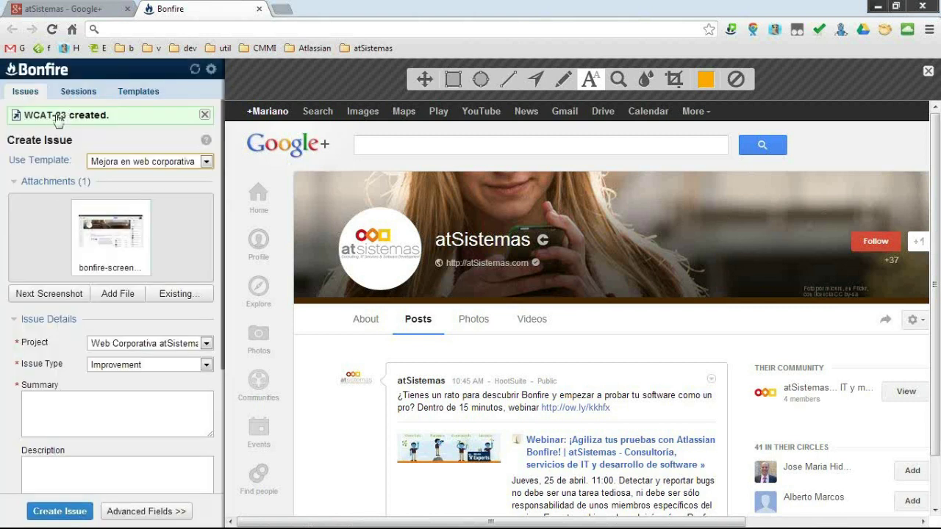
right_click(53, 120)
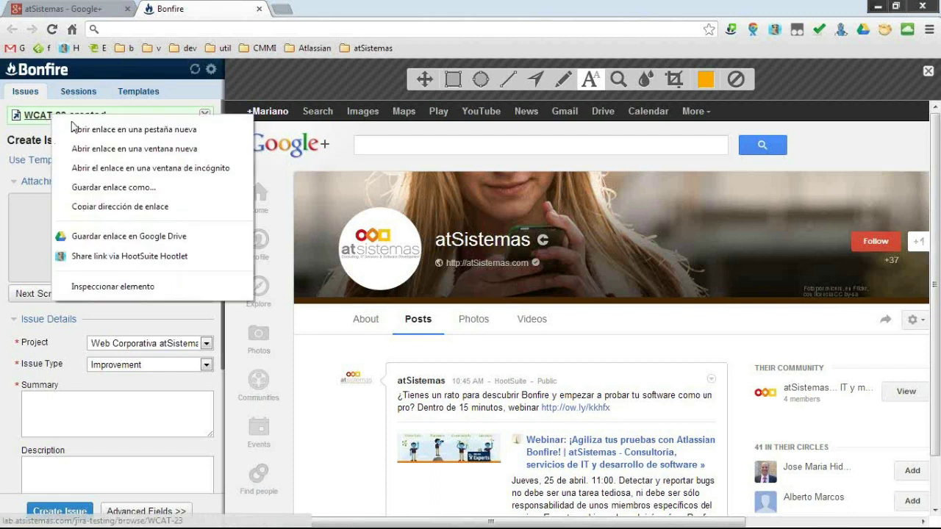
Open WCAT-23 in a new tab and scroll through its details and attachments.
click(73, 130)
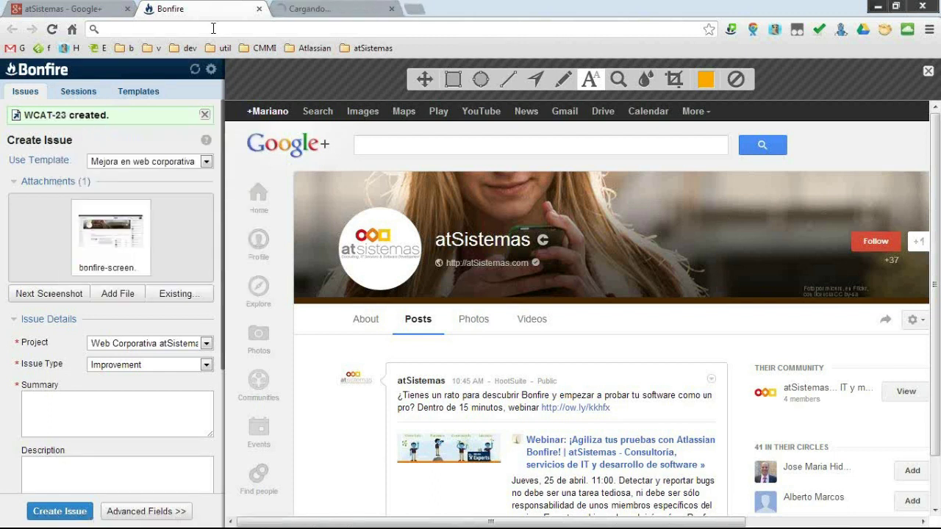
click(315, 6)
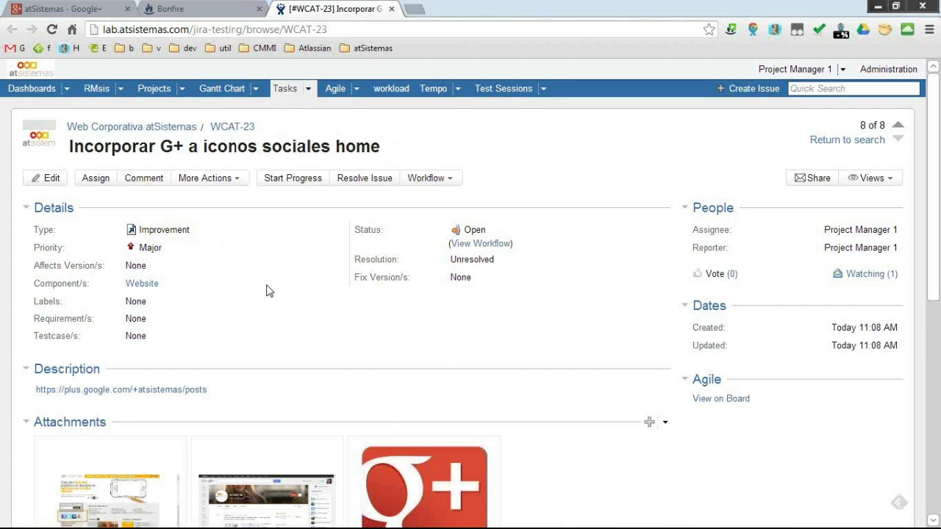
scroll(267, 291, down, 2)
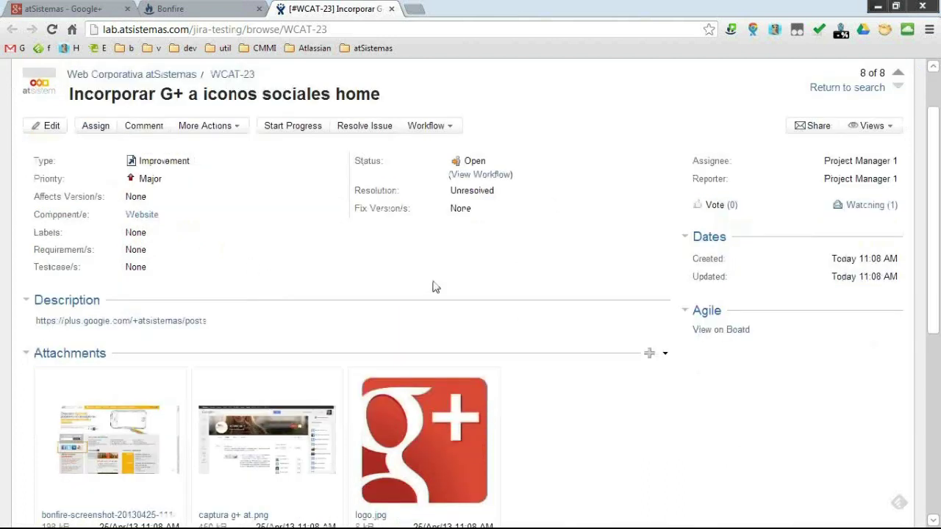
scroll(252, 288, down, 4)
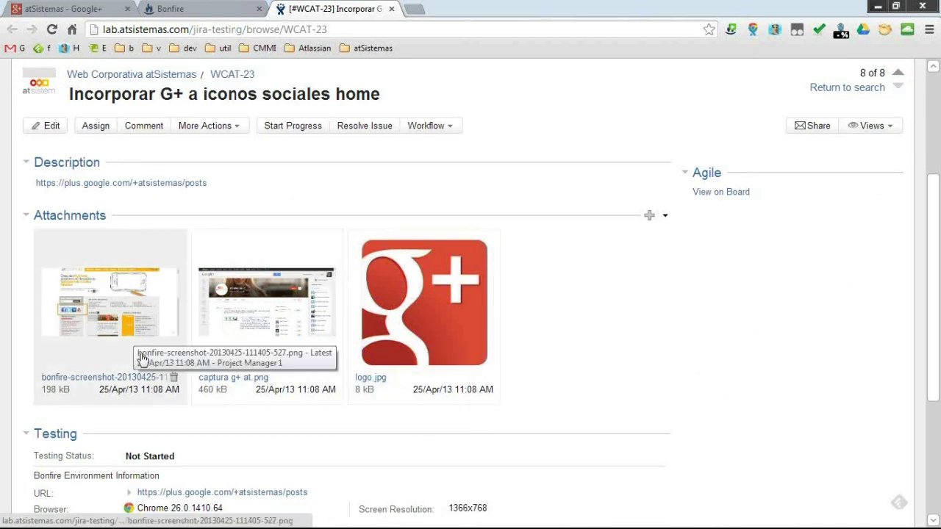
scroll(140, 375, down, 4)
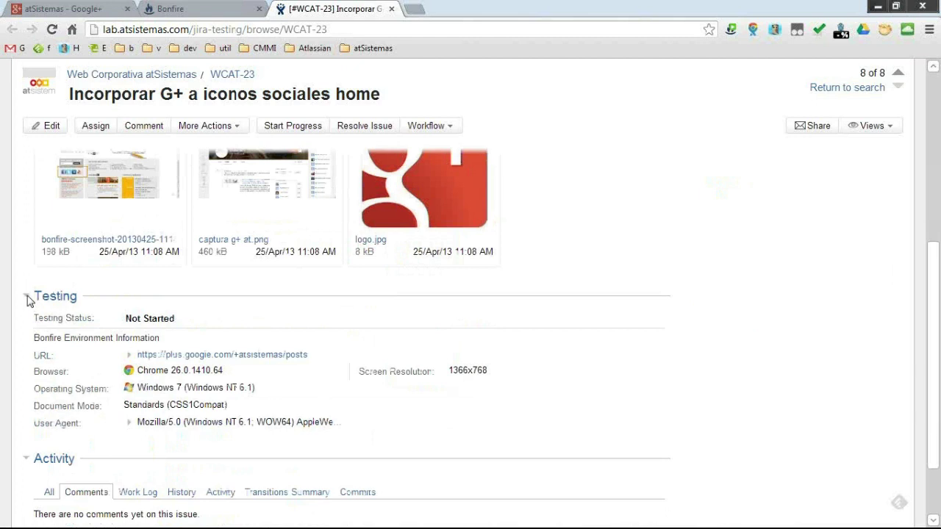
Collapse and re-expand the Testing section, review the environment data, then return to Bonfire.
click(28, 299)
click(27, 346)
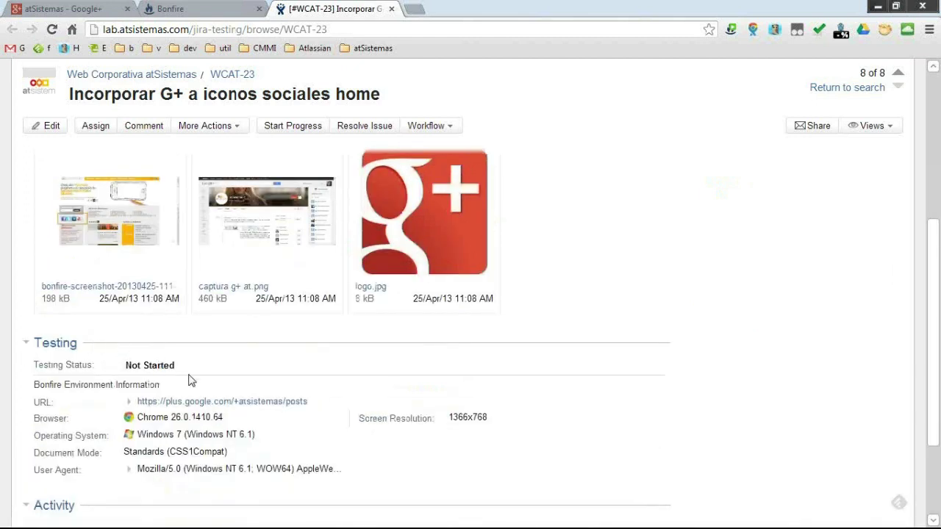
scroll(190, 380, down, 2)
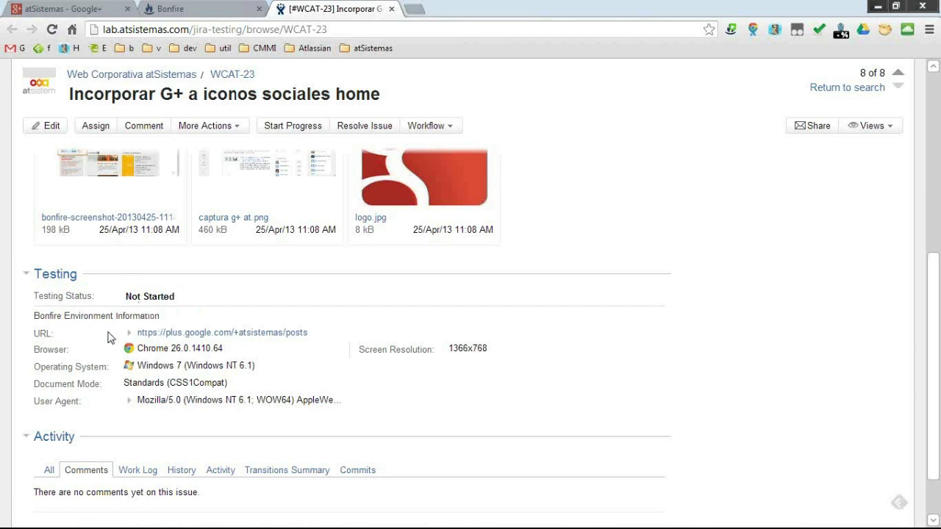
scroll(44, 252, down, 2)
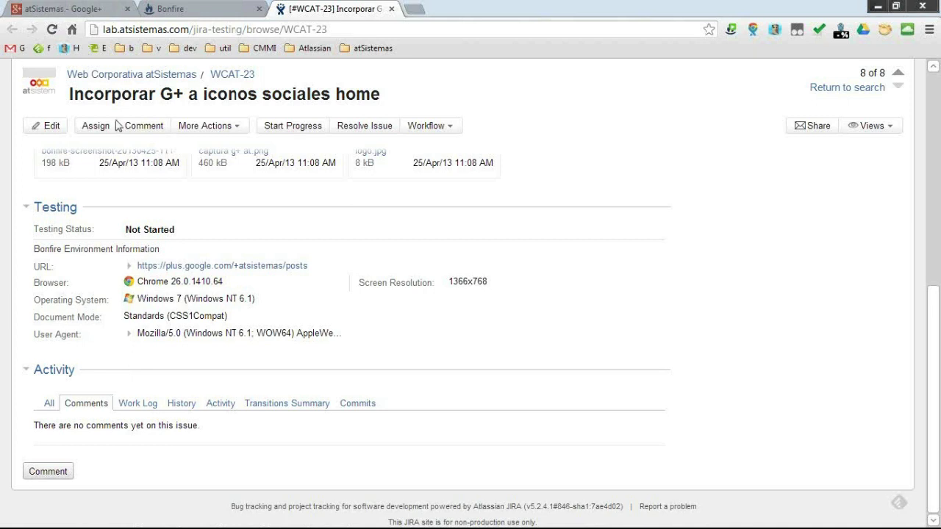
click(206, 7)
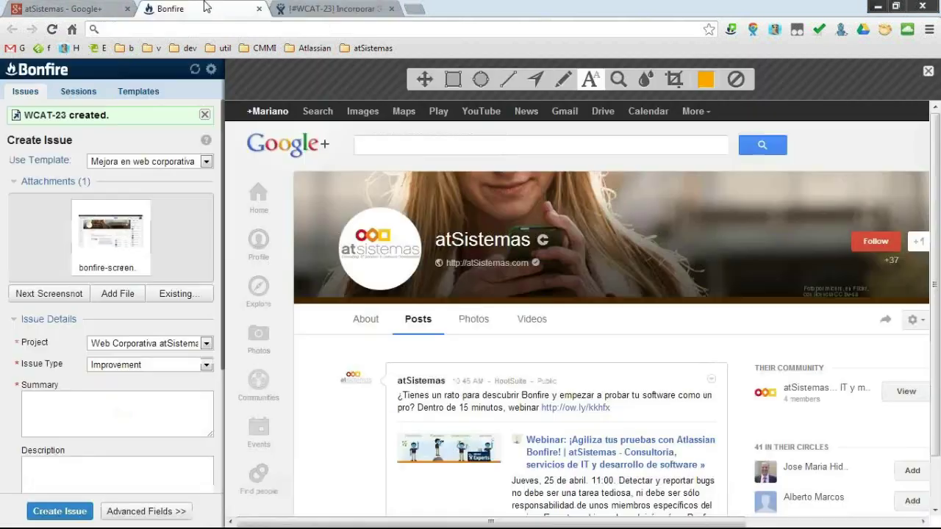
Close the WCAT-23 tab and list the url, cookies, useragent and title template variables.
click(391, 8)
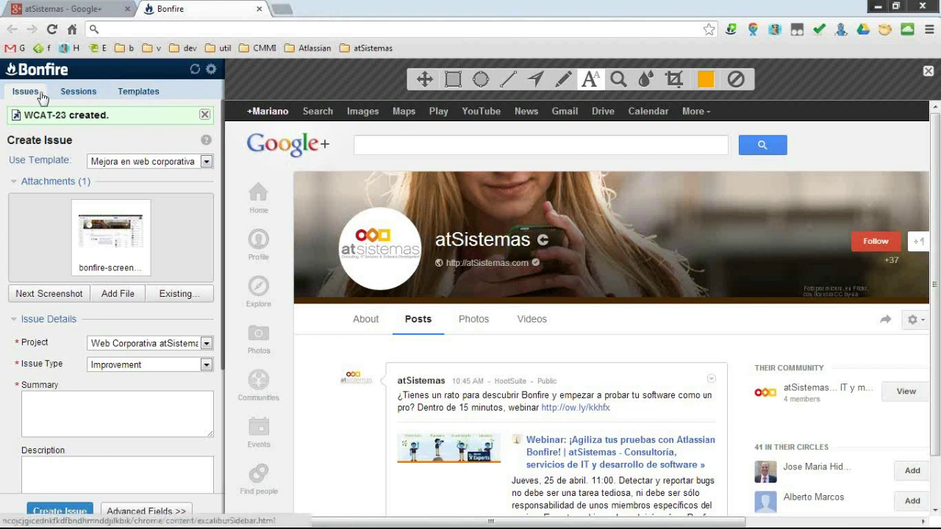
click(140, 95)
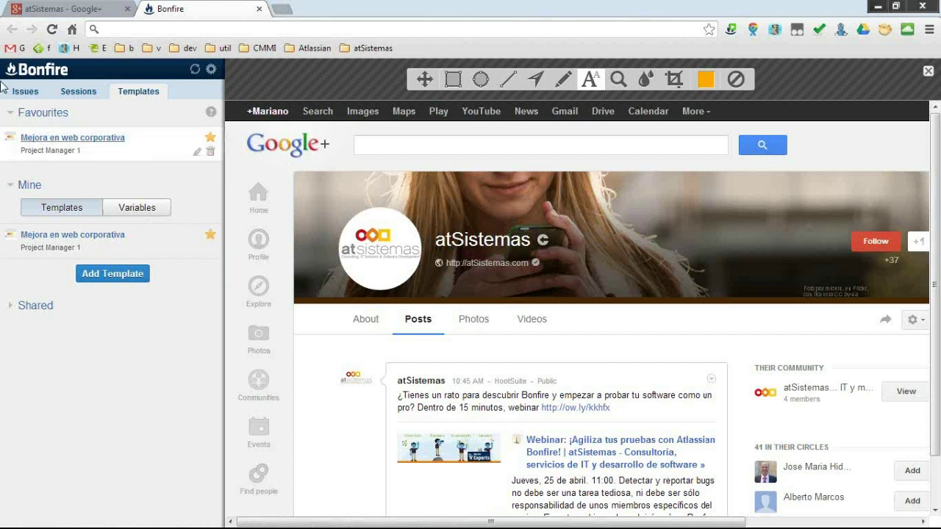
click(139, 209)
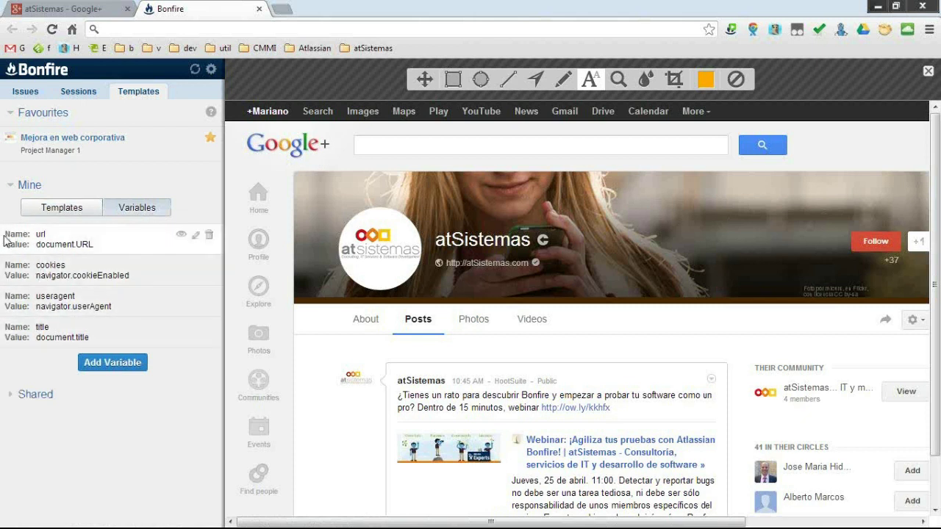
Create variable selected_text with selector window.getSelection().toString().
click(123, 368)
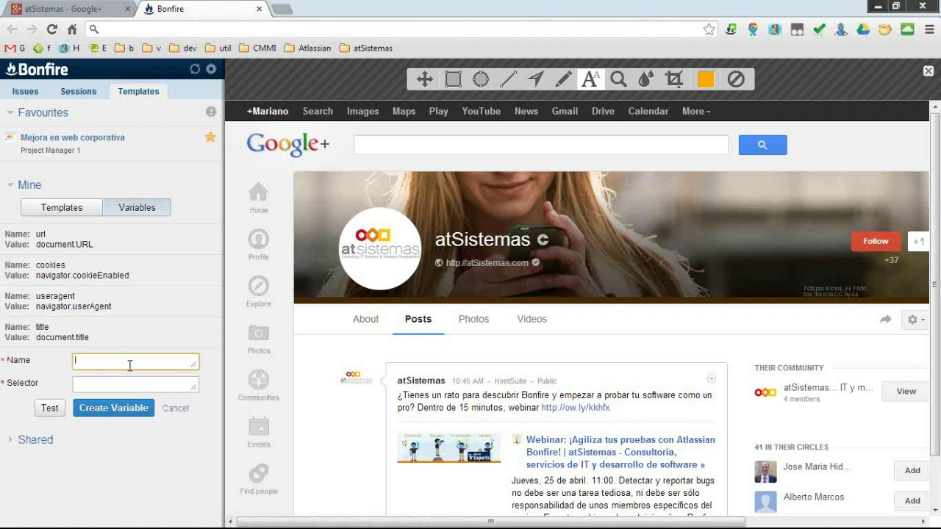
text(selected_text)
click(168, 383)
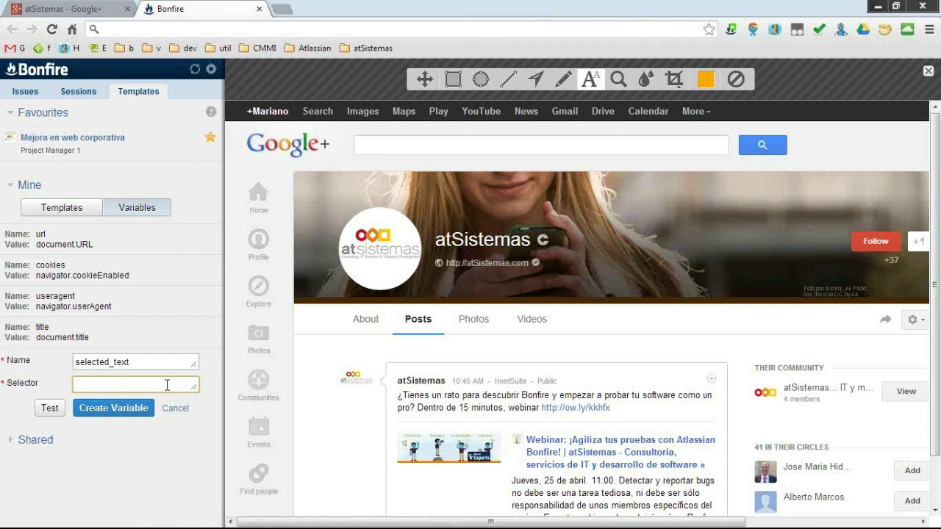
text(win)
text(dow.)
text(selected)
key(BackSpace)
key(BackSpace)
key(BackSpace)
key(BackSpace)
key(BackSpace)
key(BackSpace)
key(BackSpace)
text(getSelect)
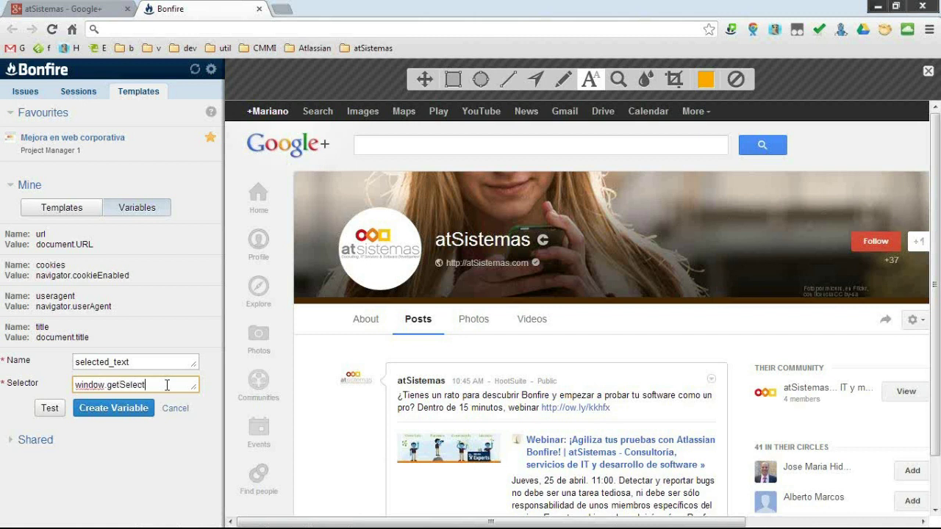
text(ion())
text(.toString())
click(114, 408)
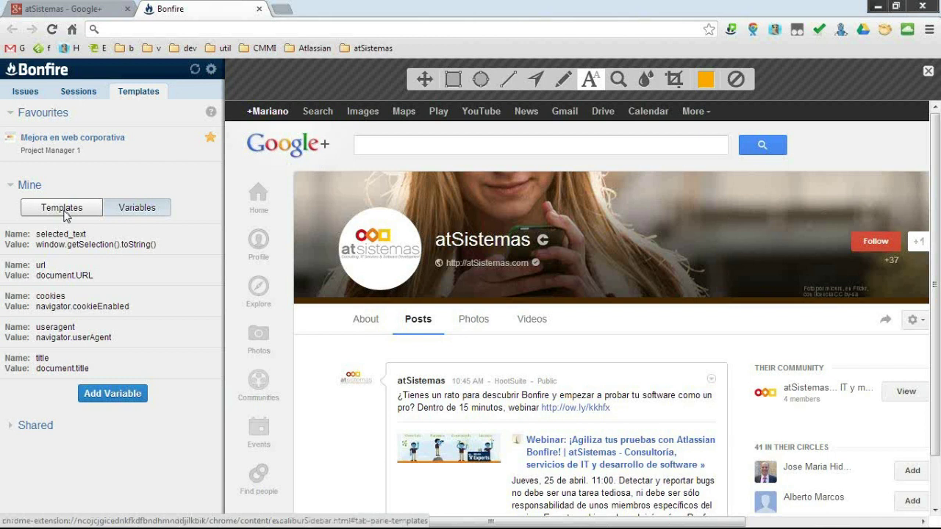
Start a new shared issue template named 'Bugs en web corporativa'.
click(67, 211)
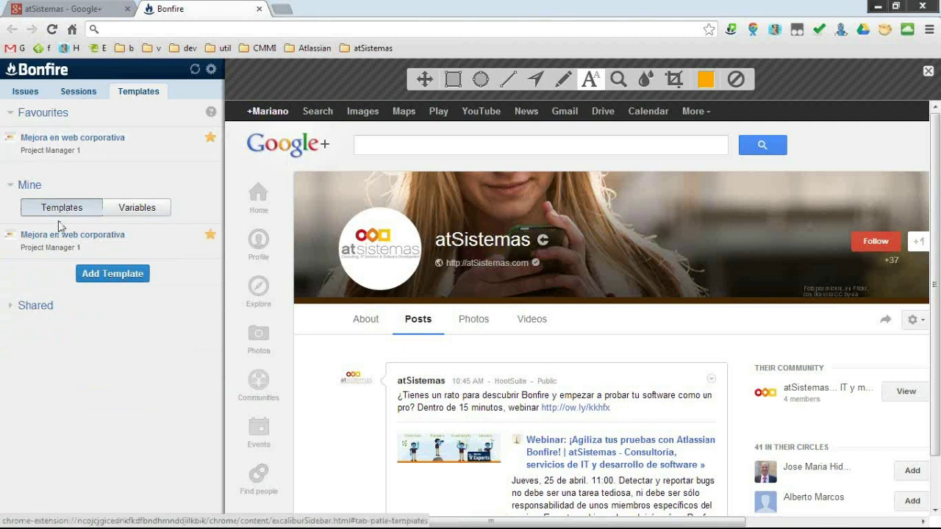
click(104, 275)
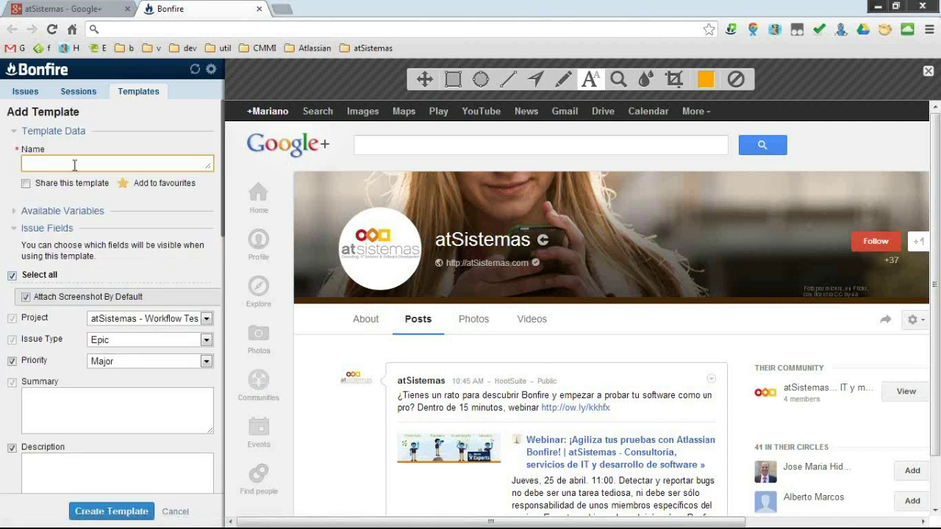
text(Bugs en web corporativa)
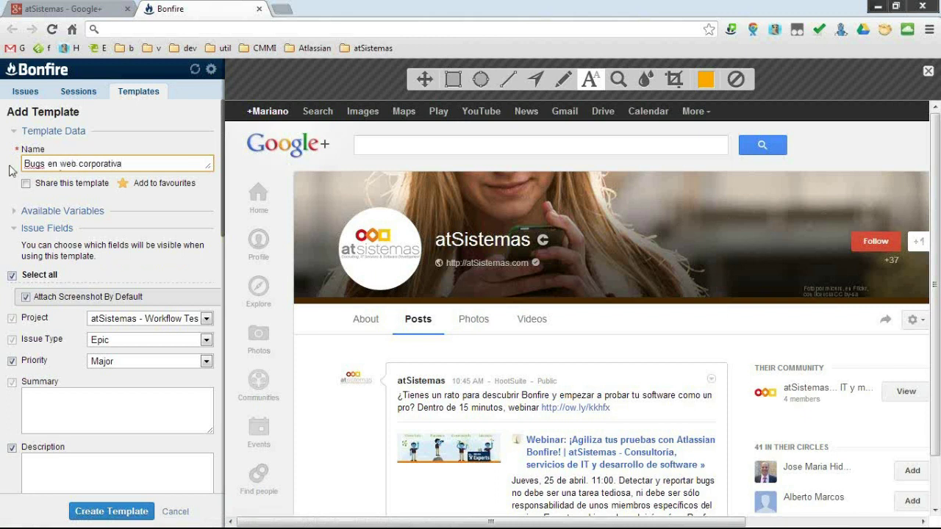
click(26, 185)
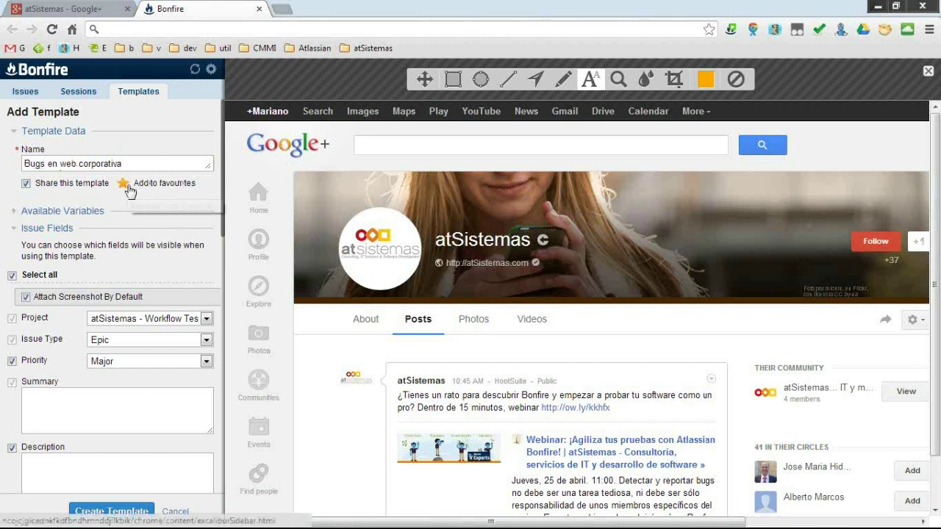
Keep the Project field, set it to Web Corporativa atSistemas, and keep issue type Bug.
click(16, 215)
click(16, 215)
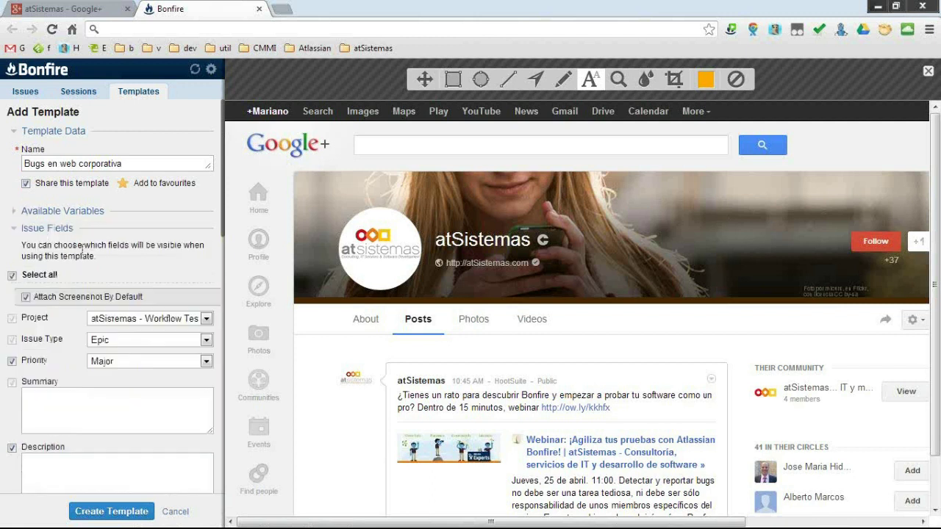
click(18, 213)
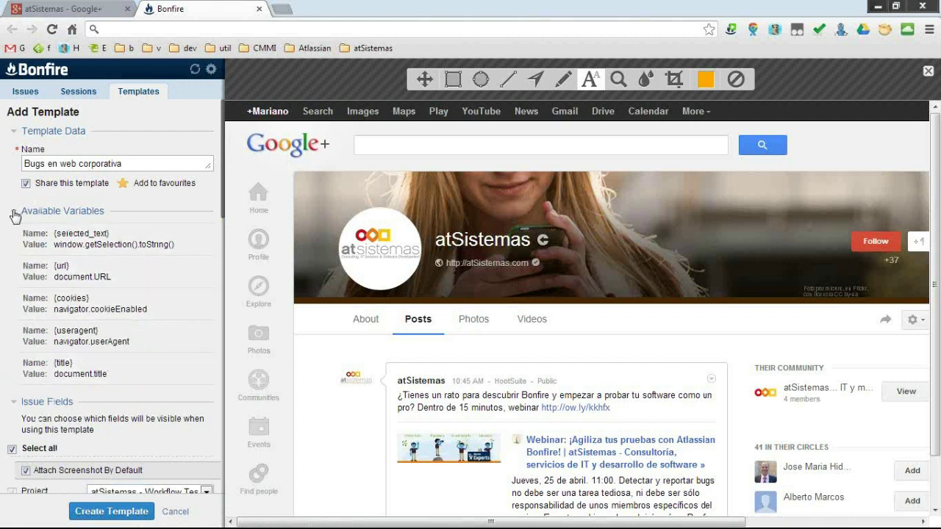
click(16, 213)
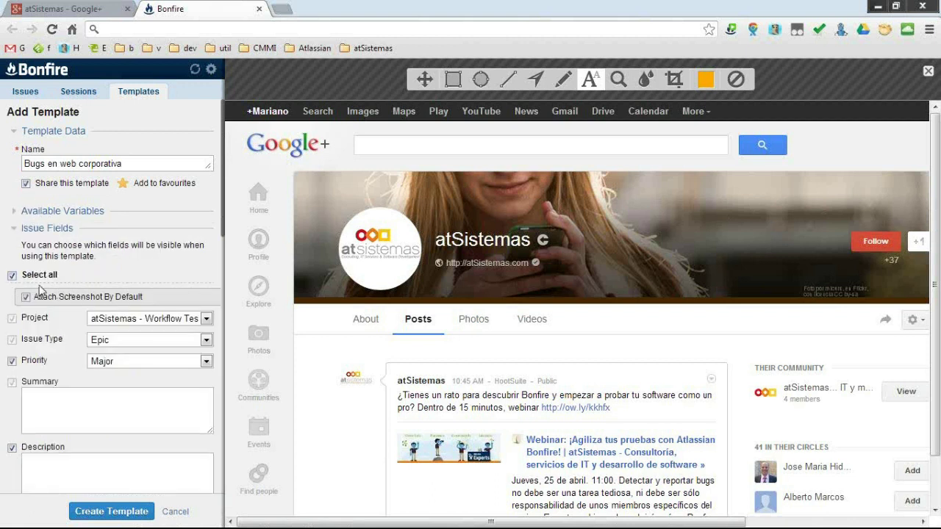
scroll(33, 294, down, 1)
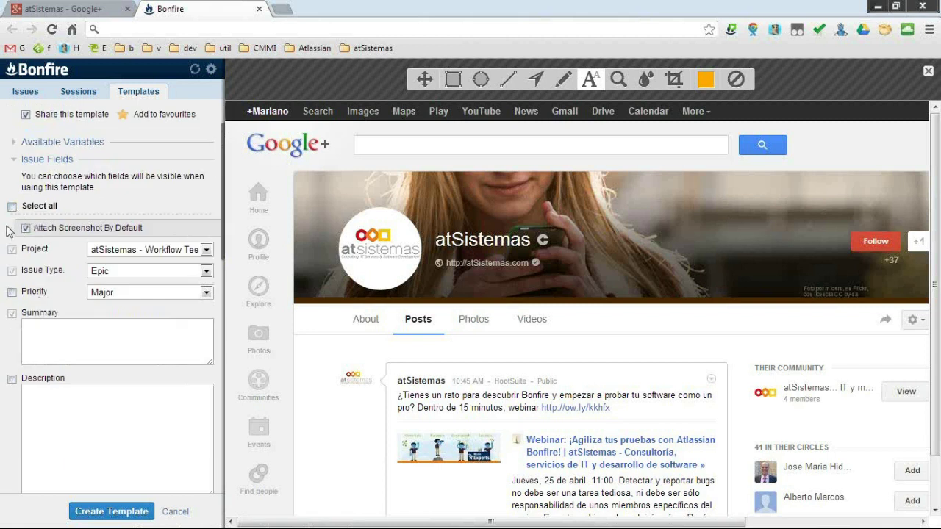
click(12, 250)
scroll(74, 298, down, 2)
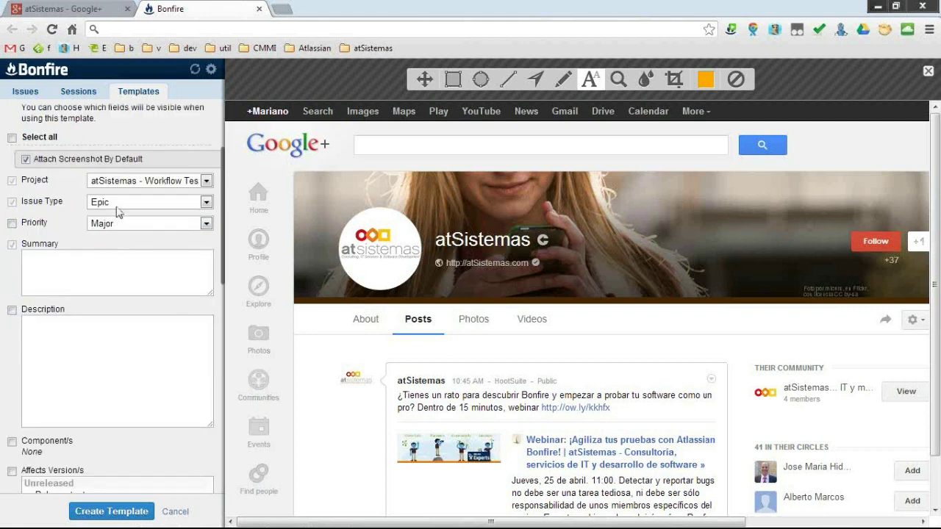
click(135, 192)
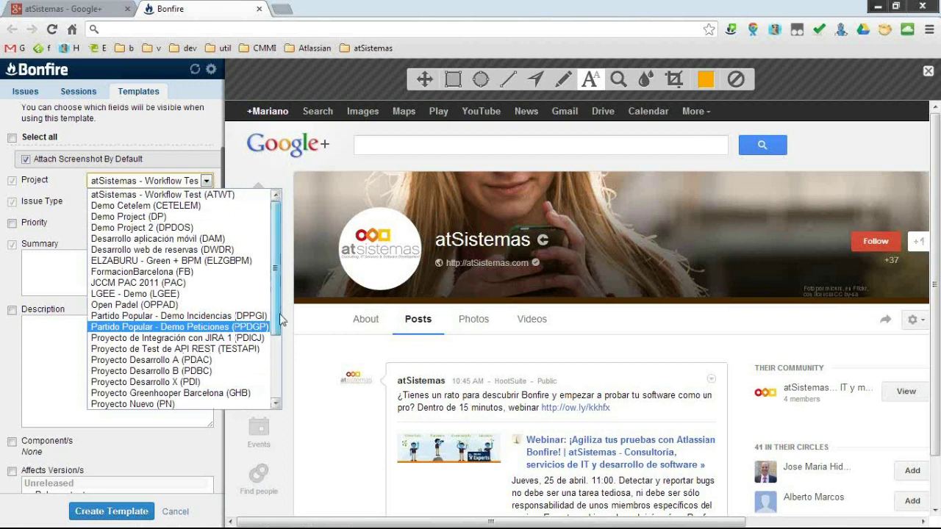
scroll(145, 324, down, 4)
click(165, 404)
click(136, 200)
click(136, 201)
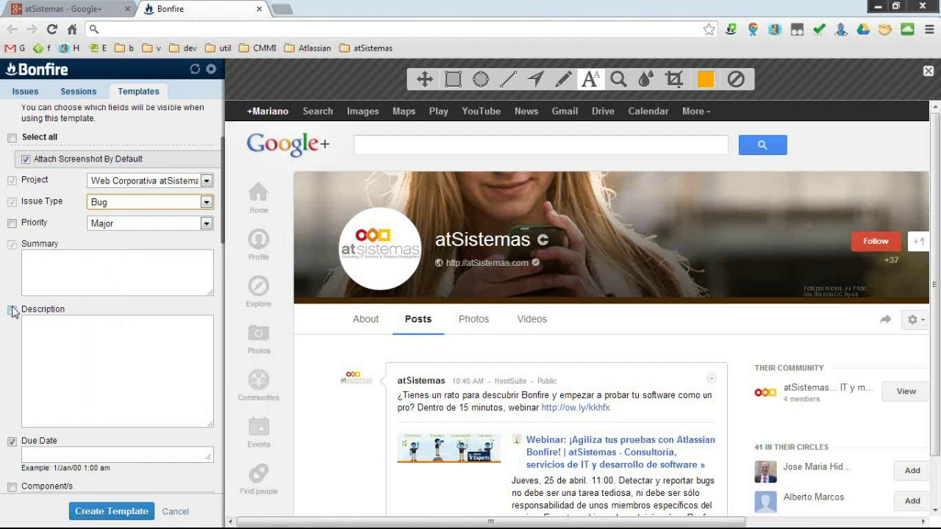
Include Description and Component/s defaulting to Website, and drop the Assignee field.
click(12, 312)
scroll(15, 361, down, 2)
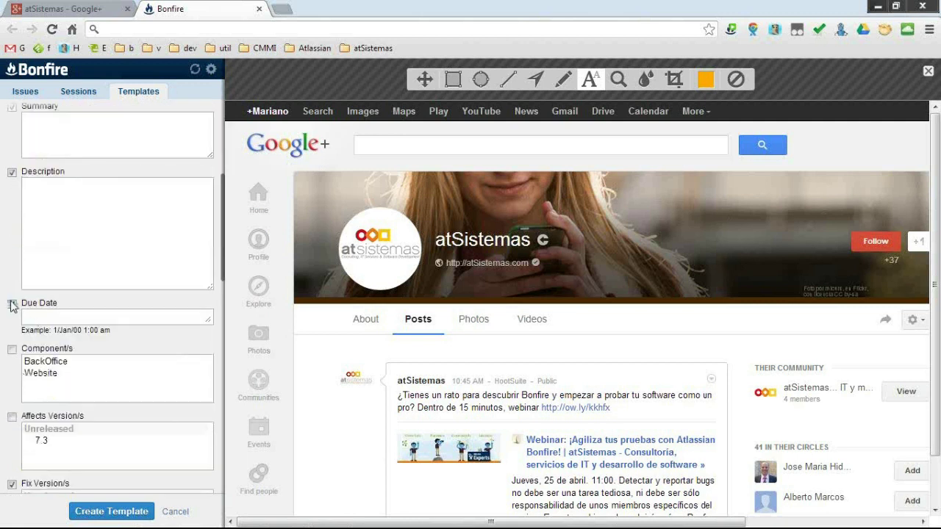
click(11, 350)
click(59, 375)
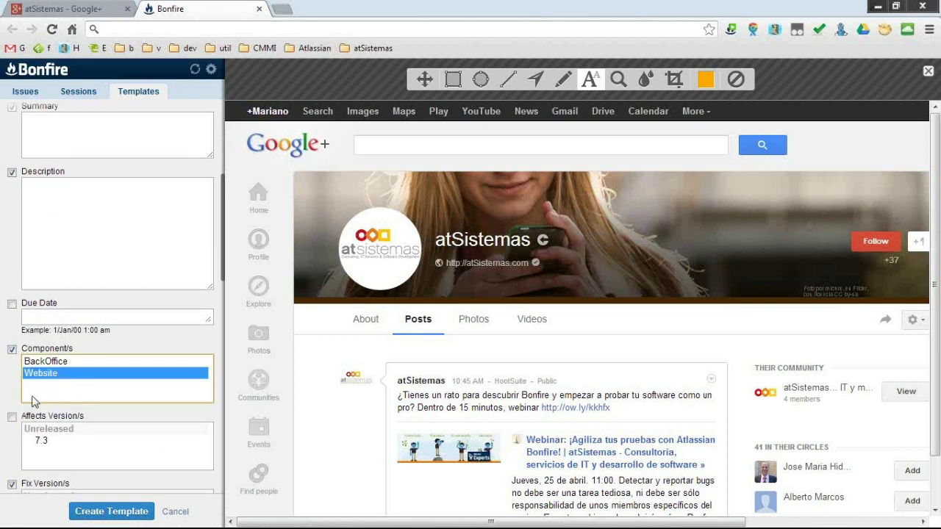
scroll(10, 400, down, 1)
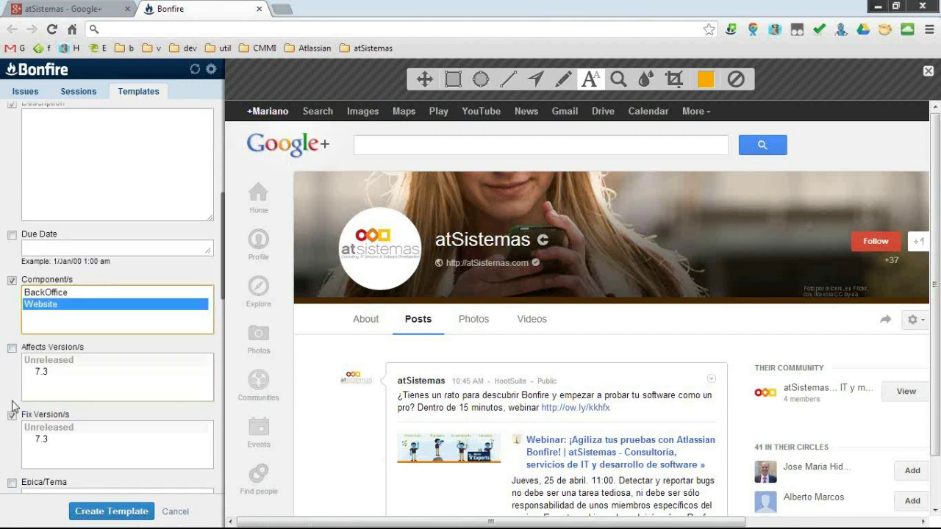
click(15, 426)
scroll(5, 449, down, 2)
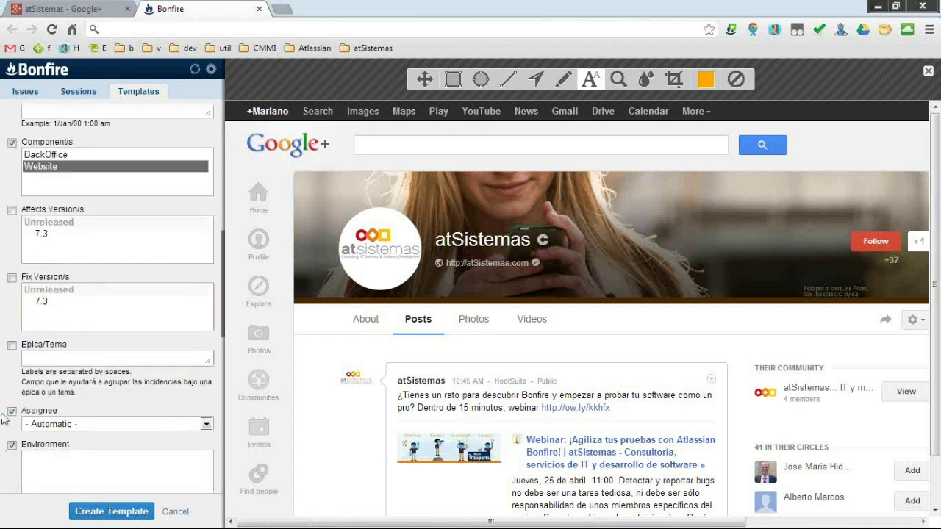
click(12, 412)
Remove the Environment, Units and PercentDone fields from the template.
scroll(10, 440, down, 2)
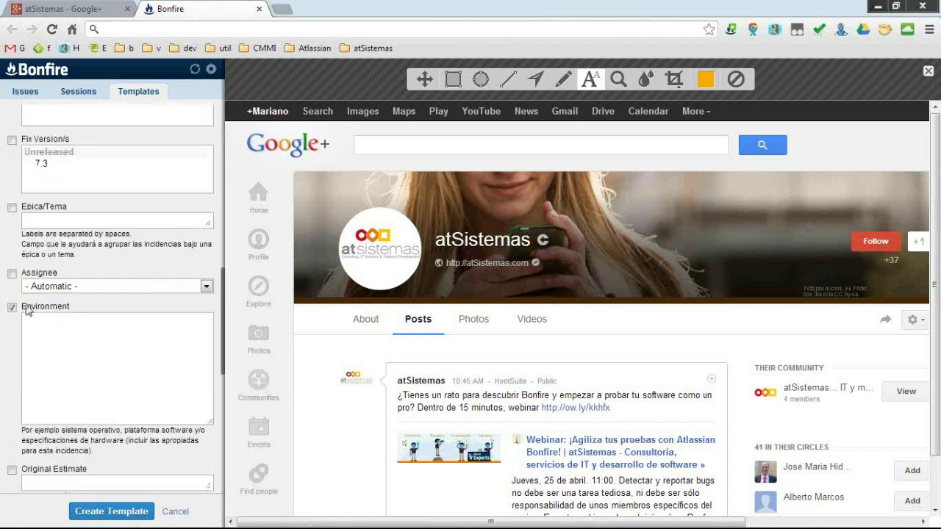
scroll(11, 359, down, 1)
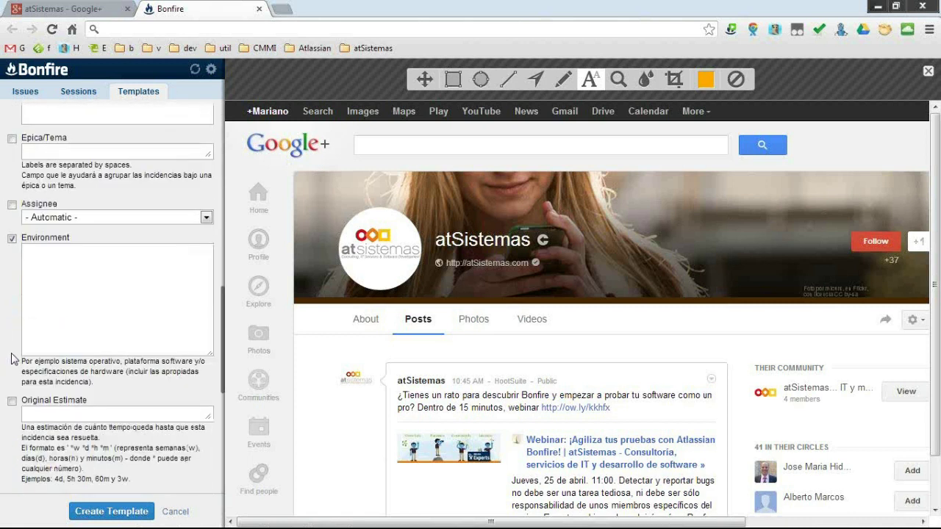
scroll(16, 243, up, 6)
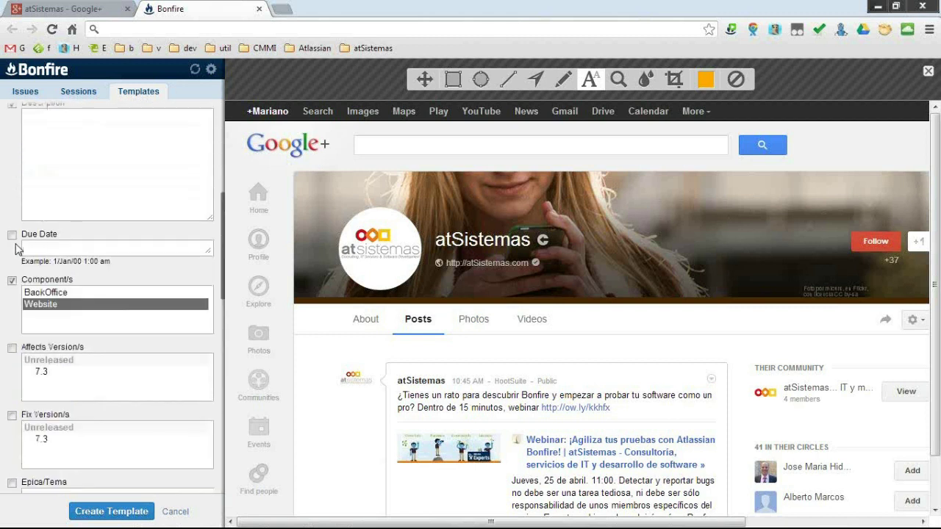
scroll(14, 280, down, 3)
scroll(6, 359, down, 2)
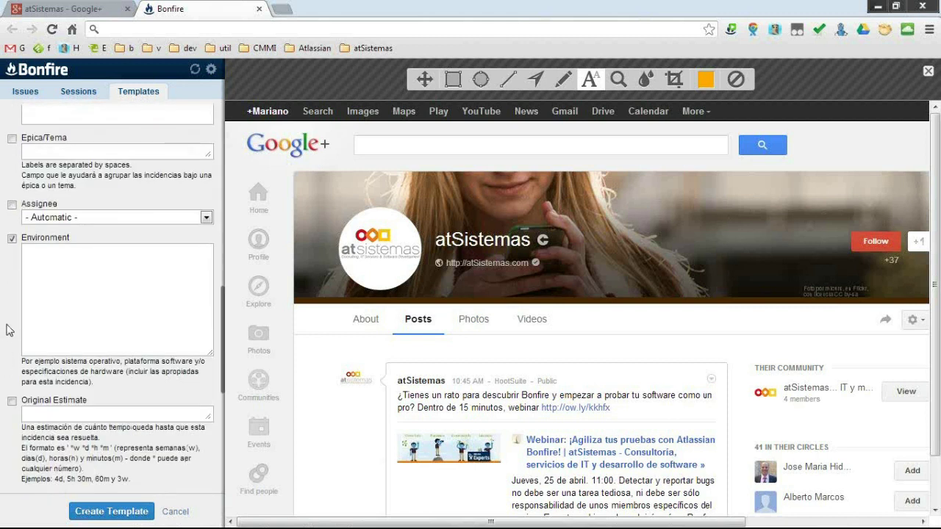
click(12, 238)
scroll(17, 327, down, 3)
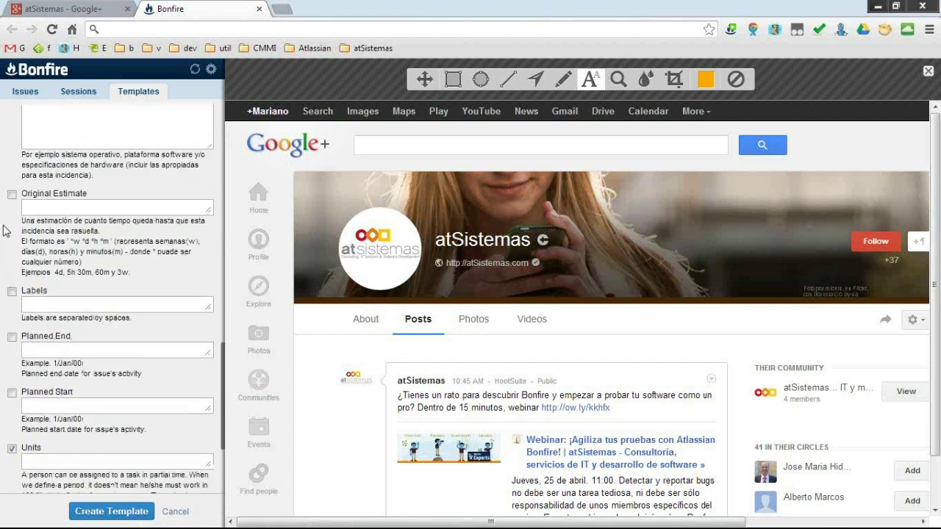
scroll(3, 233, down, 1)
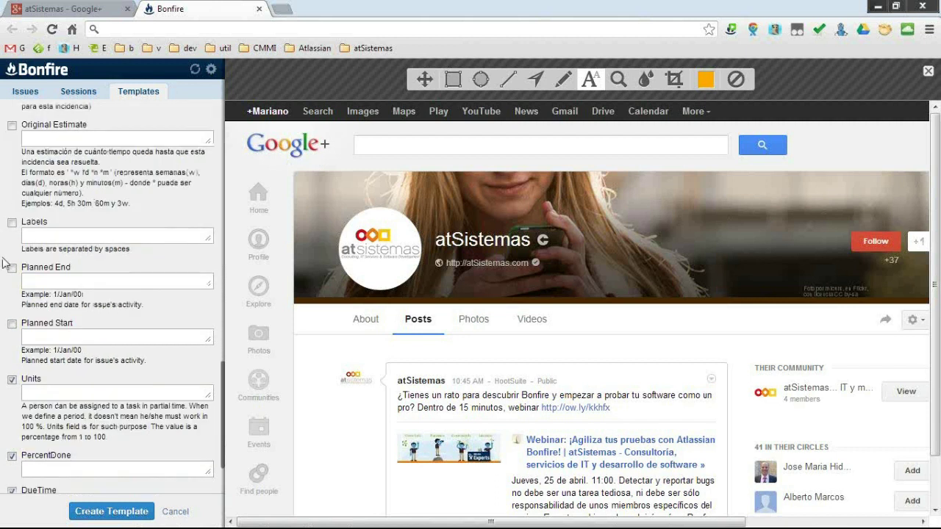
scroll(7, 263, down, 1)
click(12, 310)
click(12, 388)
Keep DueTime ticked and include environment data by default.
click(12, 422)
scroll(12, 461, down, 1)
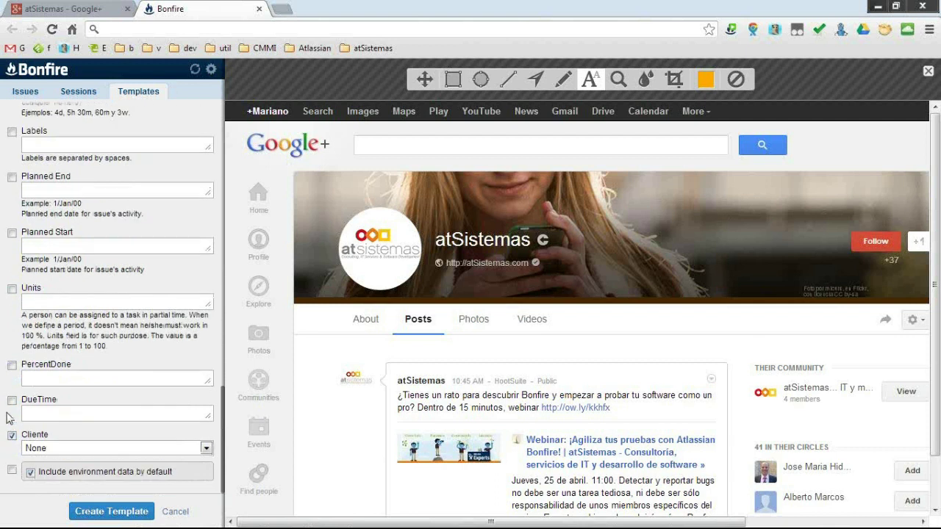
click(12, 401)
click(12, 470)
scroll(88, 397, up, 5)
scroll(86, 390, up, 4)
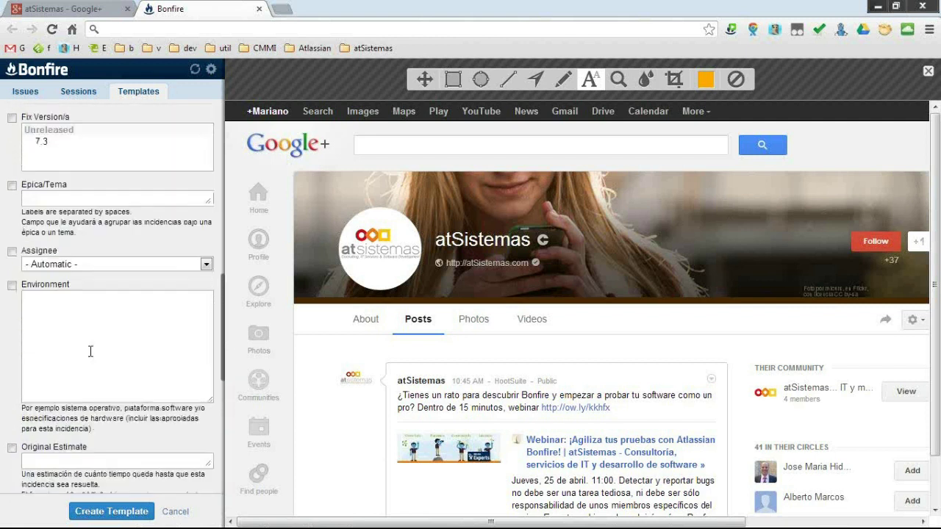
Begin the description line and check the {cookies} entry in Available Variables.
scroll(91, 331, up, 4)
click(110, 369)
text(--)
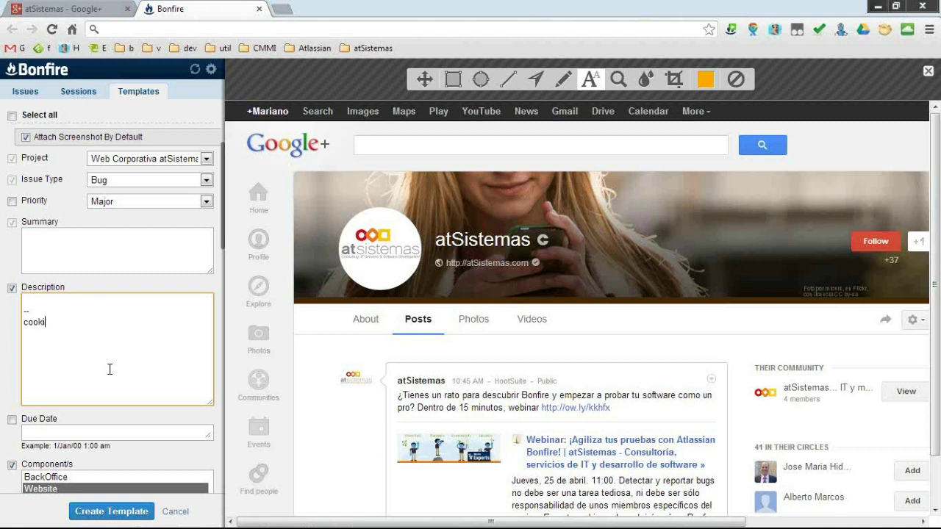
scroll(13, 184, up, 3)
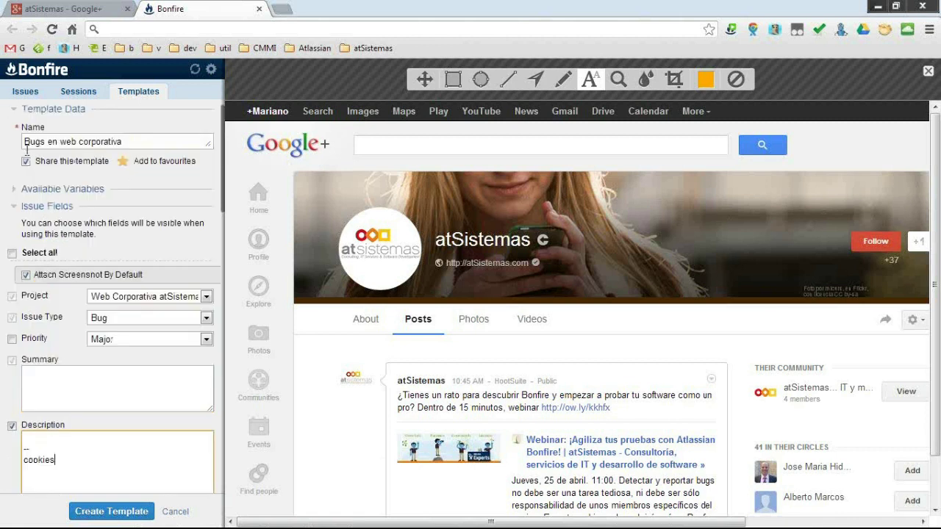
click(14, 192)
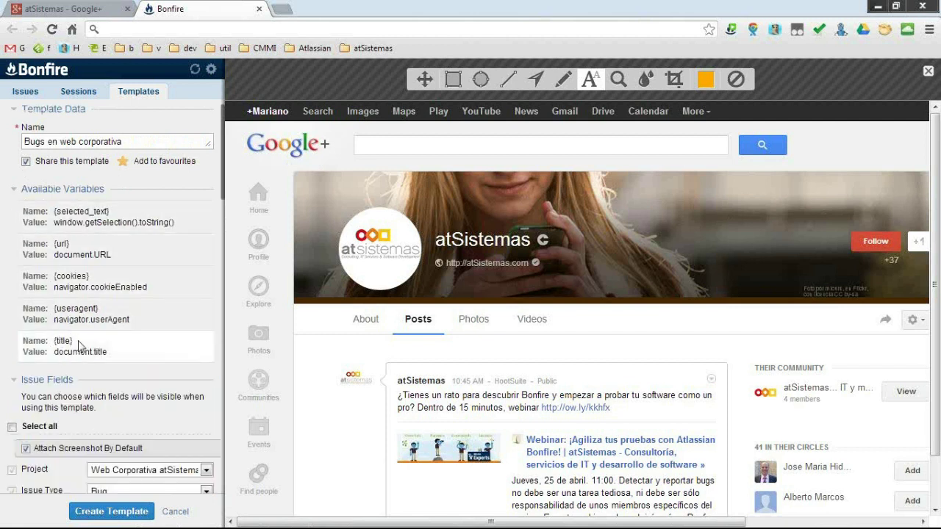
drag(22, 278, 56, 279)
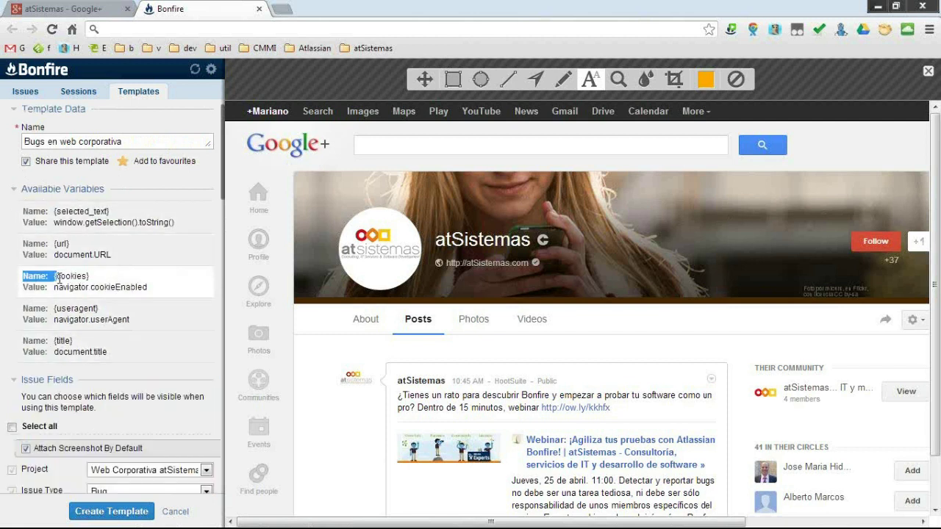
click(15, 190)
click(81, 456)
Finish the description as 'cookies activadas: {cookies}' and create the template.
key(BackSpace)
text(es activadas: {)
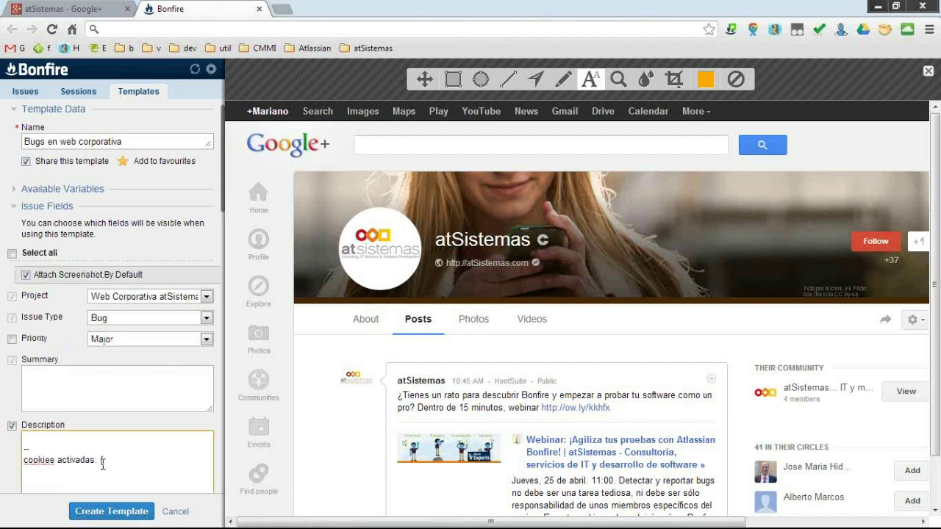
text(cookies})
scroll(144, 459, down, 1)
click(118, 515)
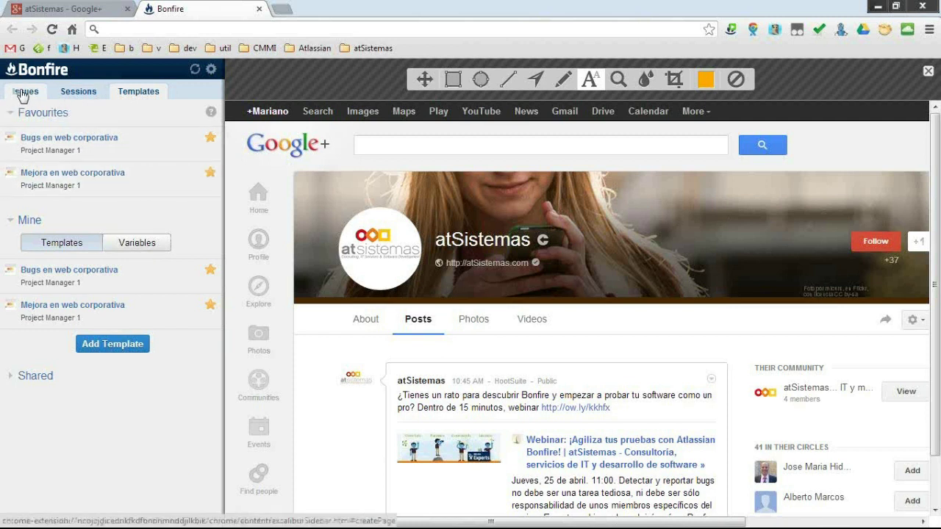
Open a new issue from the Mejora en web corporativa template, then restore the browser window size.
click(22, 92)
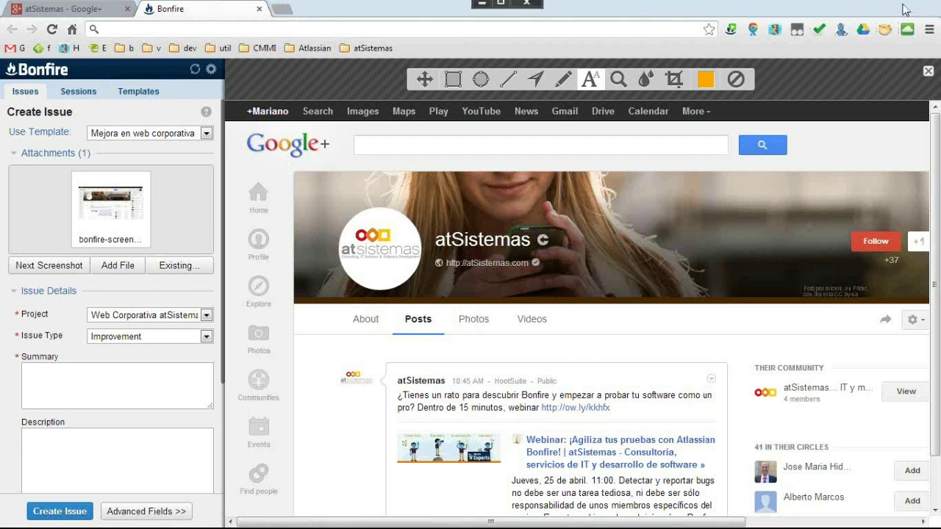
double_click(906, 9)
Close the Bonfire sidebar, maximize Chrome, and load JIRA pre from the atSistemas bookmarks.
click(638, 101)
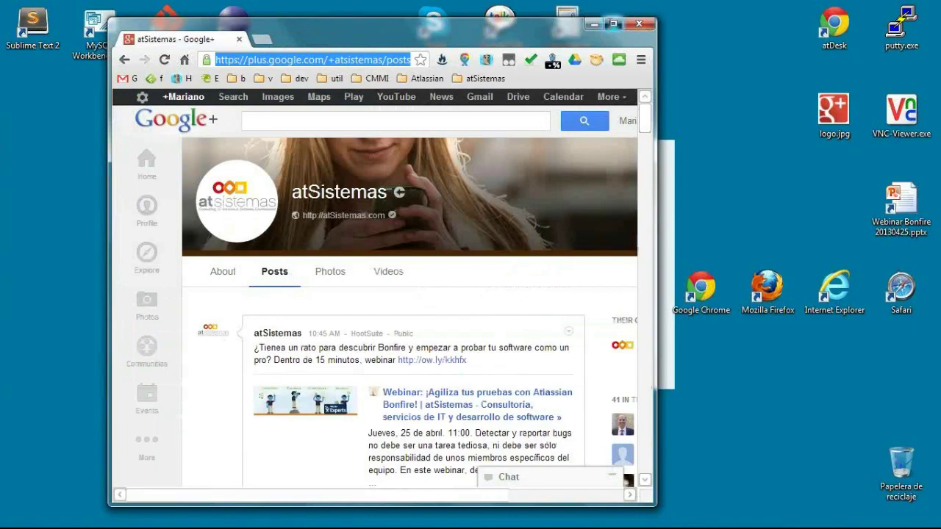
click(612, 23)
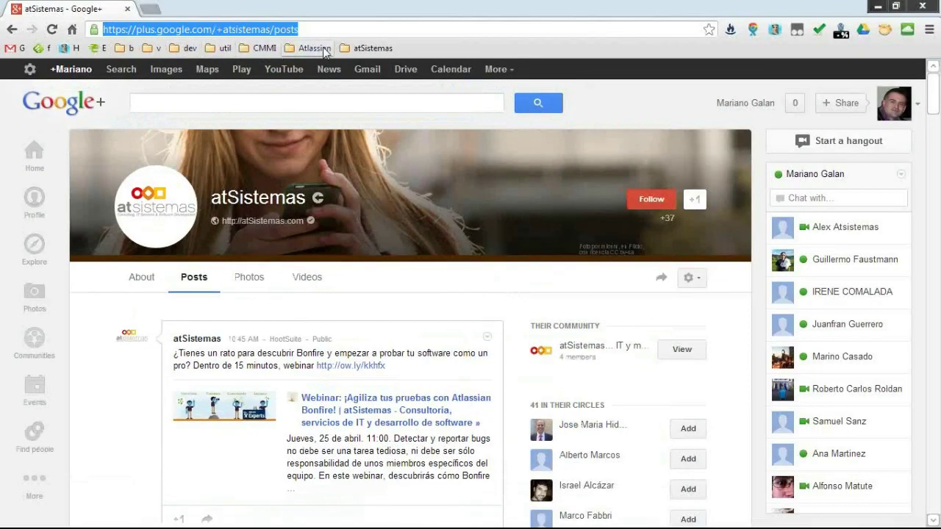
click(372, 48)
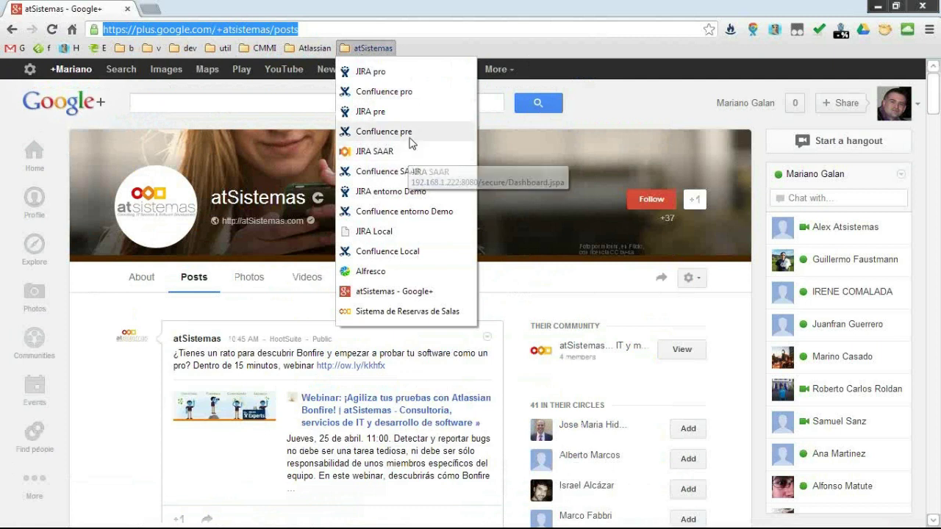
click(403, 111)
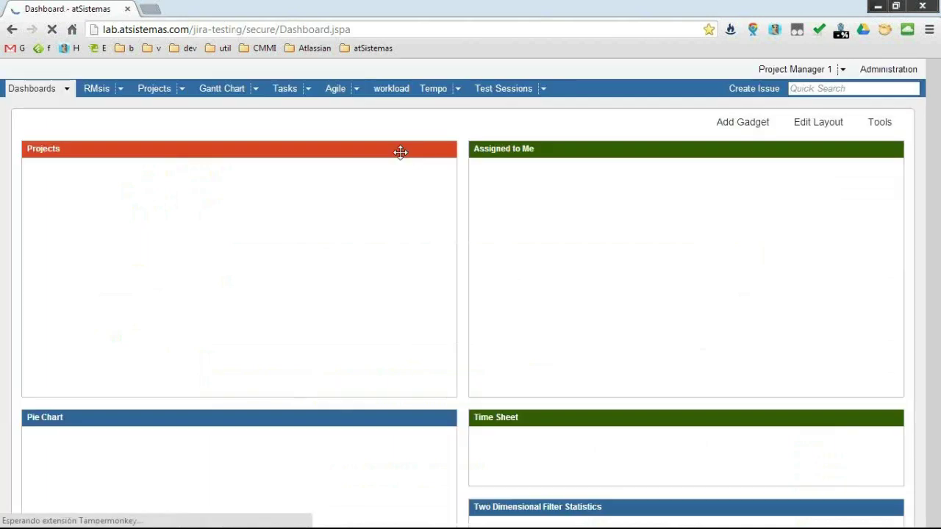
Browse the test sessions, cancel a new session form, then go to the Web Corporativa atSistemas project.
click(545, 90)
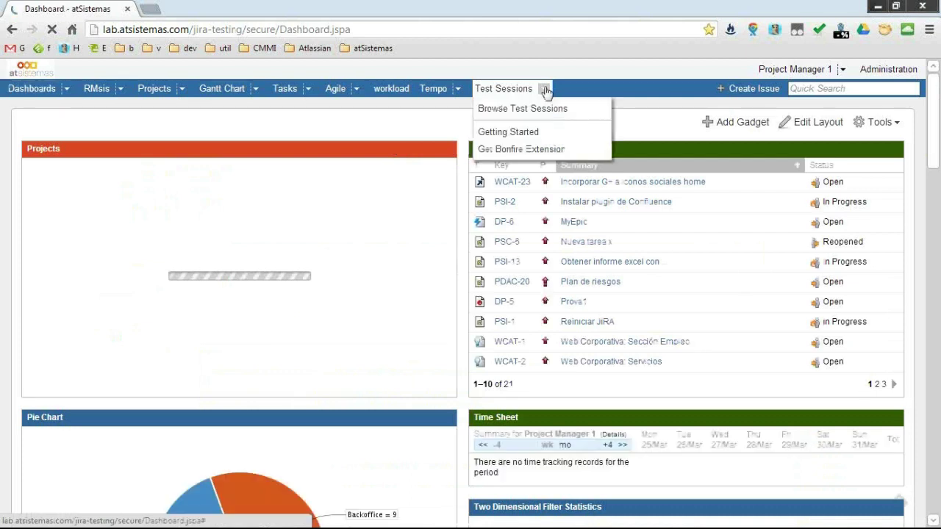
click(552, 109)
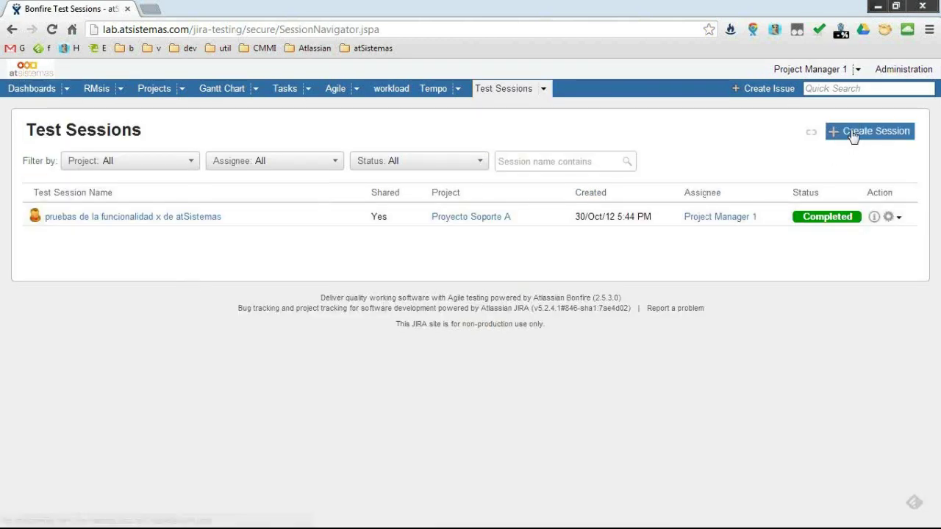
click(853, 136)
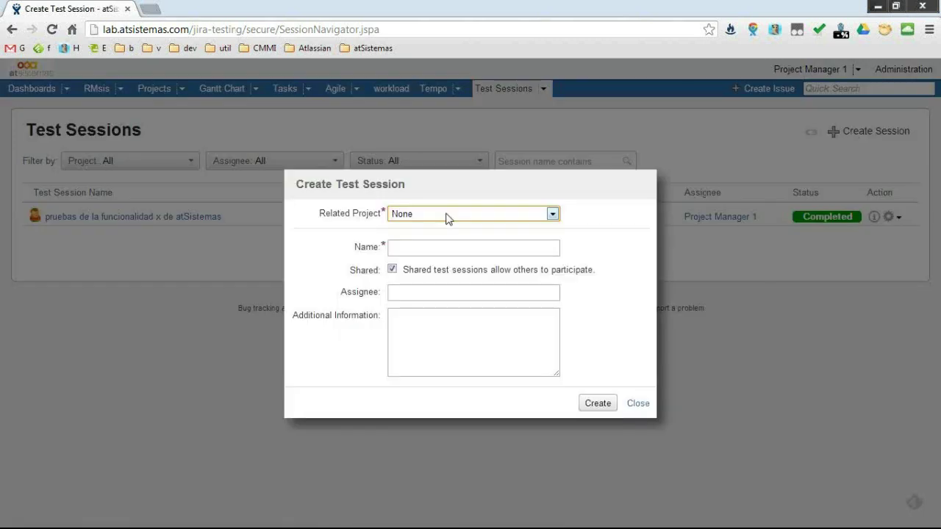
click(433, 219)
click(404, 216)
click(638, 404)
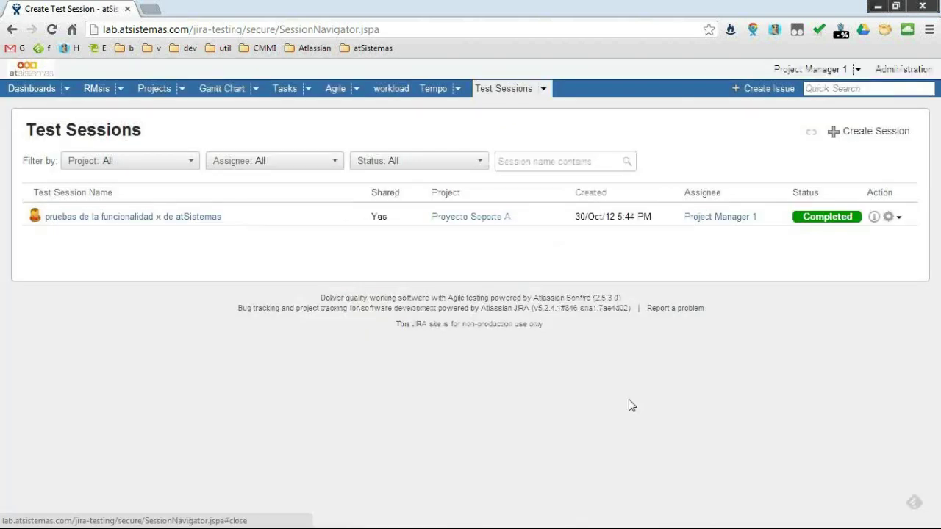
click(183, 89)
click(198, 126)
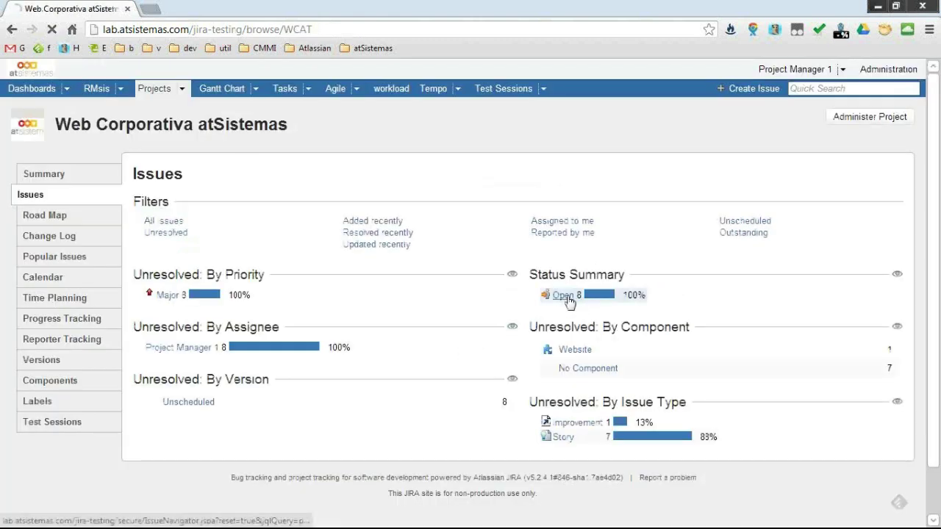
Show the 8 open WCAT issues by priority, then go to the Web Corporativa atSistemas project.
click(568, 297)
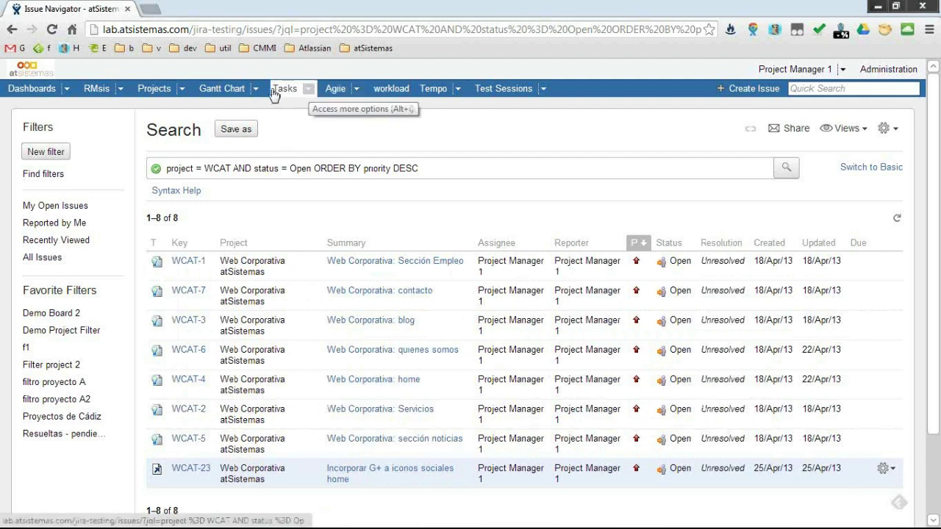
click(182, 89)
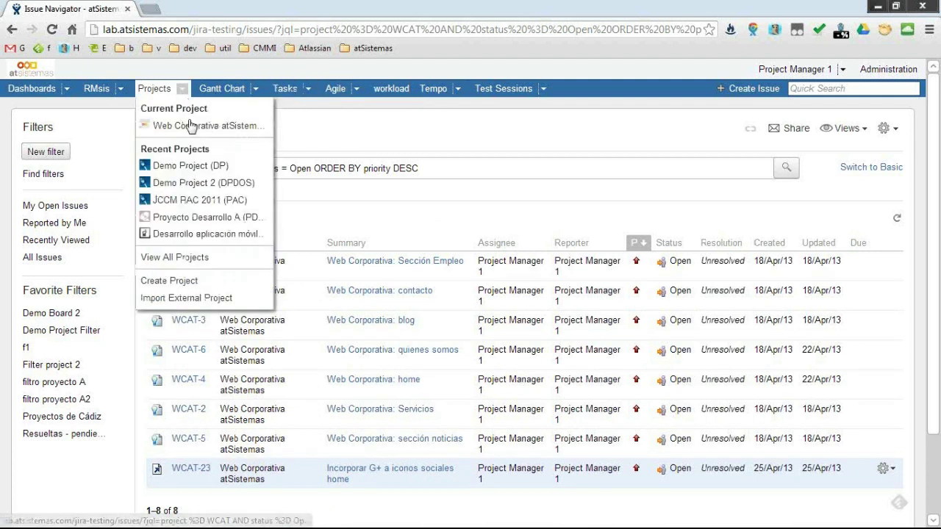
click(191, 127)
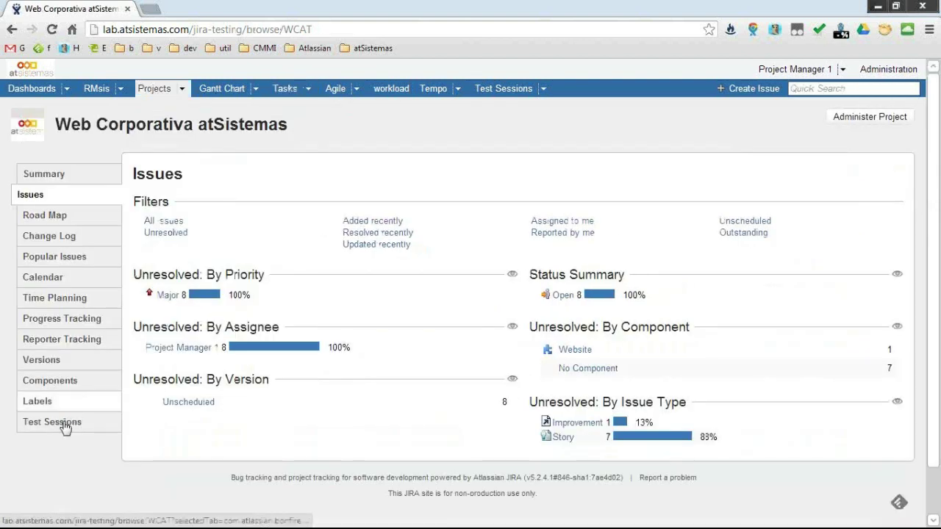
View the project's test sessions, opening and then cancelling the Create Session form.
click(65, 428)
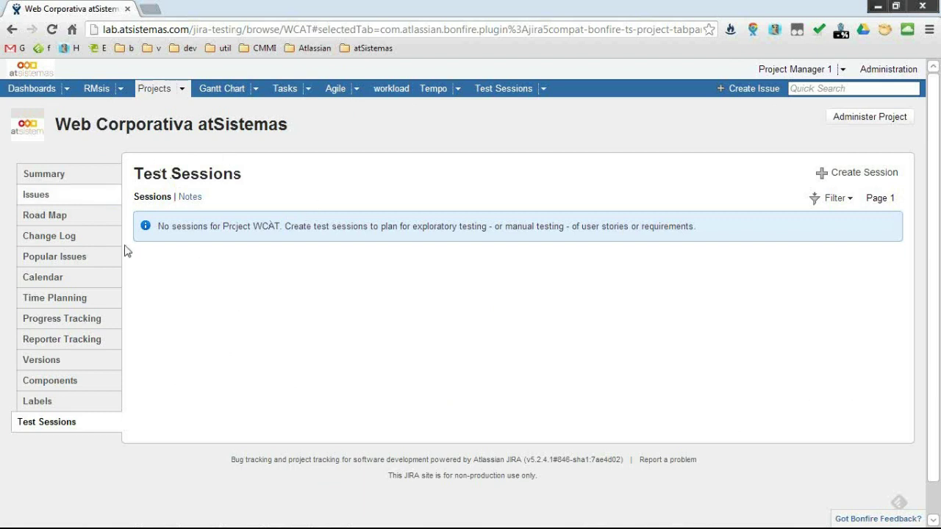
click(846, 174)
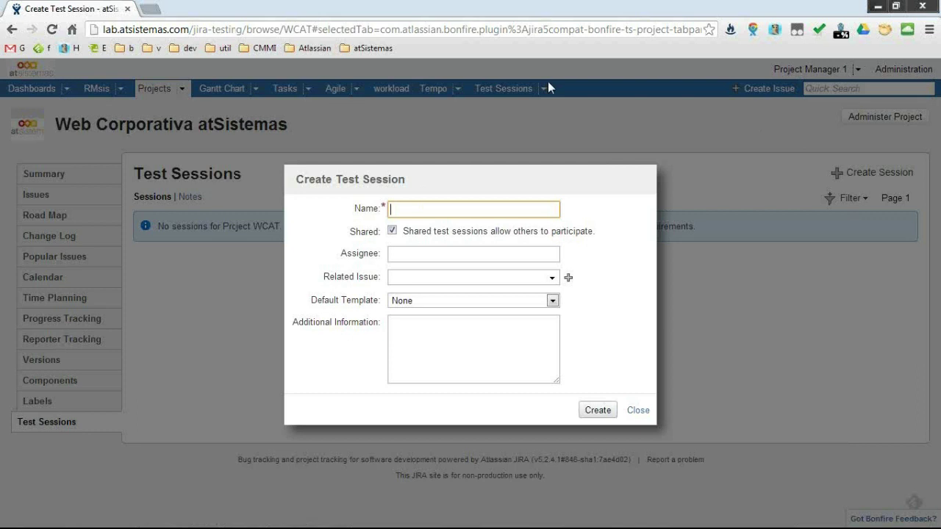
click(638, 410)
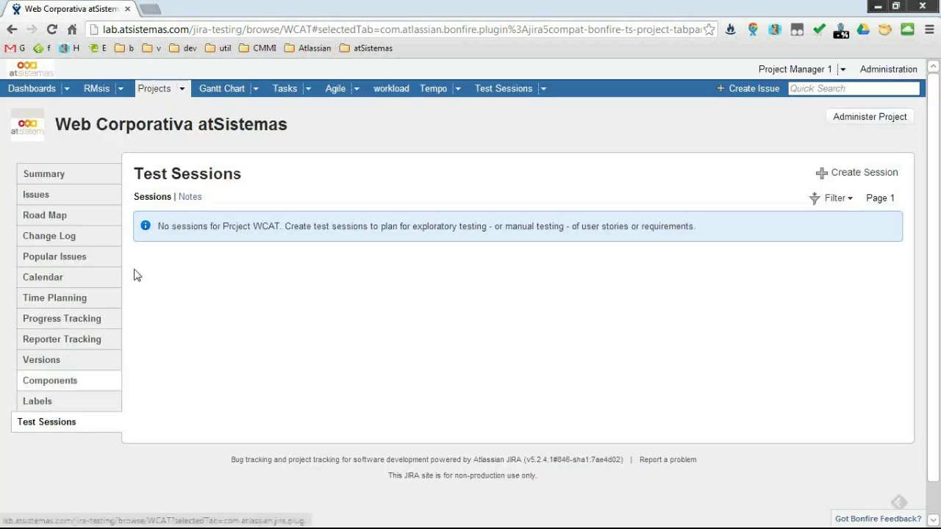
Open issue WCAT-1 'Web Corporativa: Sección Empleo' from the project's open issues.
click(67, 195)
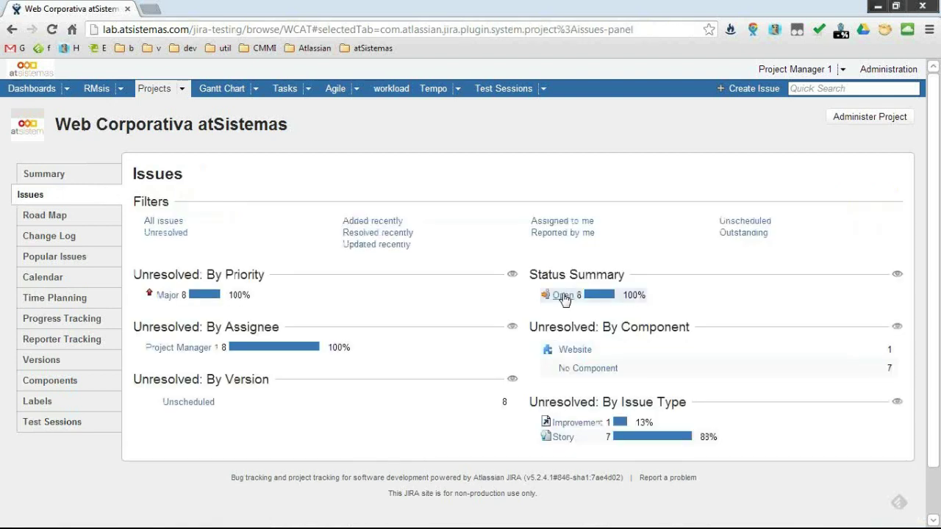
click(559, 296)
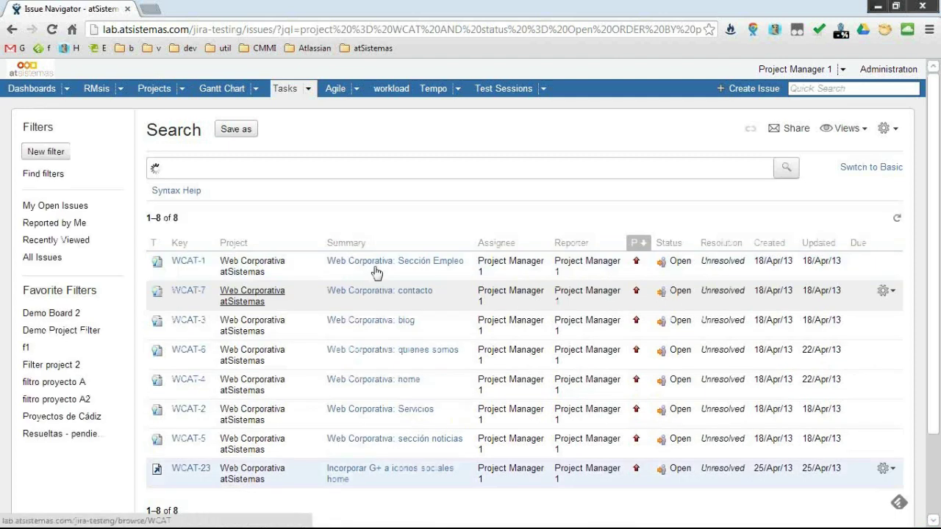
click(463, 267)
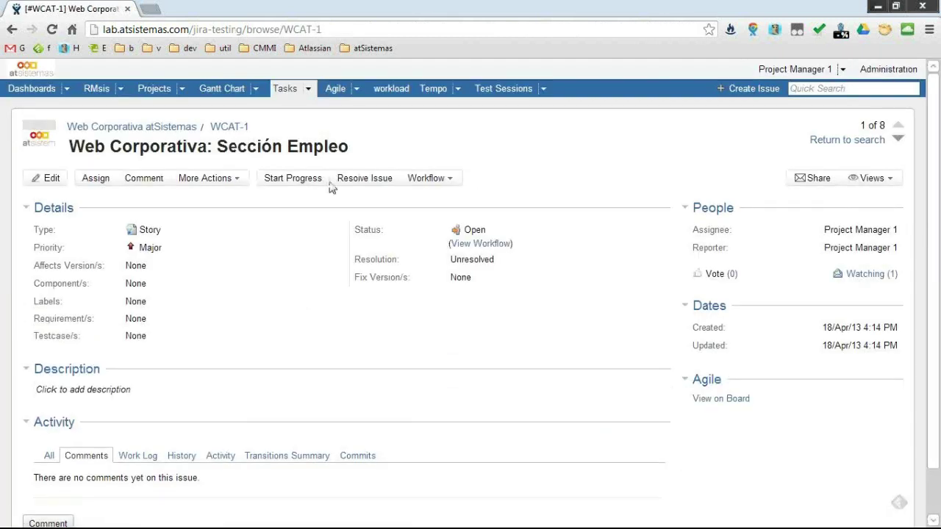
click(242, 181)
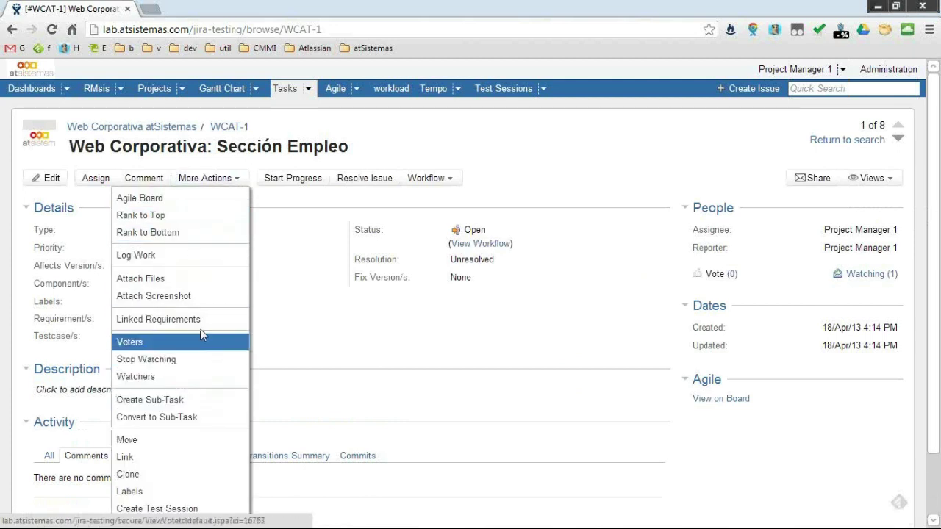
scroll(200, 329, down, 1)
scroll(184, 411, up, 1)
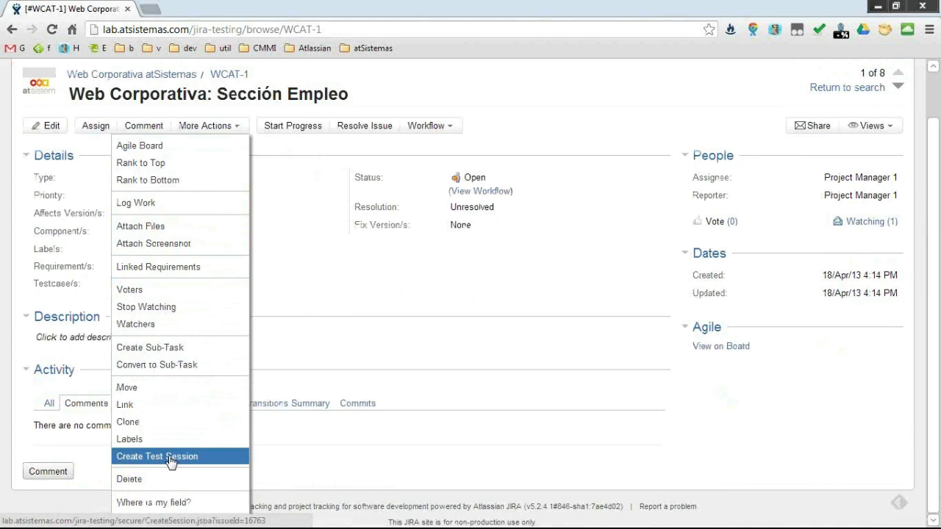
click(170, 457)
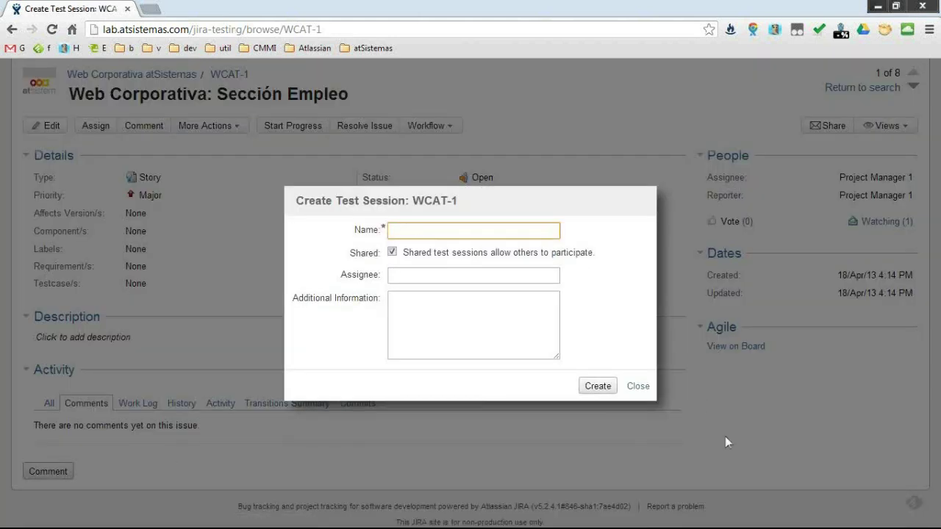
key(Escape)
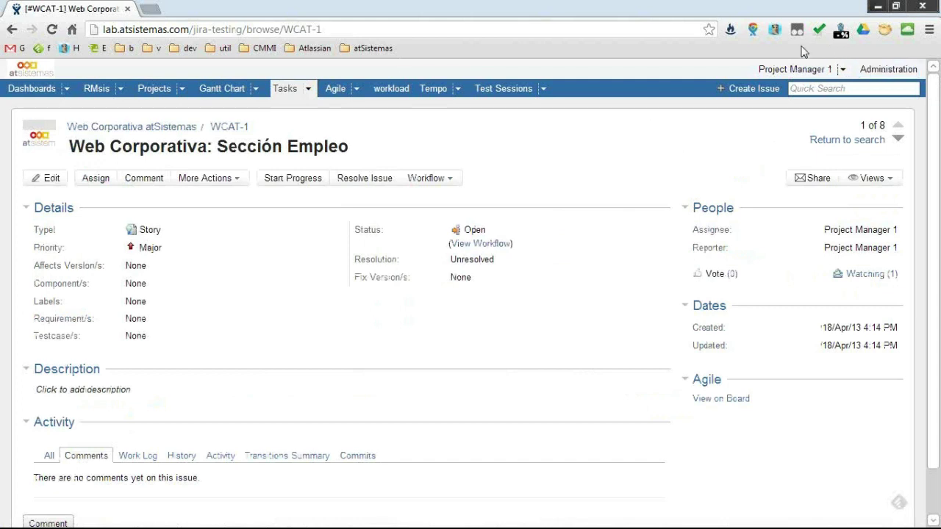
Start a new Bonfire test session for the Web Corporativa atSistemas project.
click(732, 30)
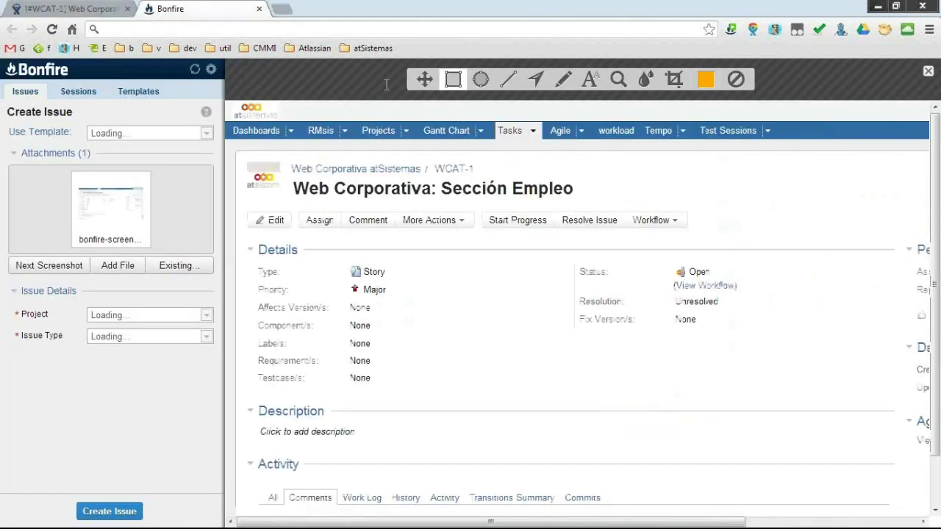
click(65, 97)
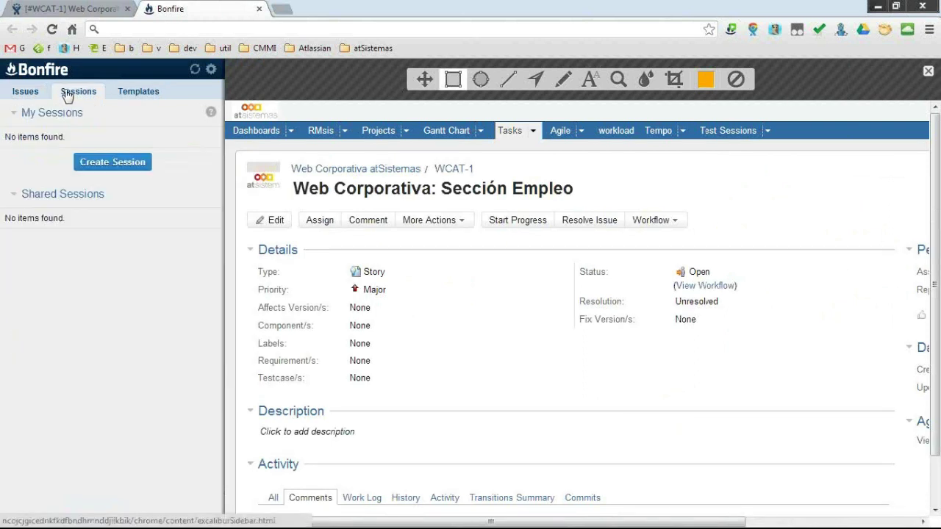
click(116, 161)
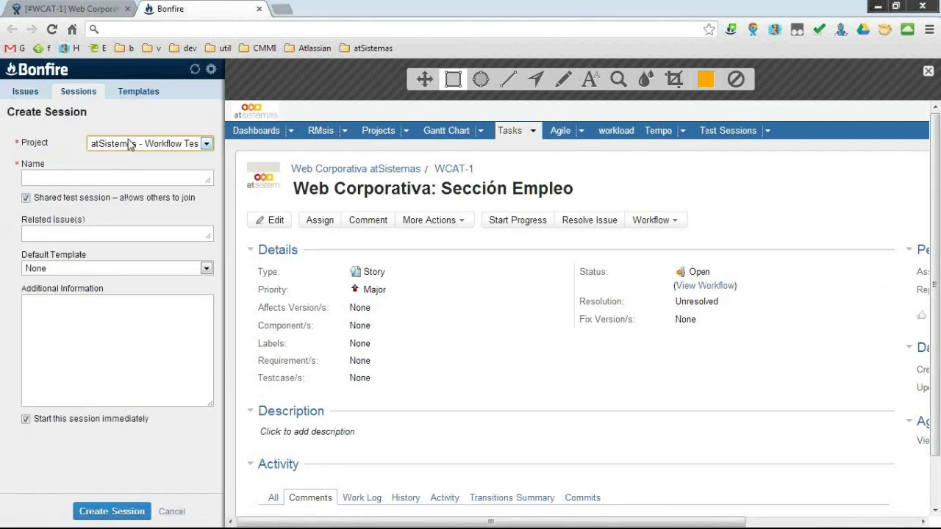
click(131, 144)
drag(278, 243, 278, 304)
click(204, 367)
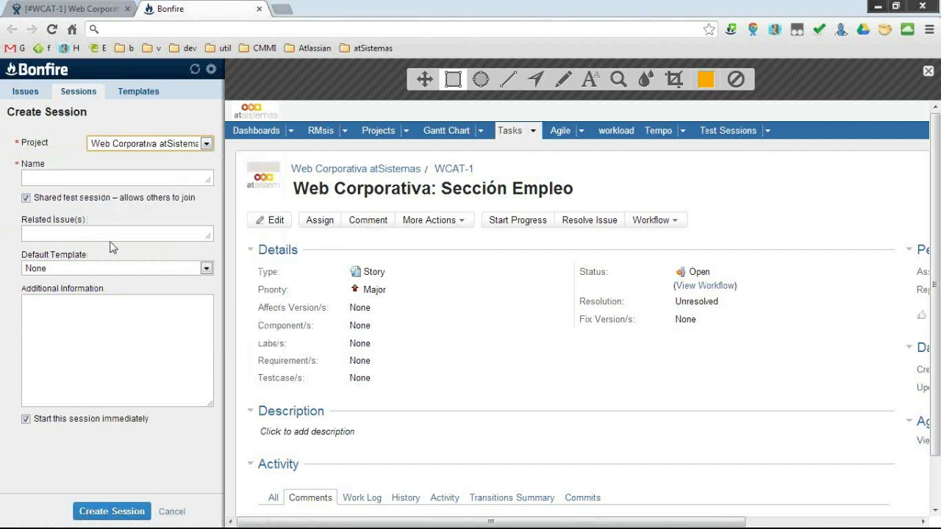
Name the session 'Pruebas generales navegación'.
click(72, 180)
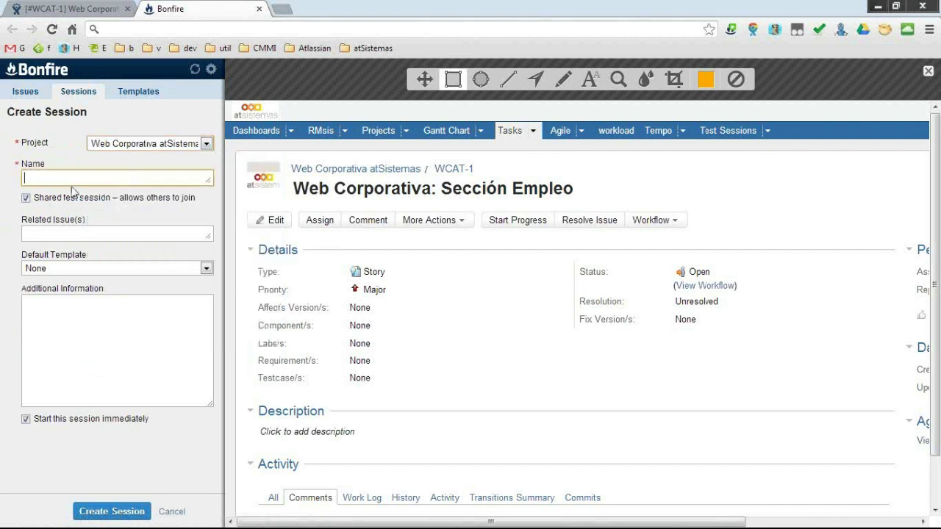
text(Pruebas genea)
key(BackSpace)
text(rales ravegación)
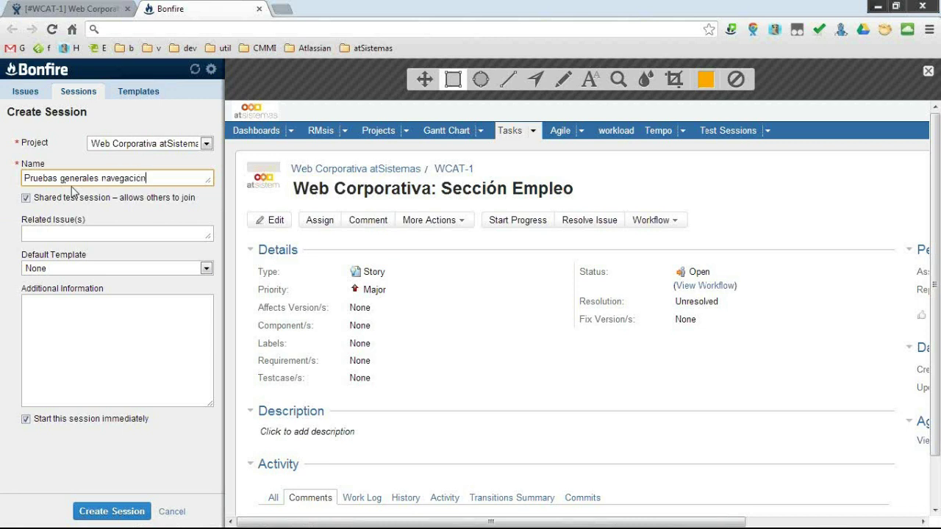
Add WCAT-4, WCAT-5 and WCAT-2 as the session's related issues.
click(132, 237)
text(wcat-)
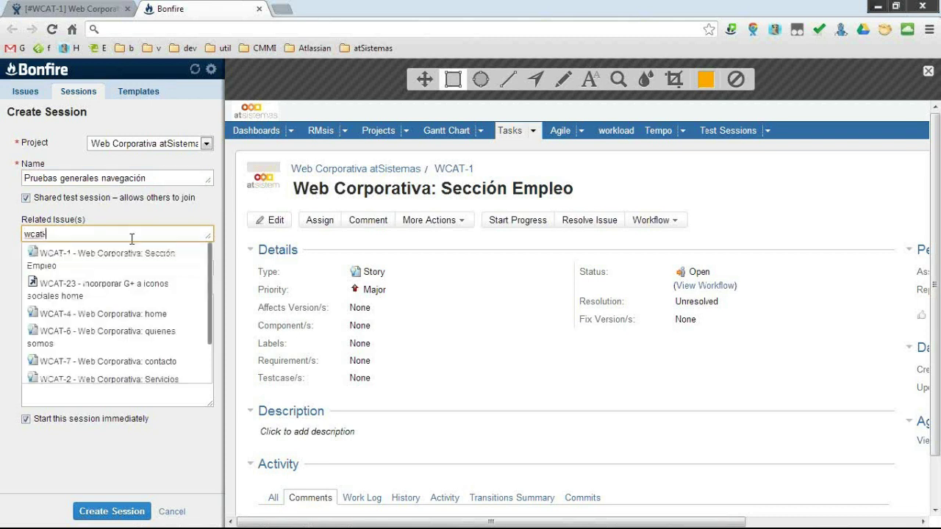
key(Down)
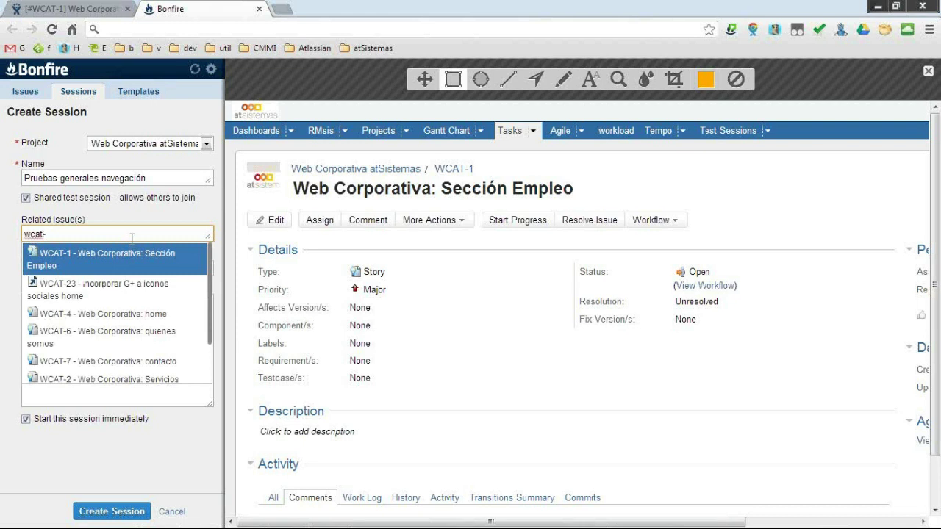
key(Down)
key(Down)
key(Return)
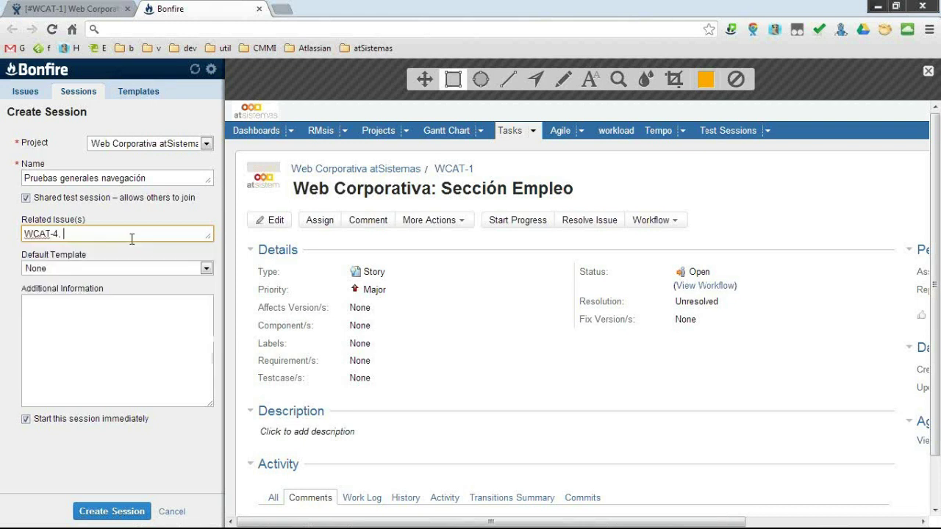
text(wcat)
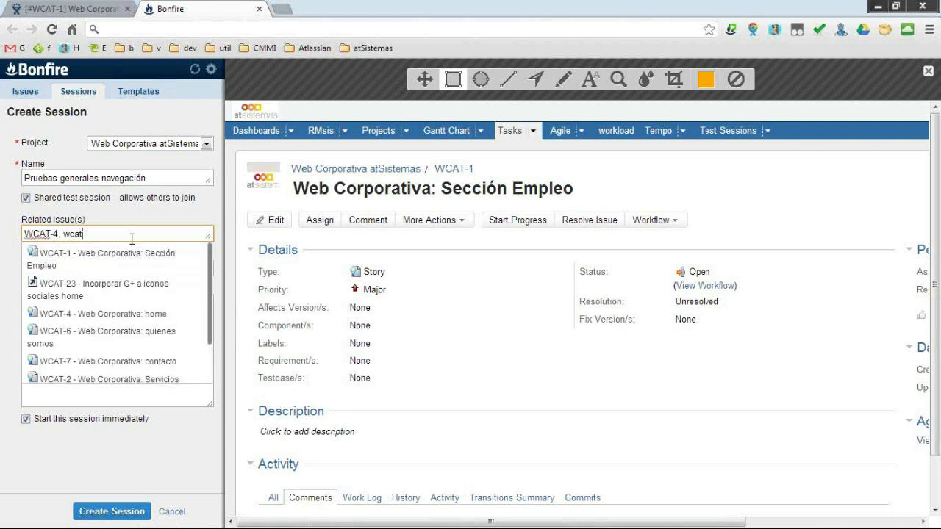
key(Down)
key(Down)
key(Down)
key(Down)
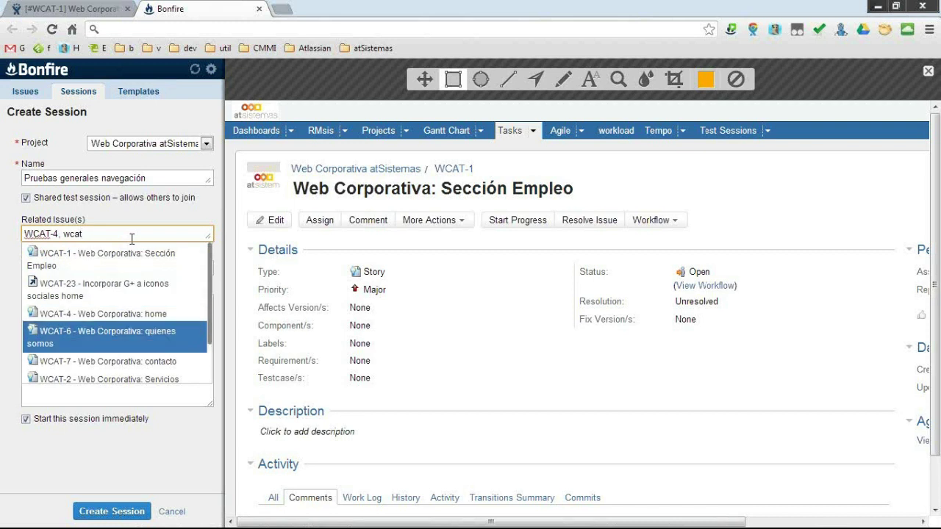
key(Down)
key(Down)
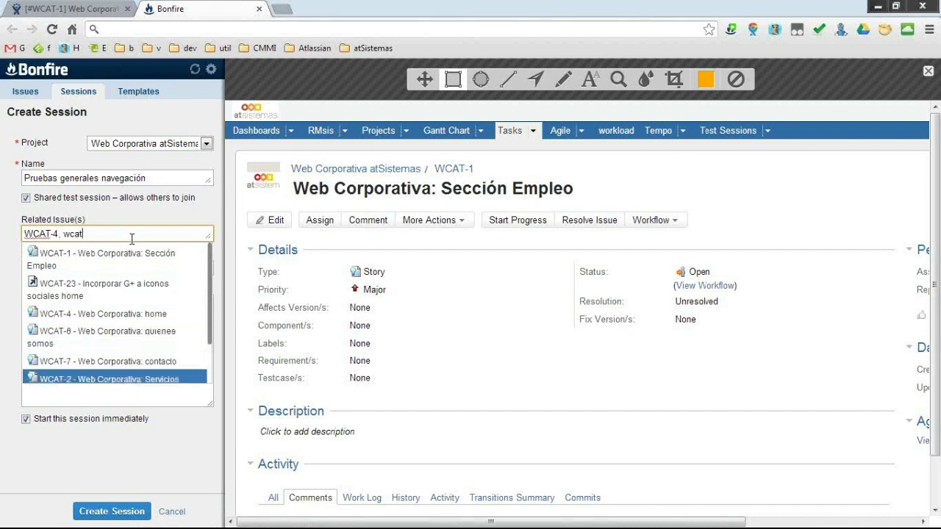
key(Down)
key(Return)
text(wcat-)
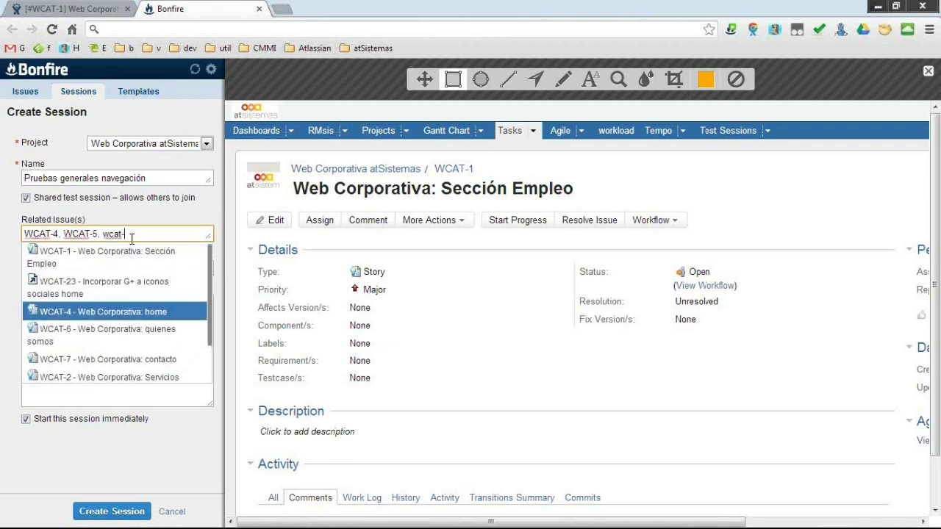
key(Down)
key(Down)
key(Down)
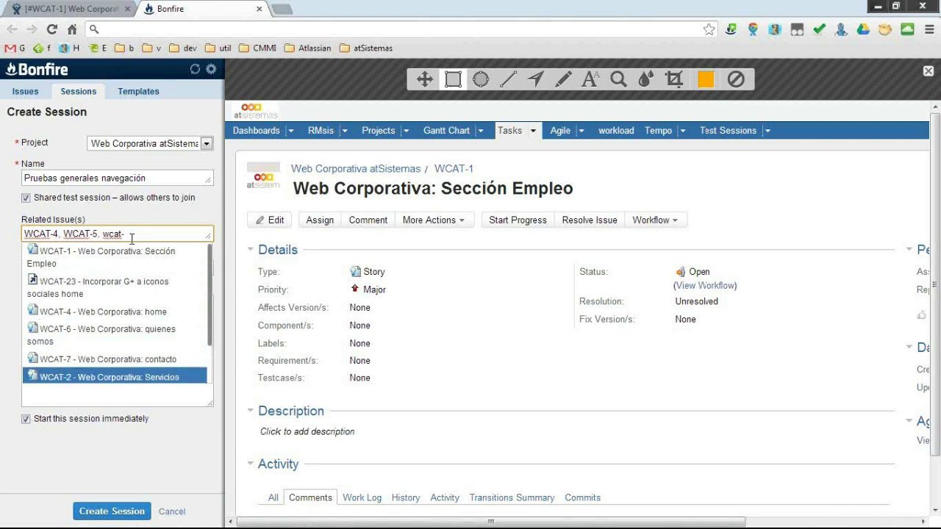
key(Return)
click(103, 271)
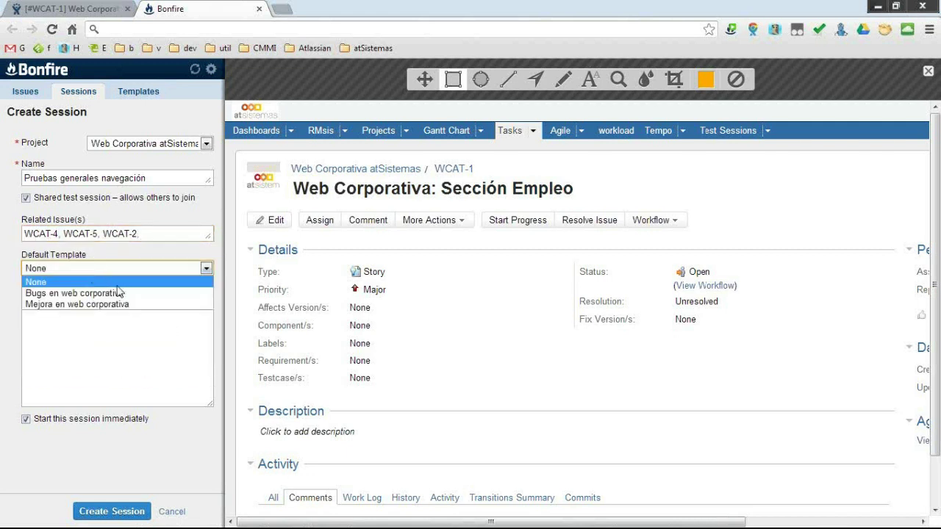
Create the session with template Bugs en web corporativa, not started immediately, and open it.
click(96, 293)
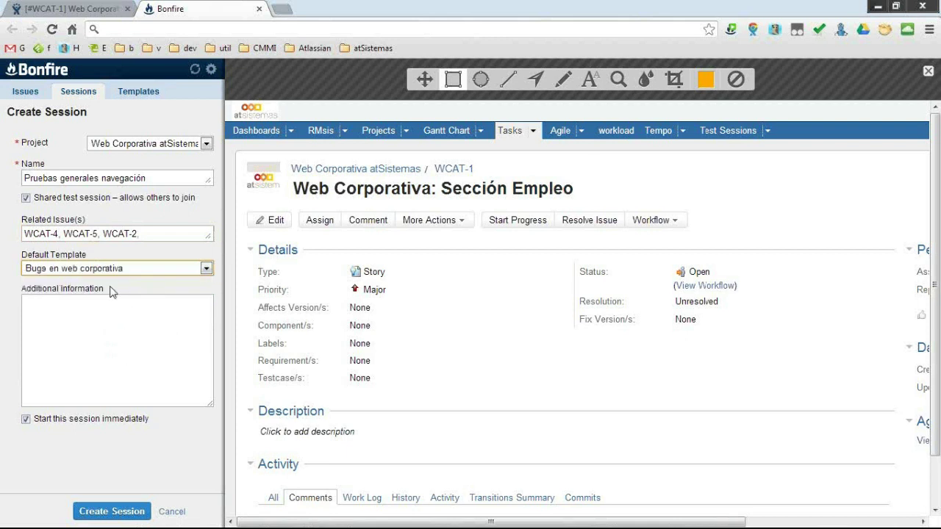
click(105, 319)
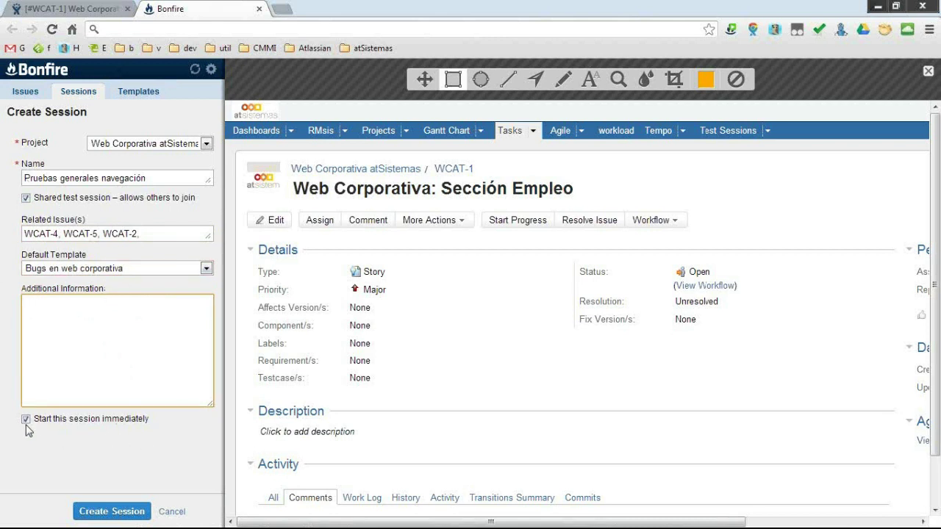
click(103, 423)
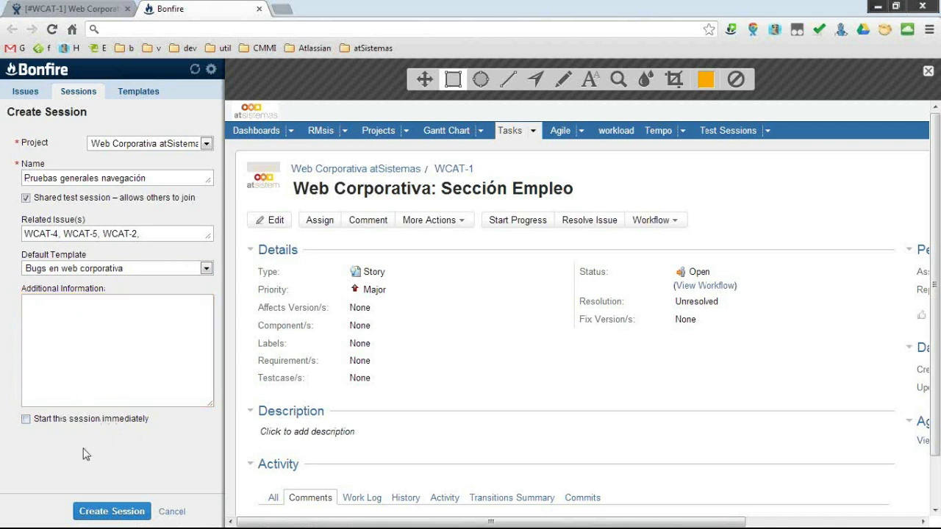
click(105, 518)
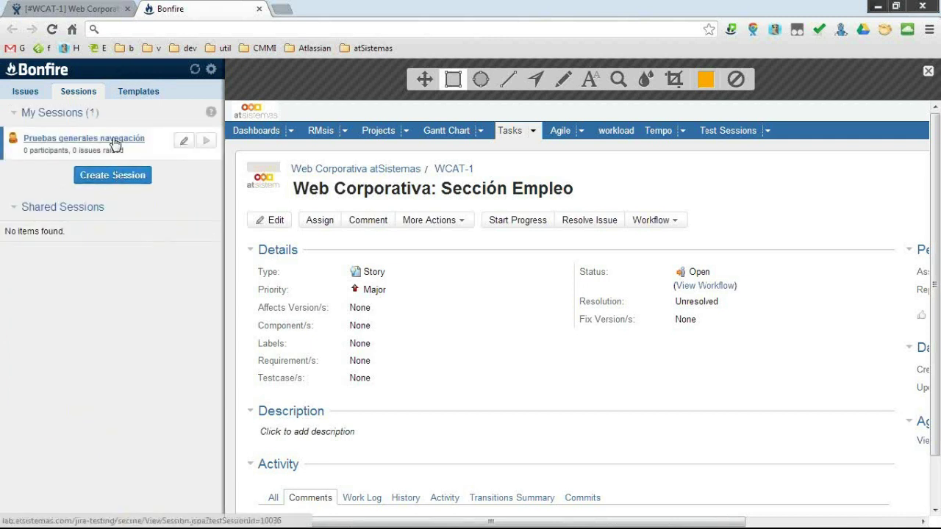
click(115, 141)
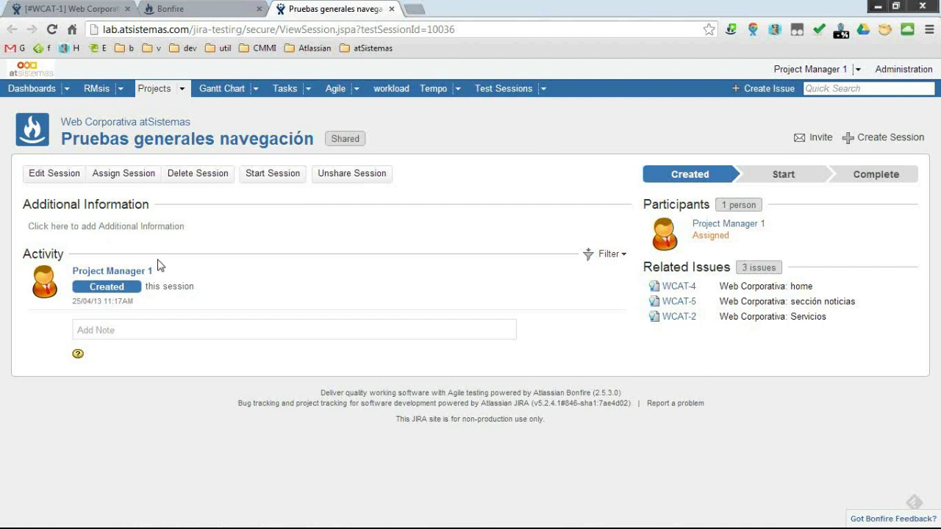
Open the note entry box on the Pruebas generales navegación session page.
click(170, 328)
Write a session note with lines '#i ideas', '#f seguimiento', '#! advertecias' and '#? dudas'.
text(#)
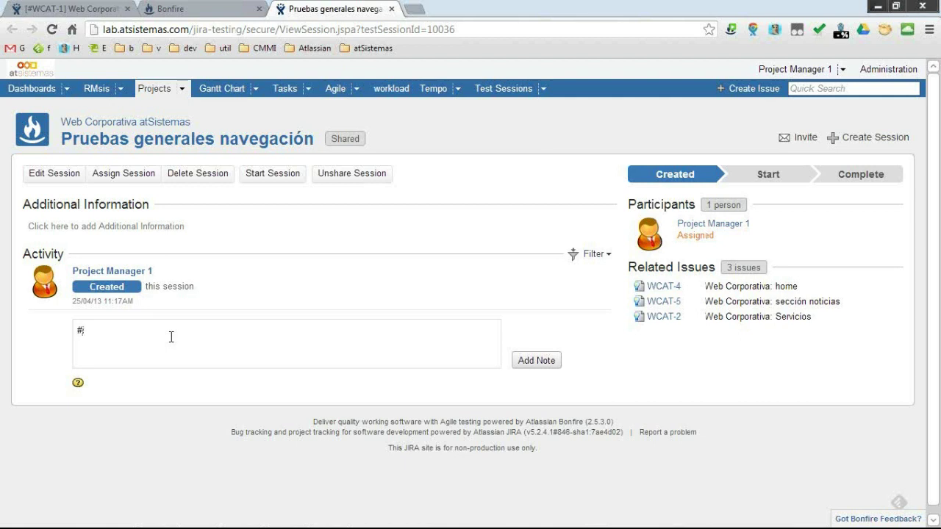
text(i ideae)
text(#)
text(f segu)
text(iem)
key(BackSpace)
key(BackSpace)
text(miento)
key(Return)
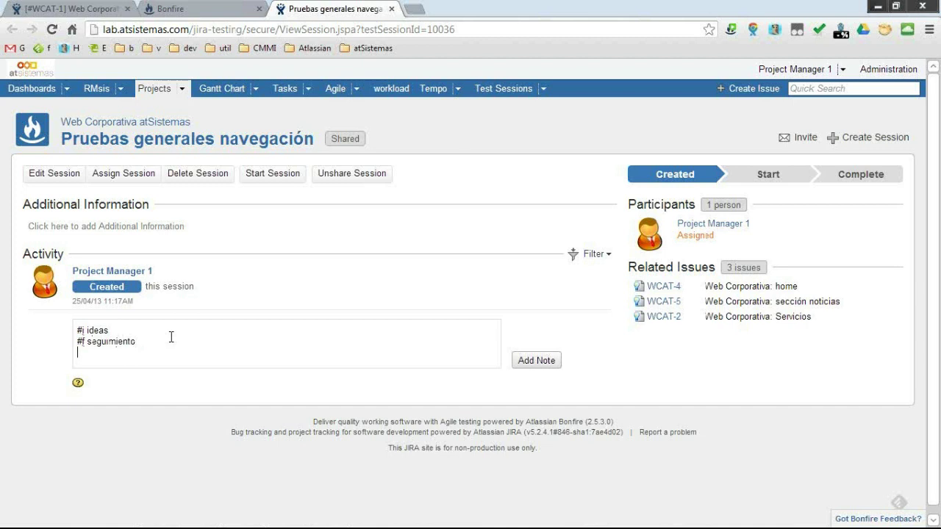
text(advertecias)
key(Return)
text(#? dudas)
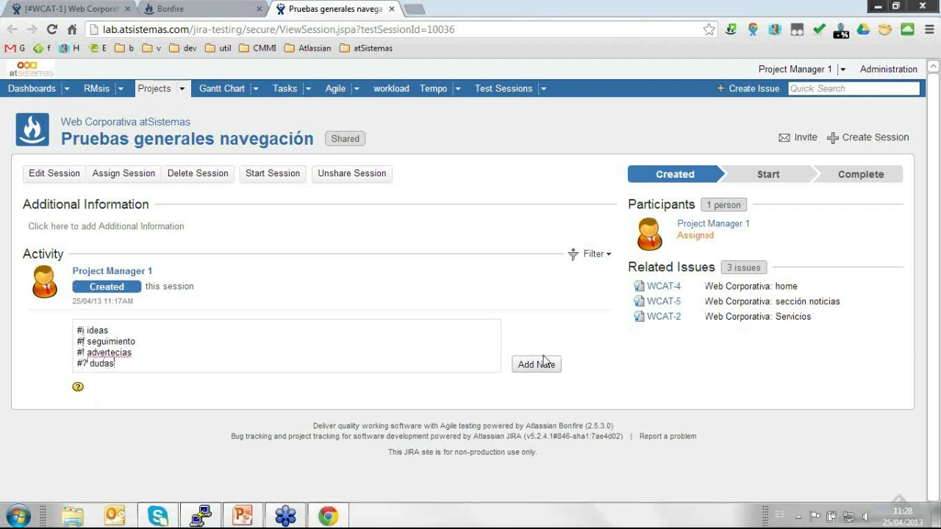
click(516, 365)
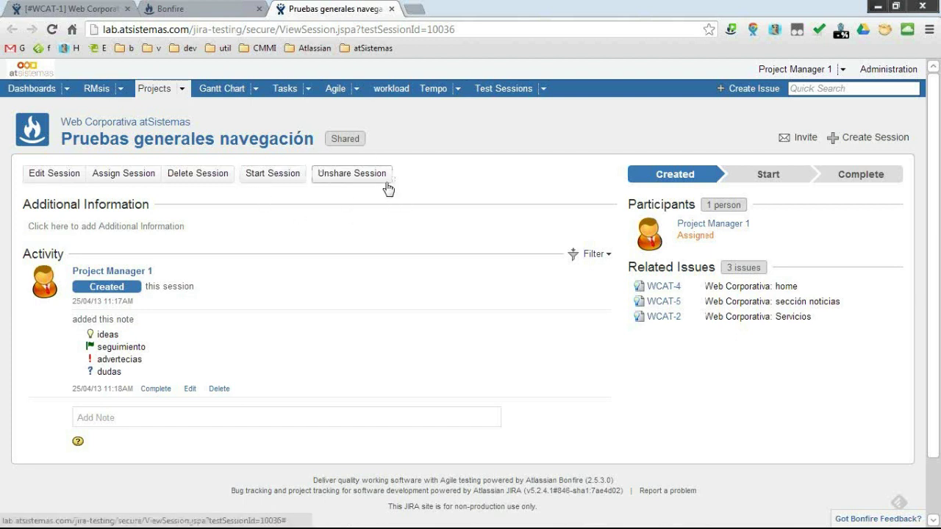
click(800, 139)
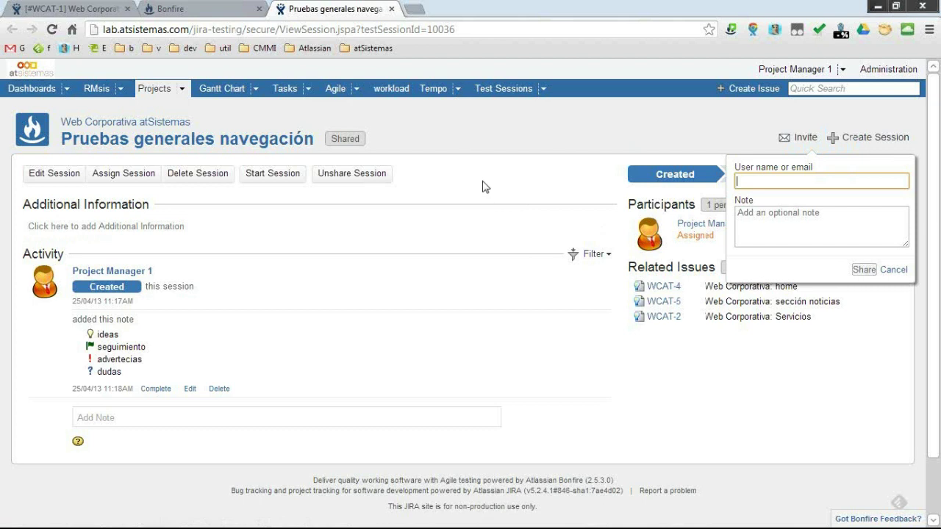
click(459, 178)
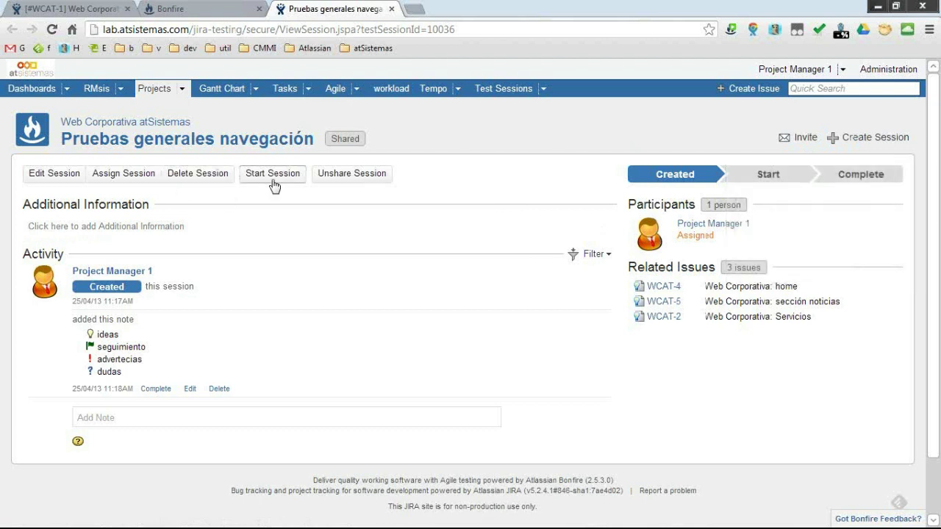
Start the Pruebas generales navegación session and bring up the Project Manager 1 account menu.
click(270, 177)
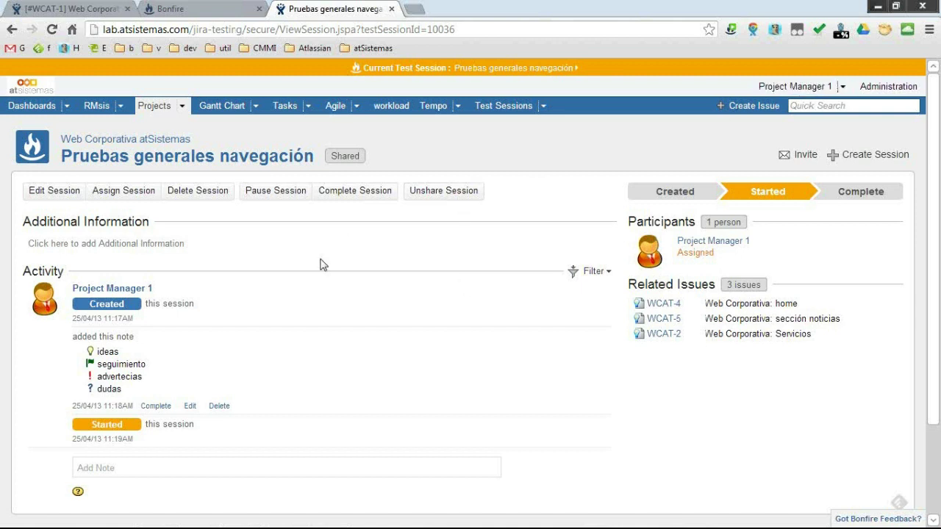
scroll(174, 404, down, 2)
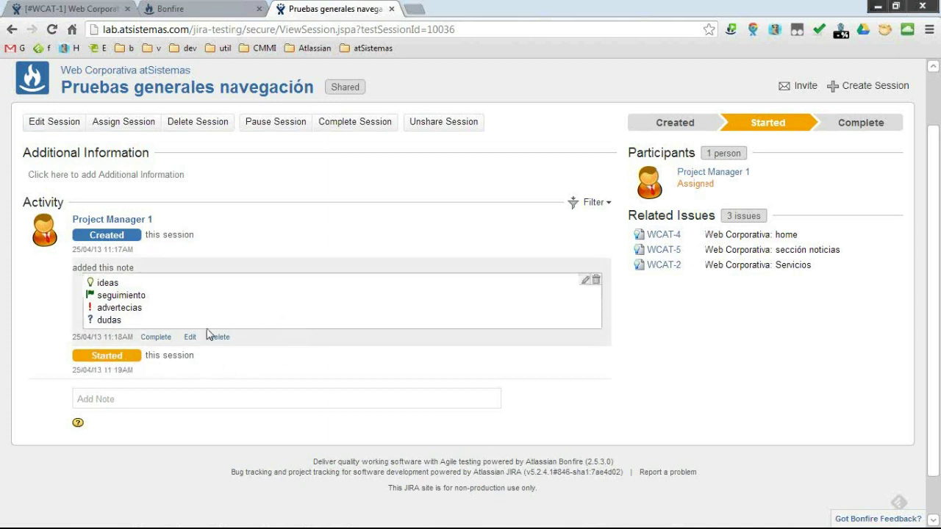
scroll(209, 323, up, 2)
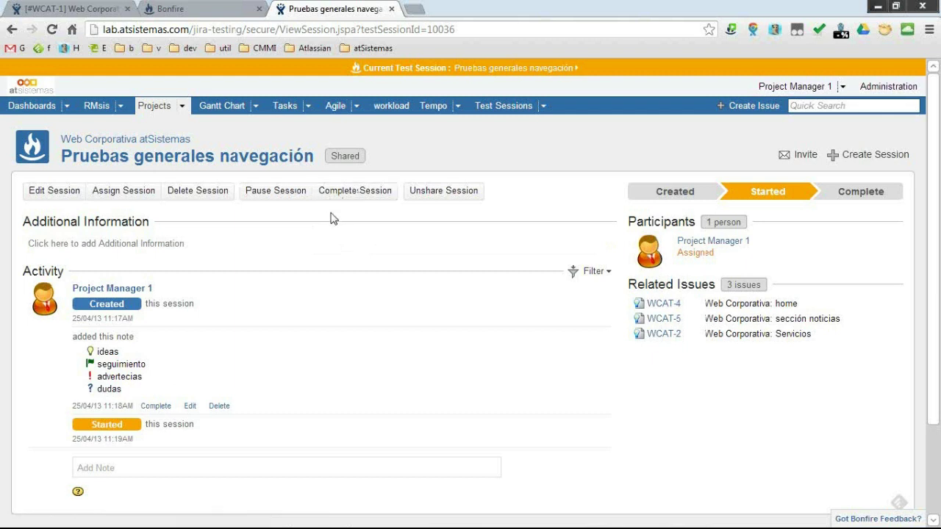
mouse_move(603, 364)
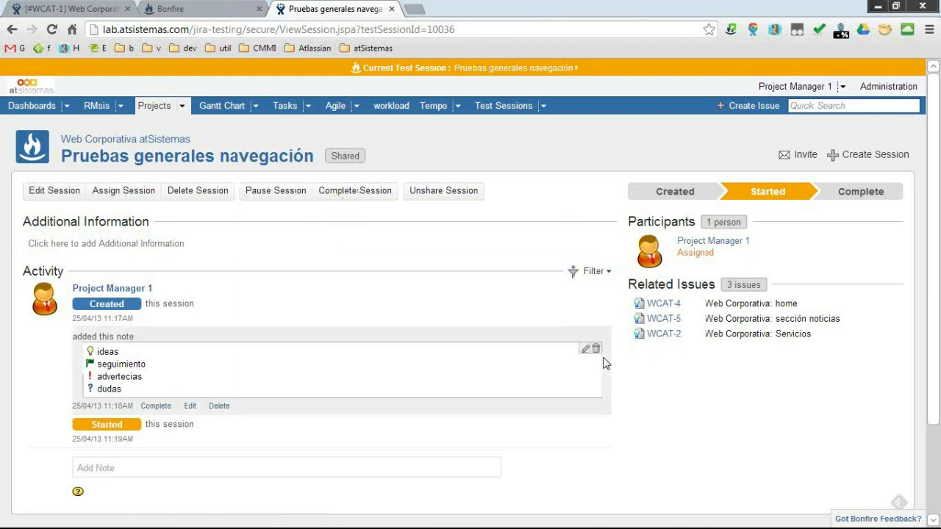
click(844, 86)
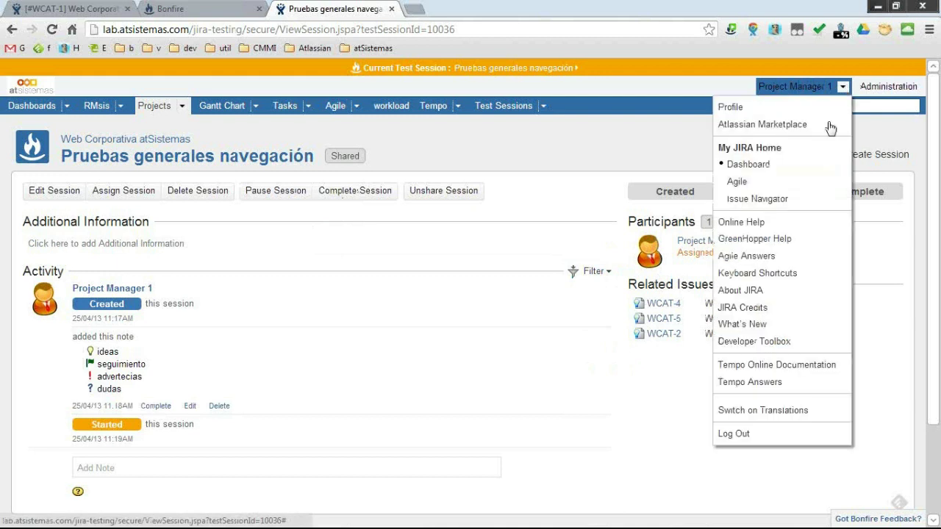
Log out, sign back in as the developer account, and browse all test sessions.
click(767, 440)
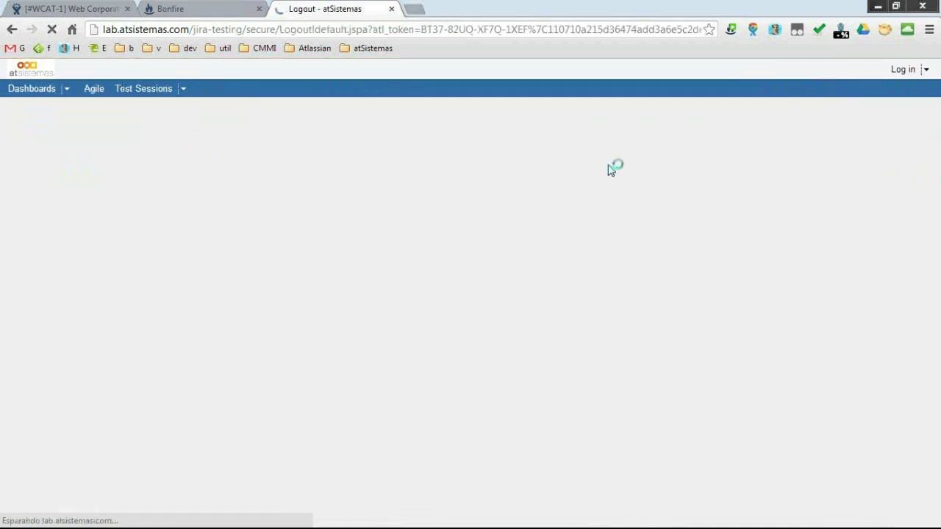
click(419, 186)
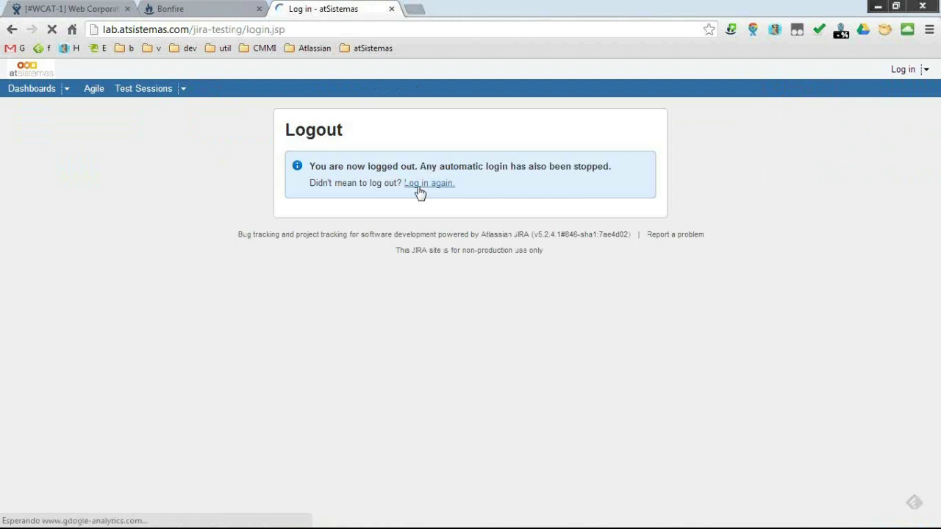
text(deve)
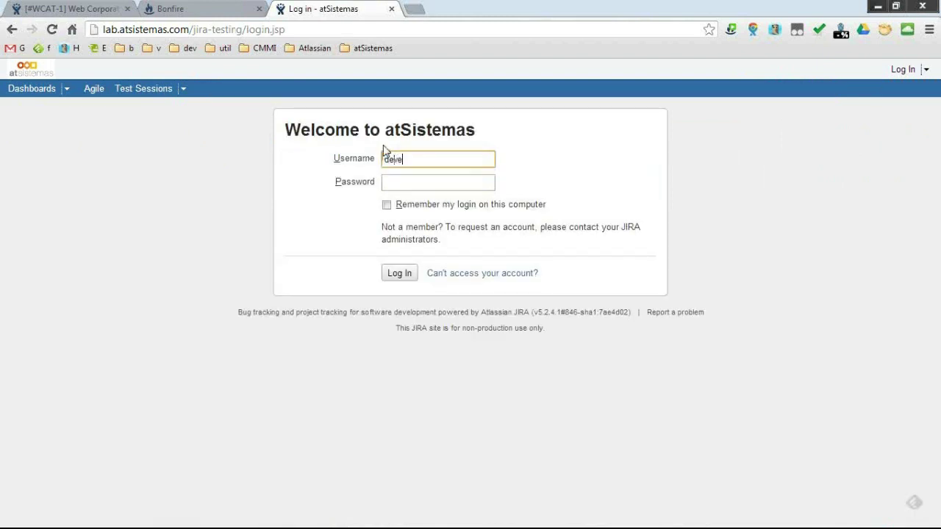
text(loper1)
key(Tab)
text(de)
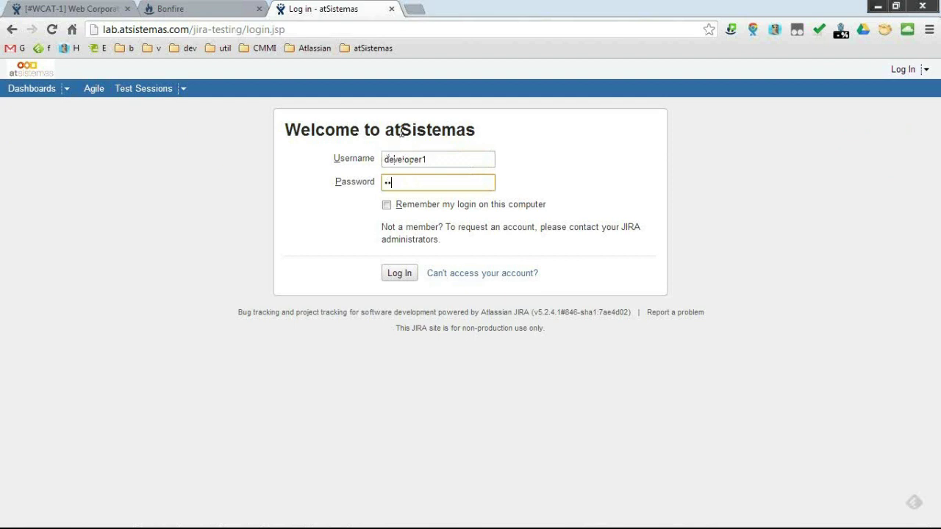
double_click(385, 184)
text(de)
click(399, 273)
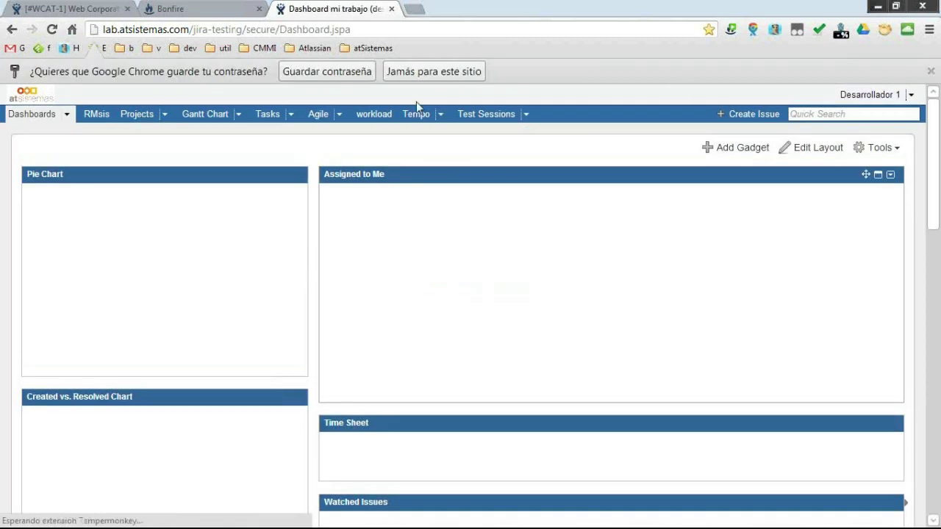
click(527, 115)
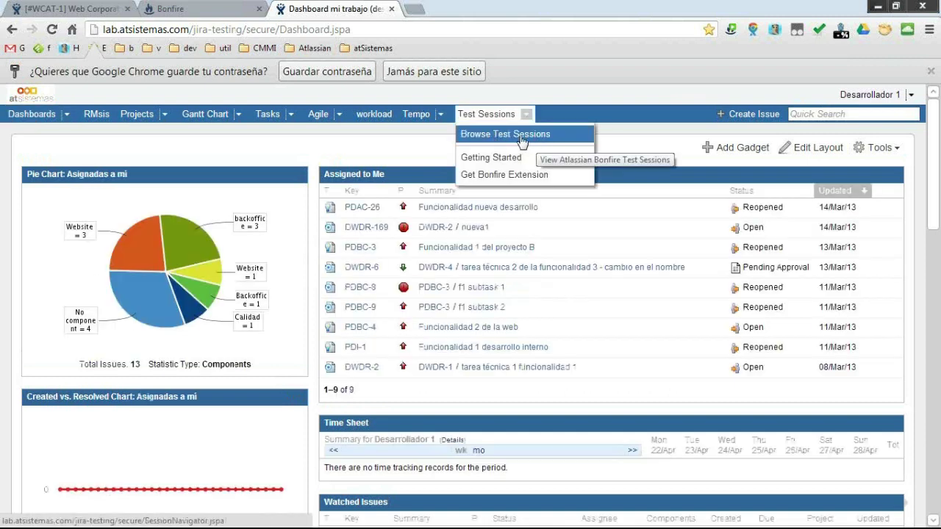
click(523, 137)
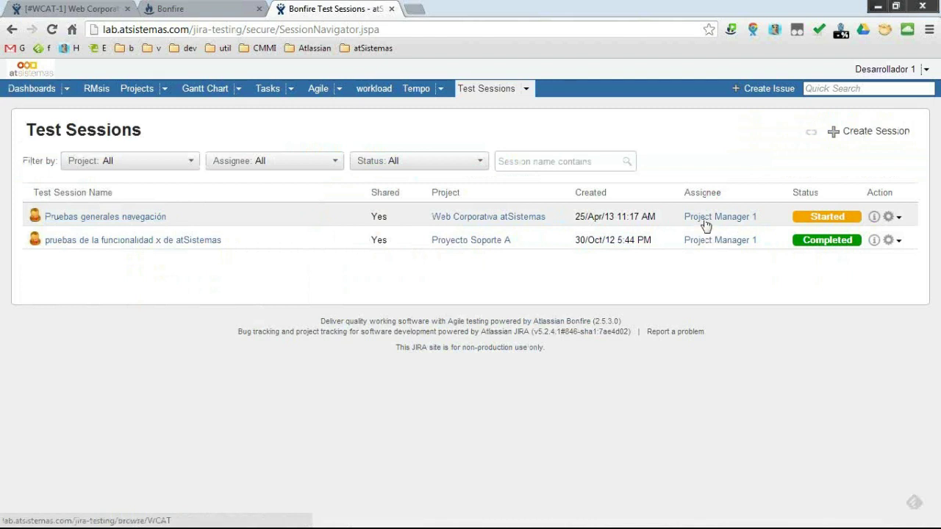
Open Pruebas generales navegación from Test Sessions and join it as the developer.
click(141, 222)
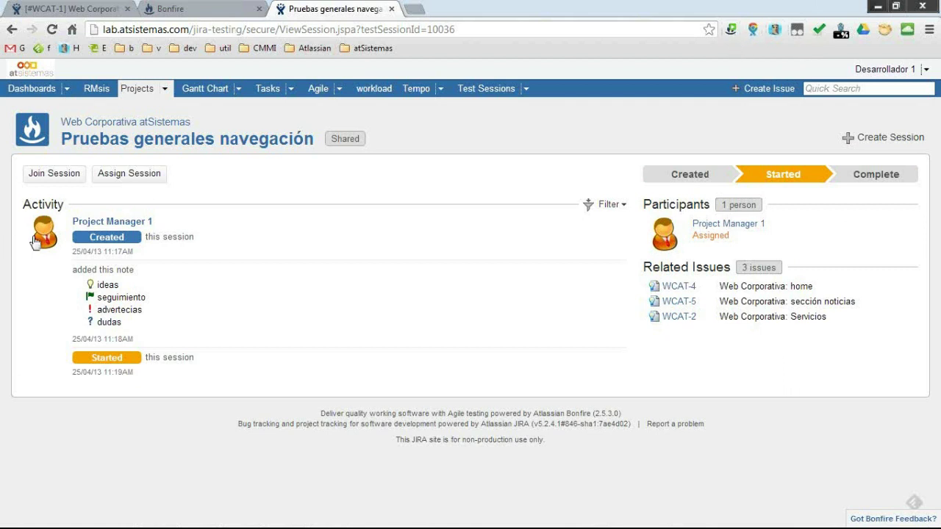
click(38, 177)
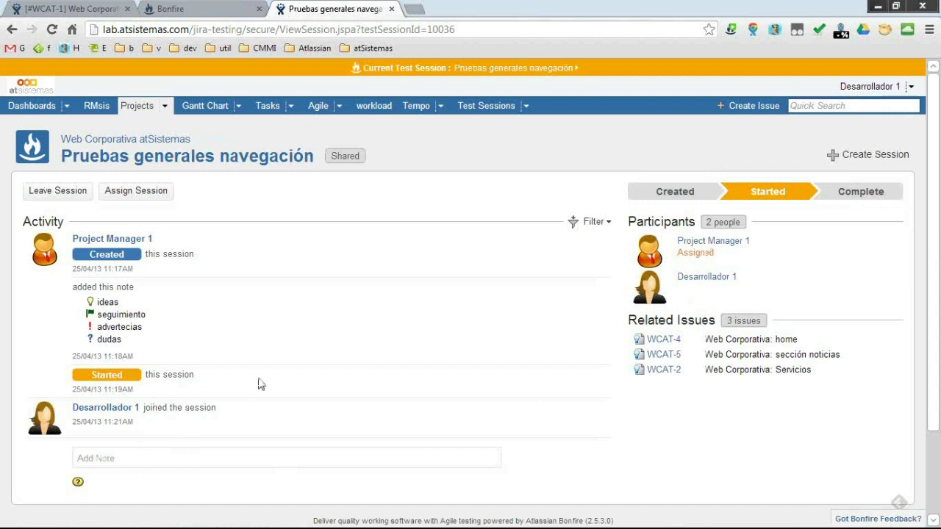
Post a greeting note 'hola !' to the session.
click(239, 457)
text(hola,)
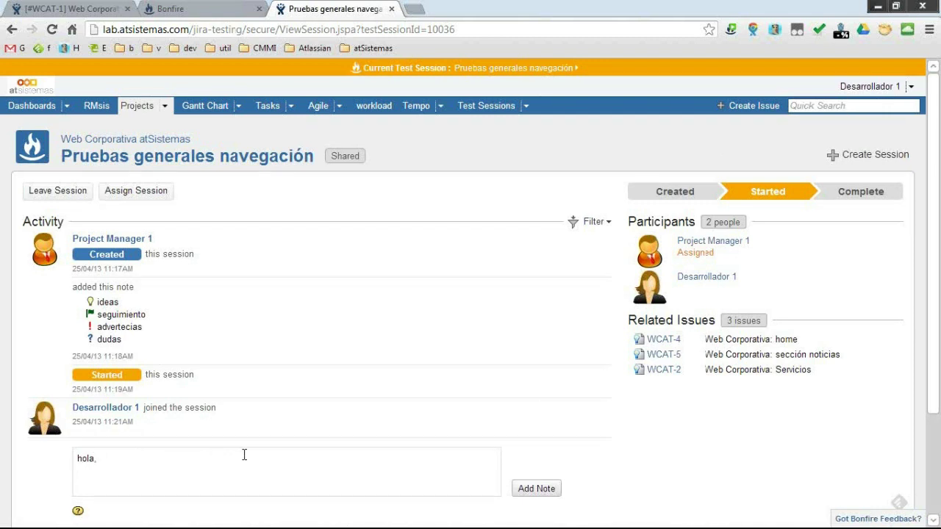
key(BackSpace)
key(BackSpace)
text(.)
click(517, 492)
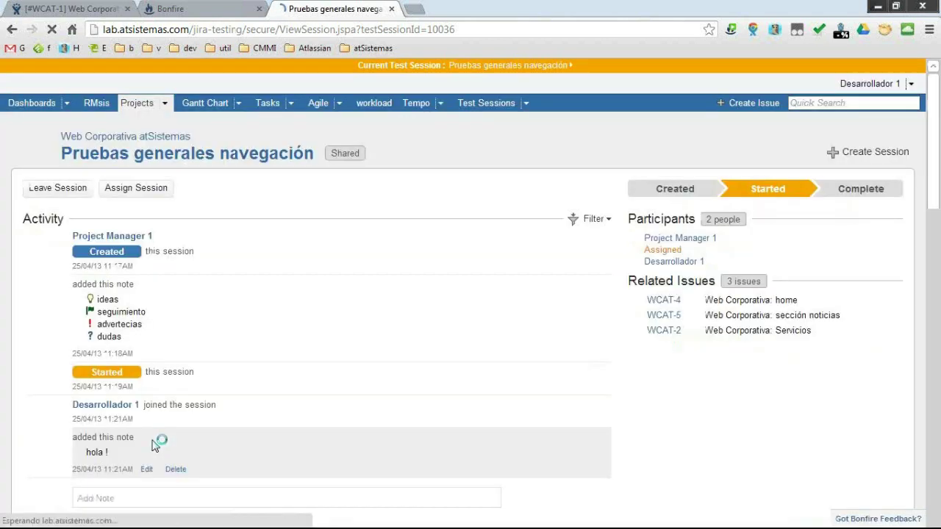
Post the warning note '#! voy a probar la sección noticias' to the session.
scroll(132, 412, down, 2)
click(118, 375)
text(#)
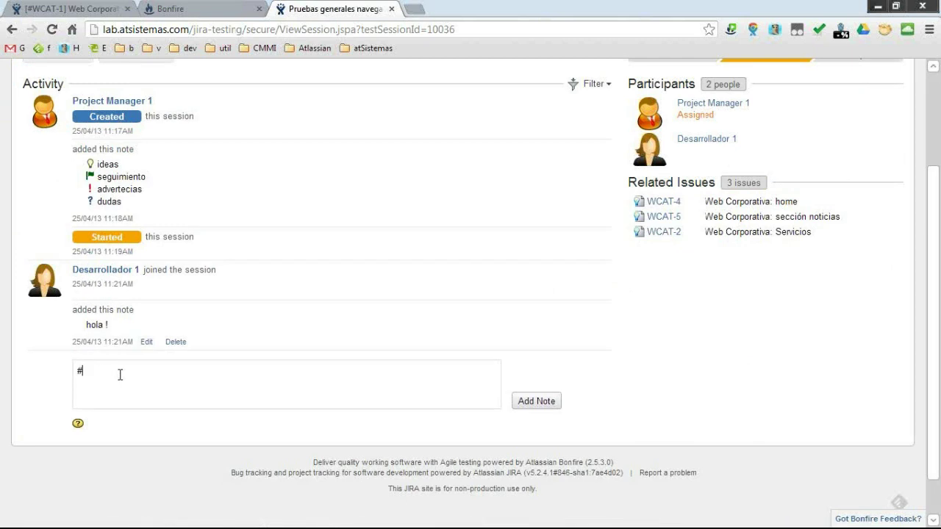
text(! voy a probar la seccion not)
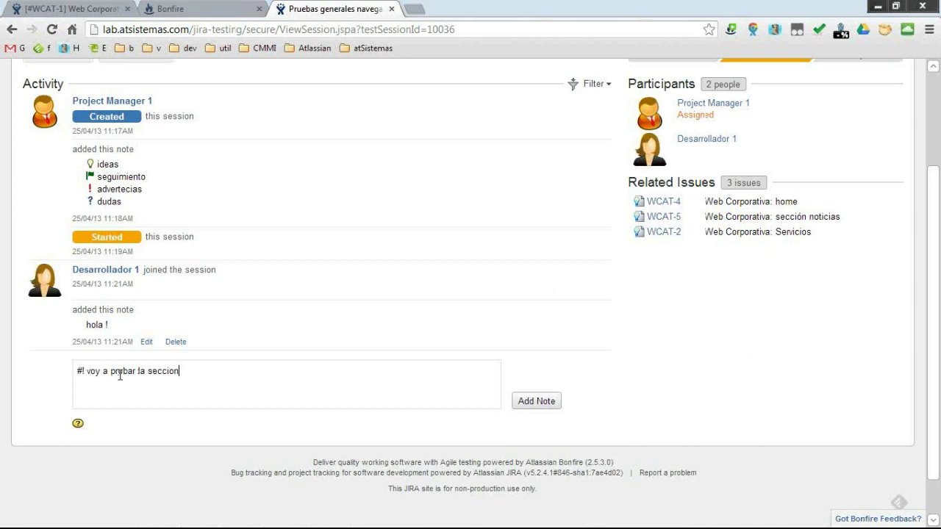
text(icias)
key(BackSpace)
text(ó)
click(524, 403)
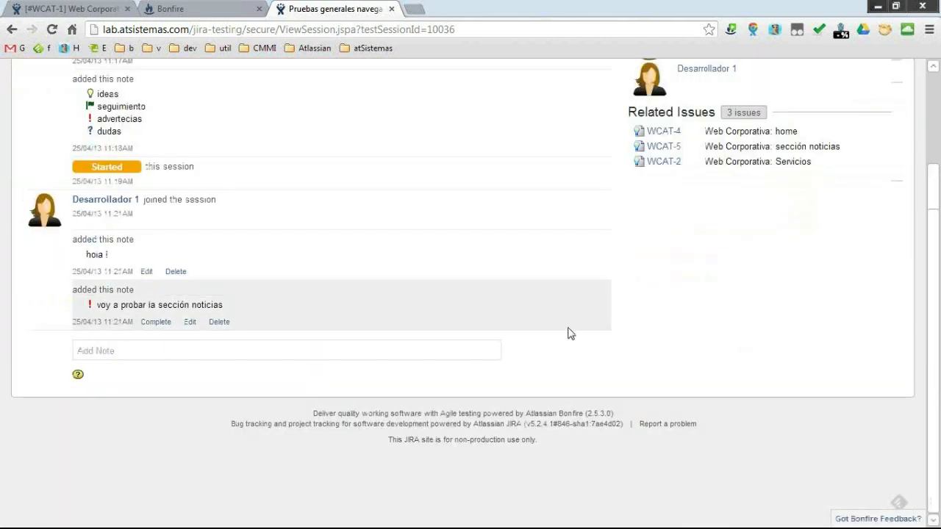
scroll(671, 345, up, 1)
scroll(671, 346, up, 2)
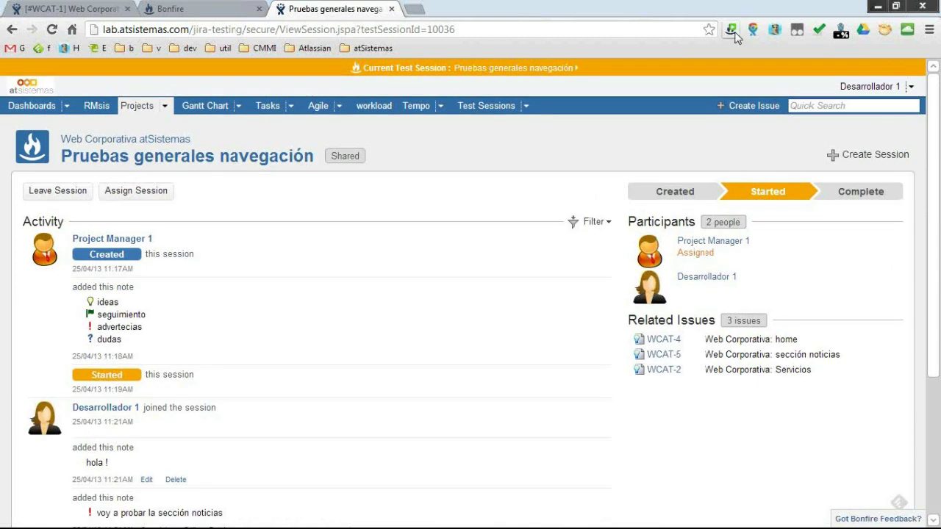
Open the Bonfire sidebar and bring up the Pruebas generales navegación session.
click(732, 31)
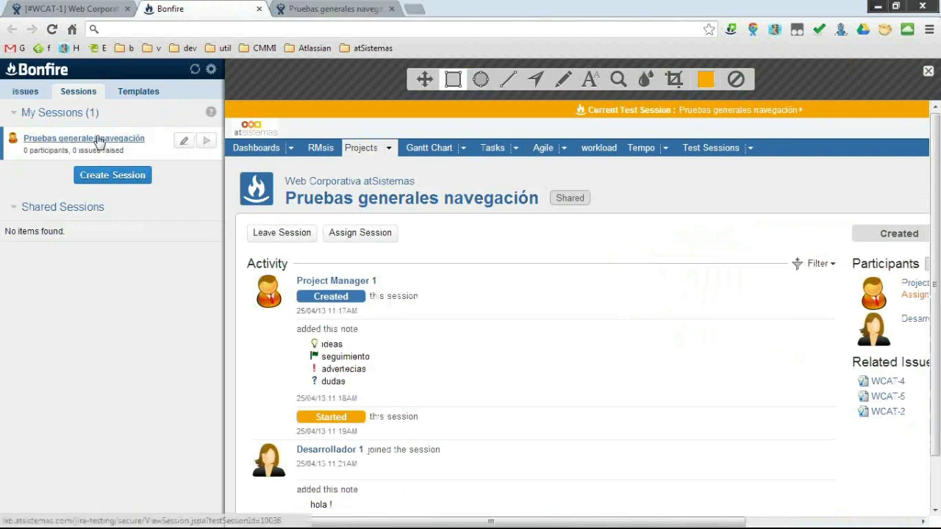
click(70, 141)
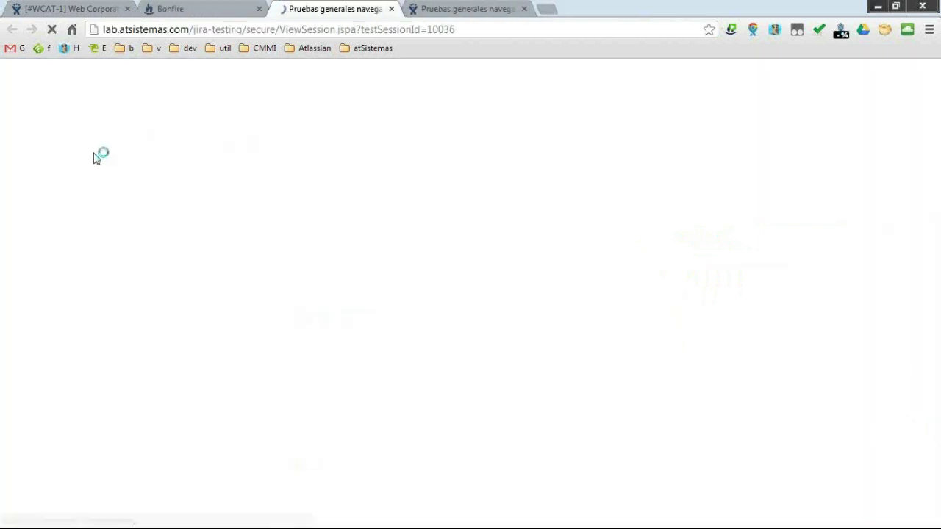
click(215, 9)
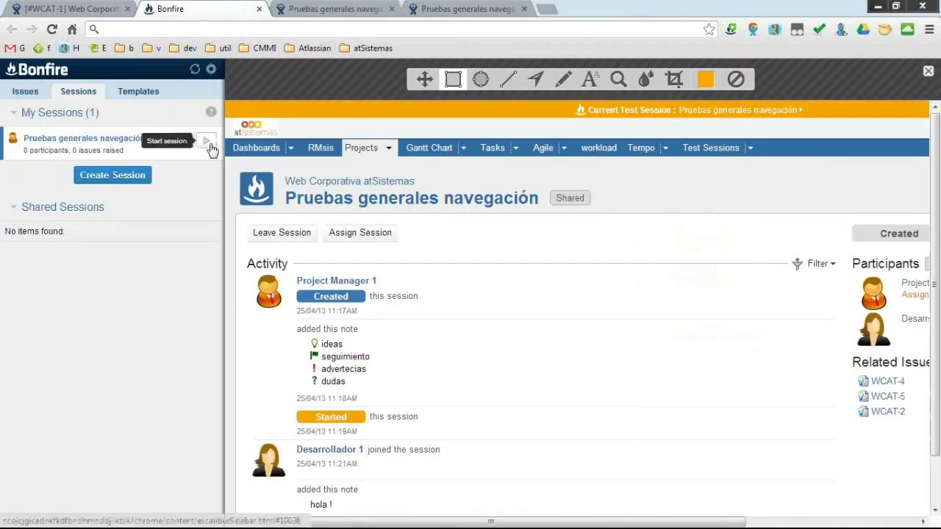
Sign in to the JIRA server with the developer username and password, then join the shared session.
click(211, 69)
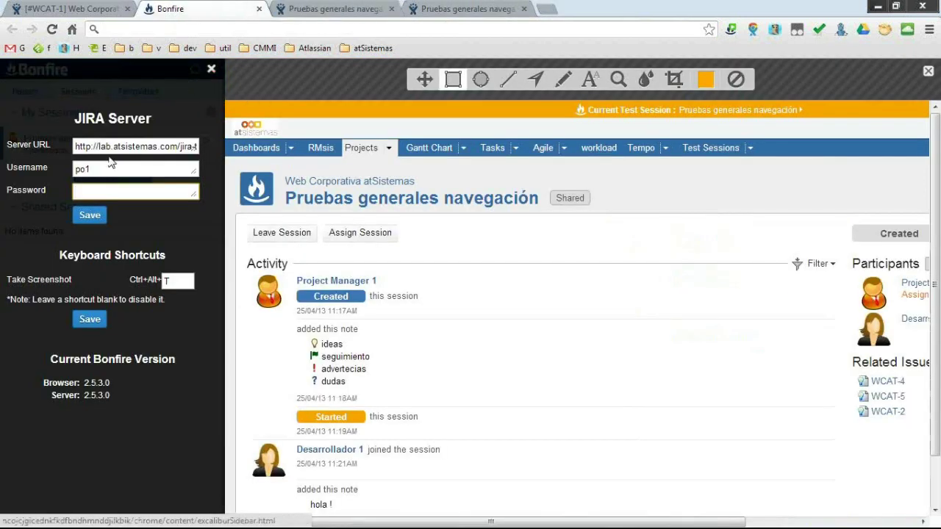
double_click(103, 168)
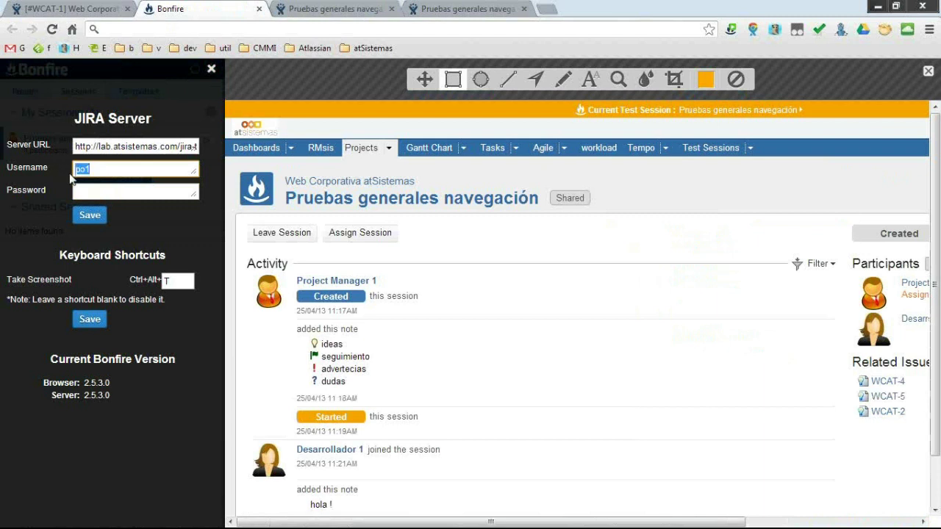
text(de)
key(Down)
key(Return)
click(127, 193)
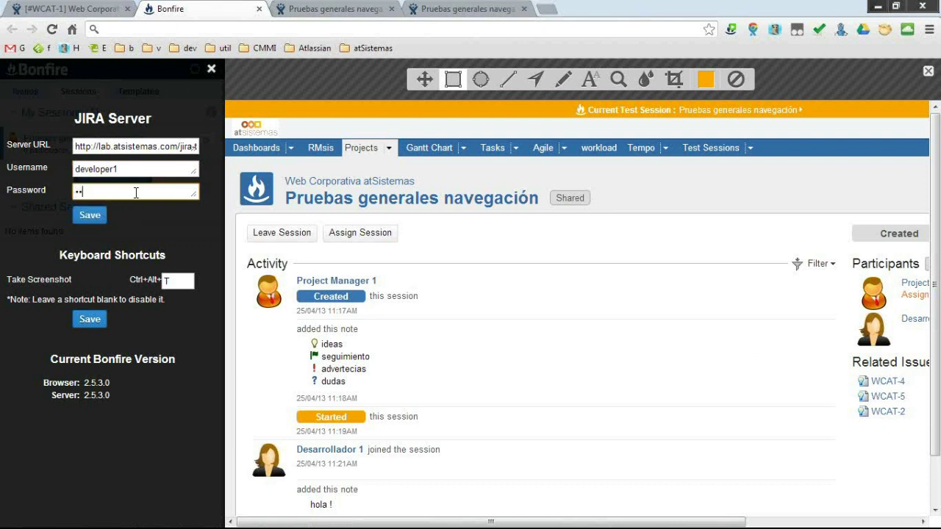
key(Return)
click(144, 141)
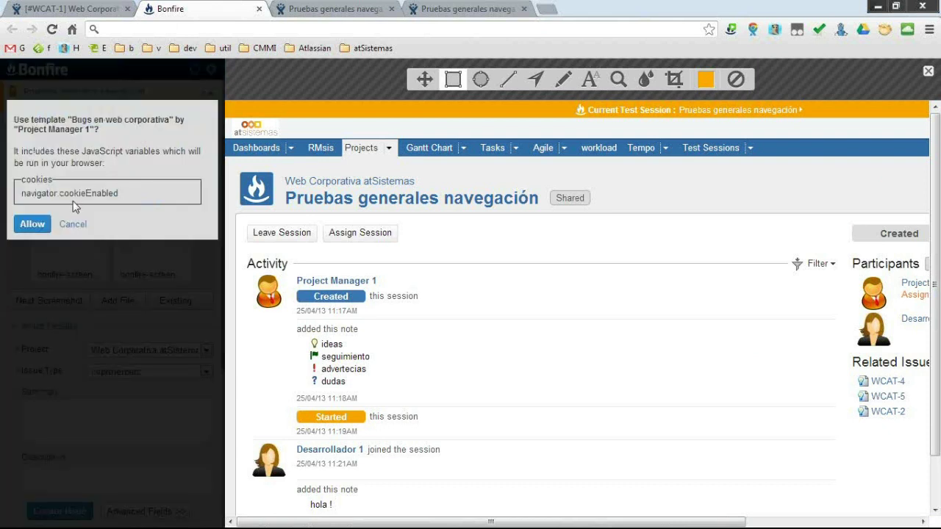
Allow the Bugs en web corporativa template, review the session's notes, and return to Create Issue.
click(34, 221)
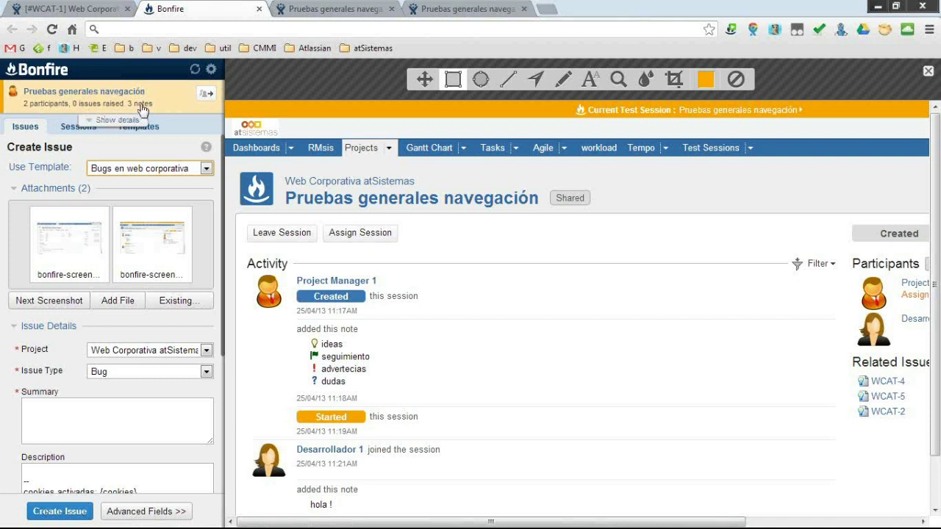
click(118, 120)
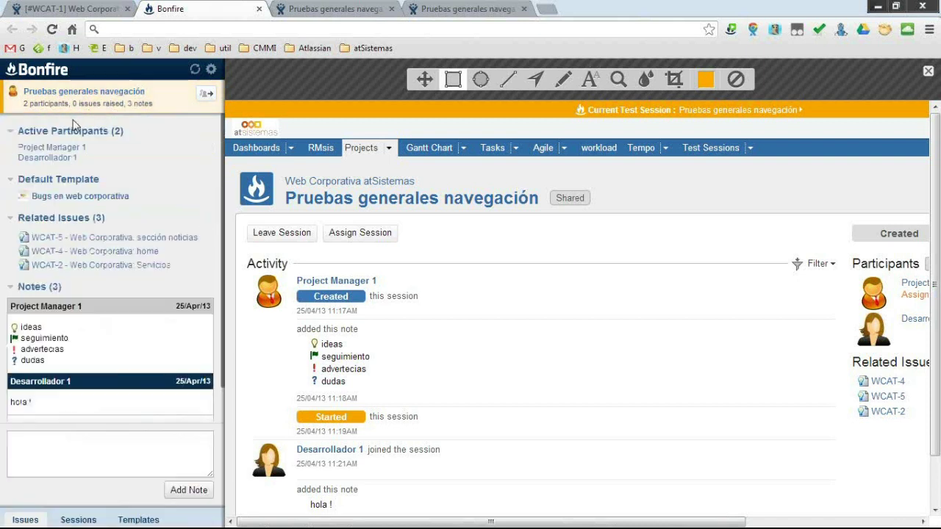
mouse_move(103, 414)
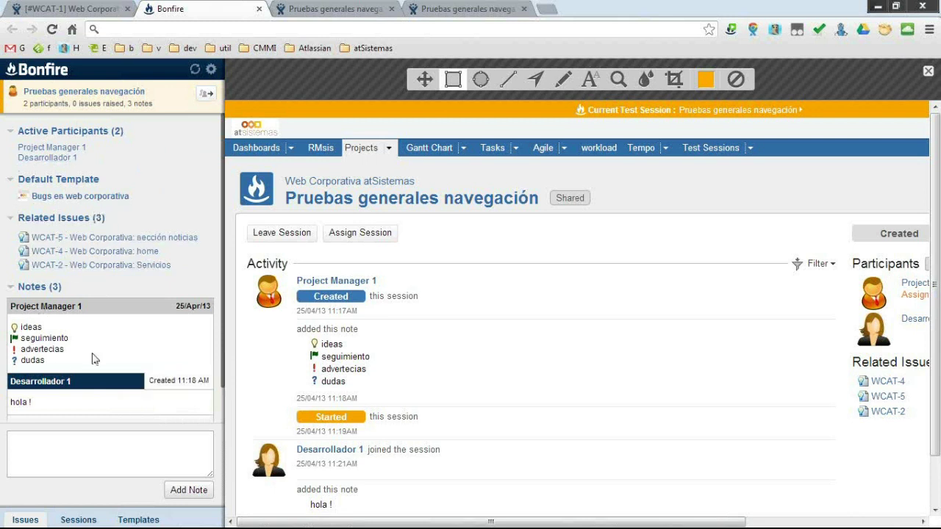
click(75, 454)
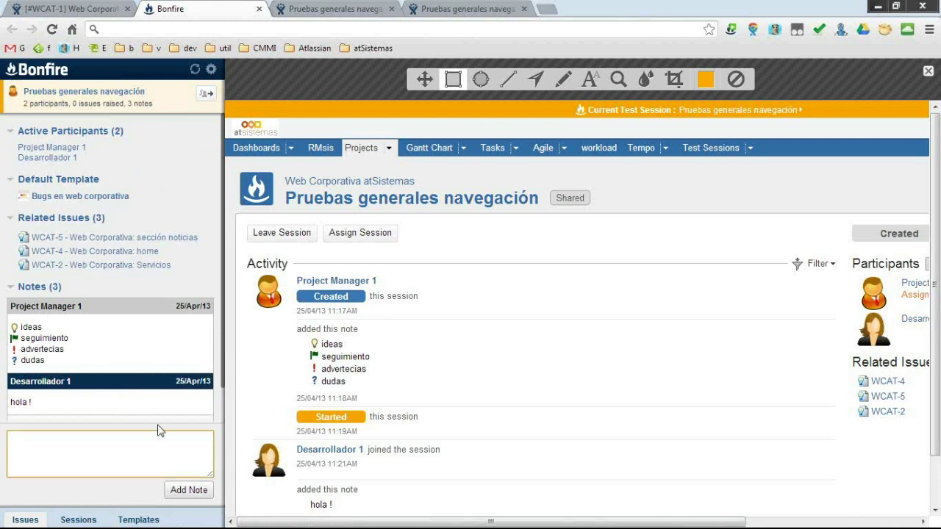
click(155, 103)
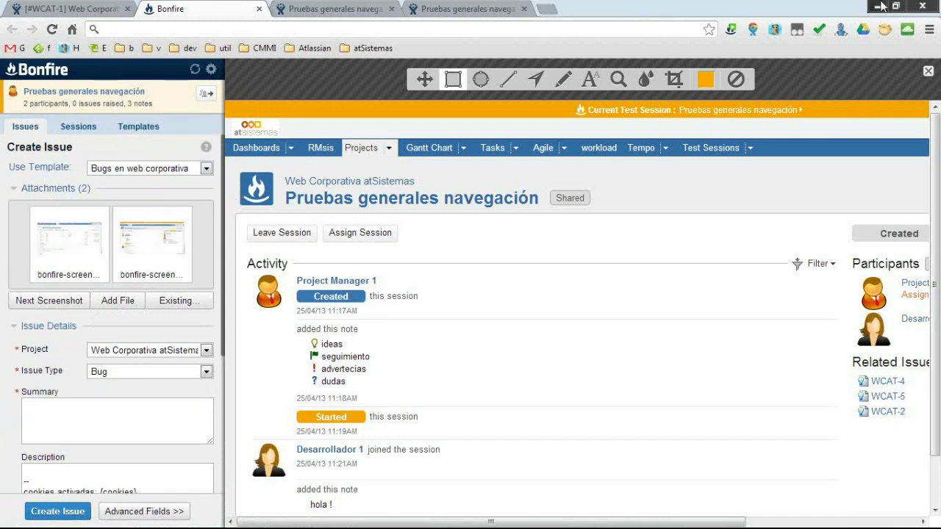
double_click(794, 7)
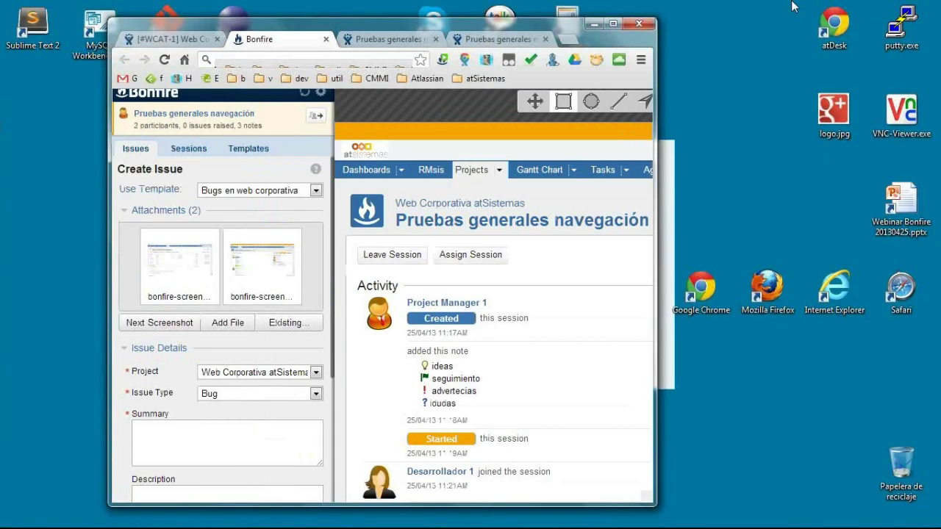
click(614, 25)
click(503, 29)
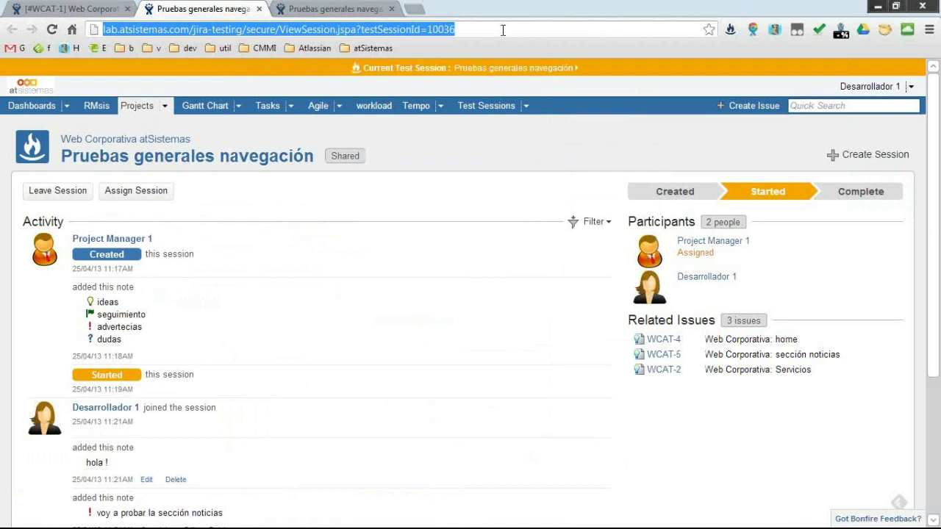
text(www.atsistemas.com)
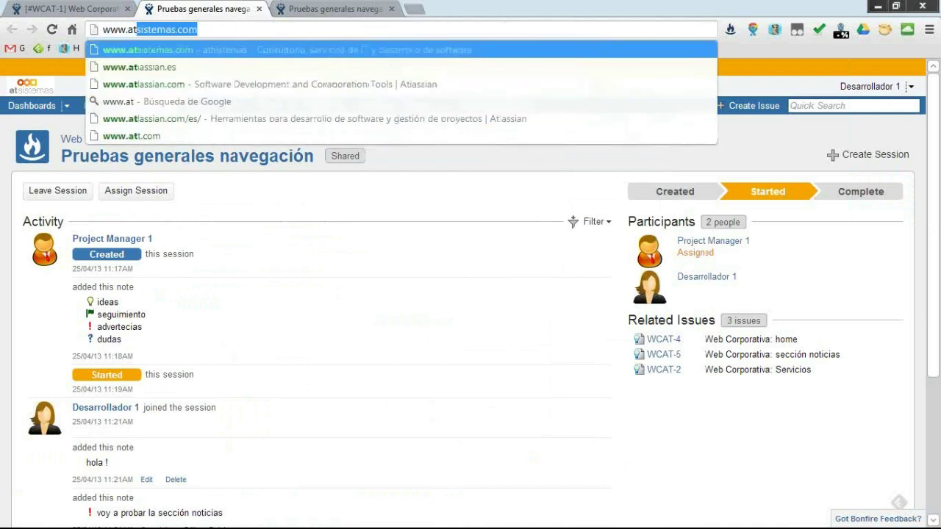
key(Return)
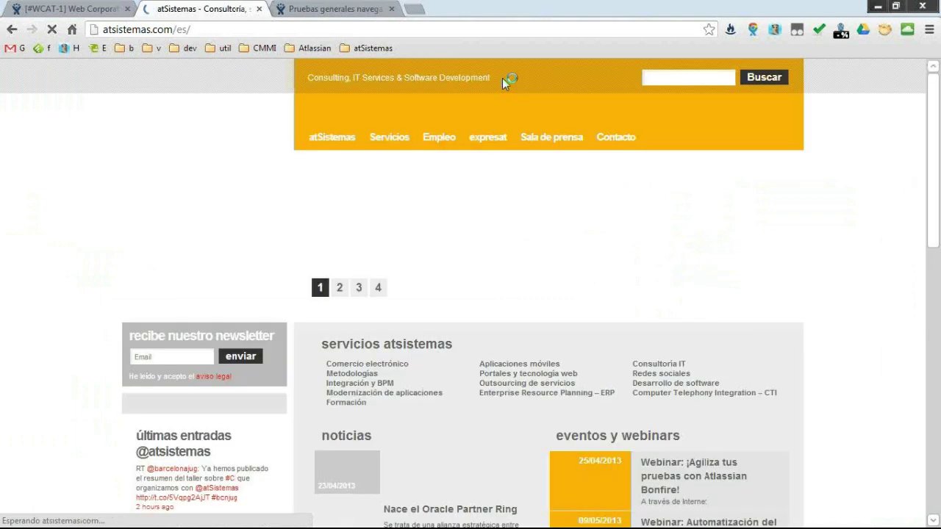
Open the Sala de prensa page, scroll to its pagination, and capture it with Bonfire.
click(568, 163)
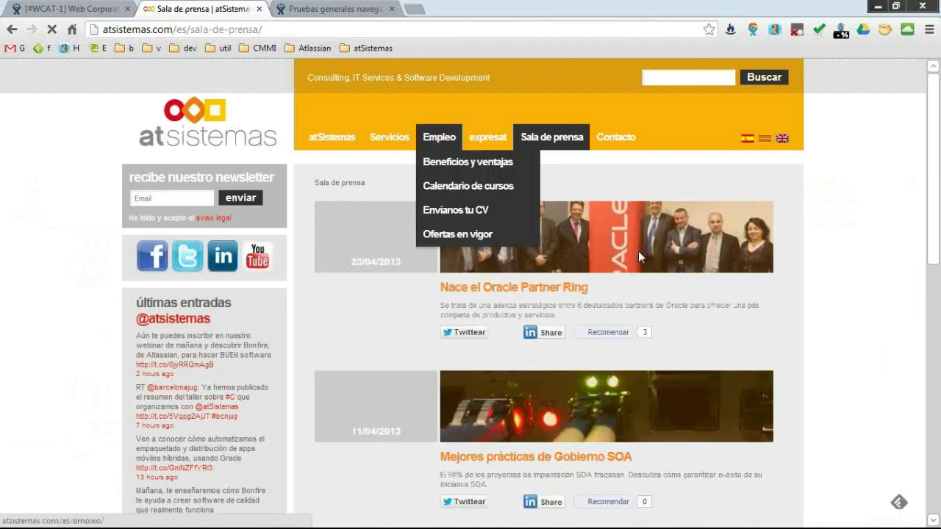
scroll(638, 251, down, 3)
scroll(626, 278, down, 5)
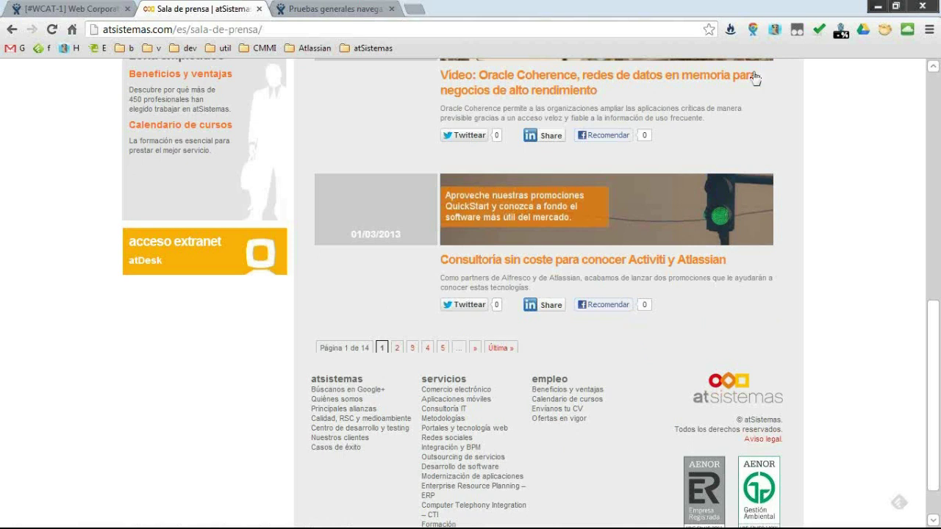
click(728, 30)
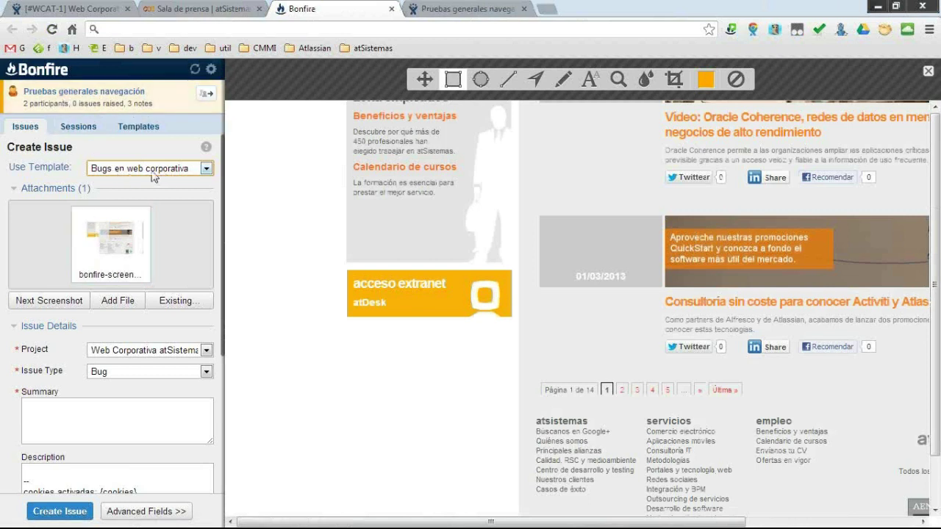
Box the pagination bar with a rectangle and add the caption 'Las cajas no cierran !!'.
mouse_move(519, 359)
mouse_down()
mouse_move(735, 409)
mouse_move(781, 408)
mouse_up()
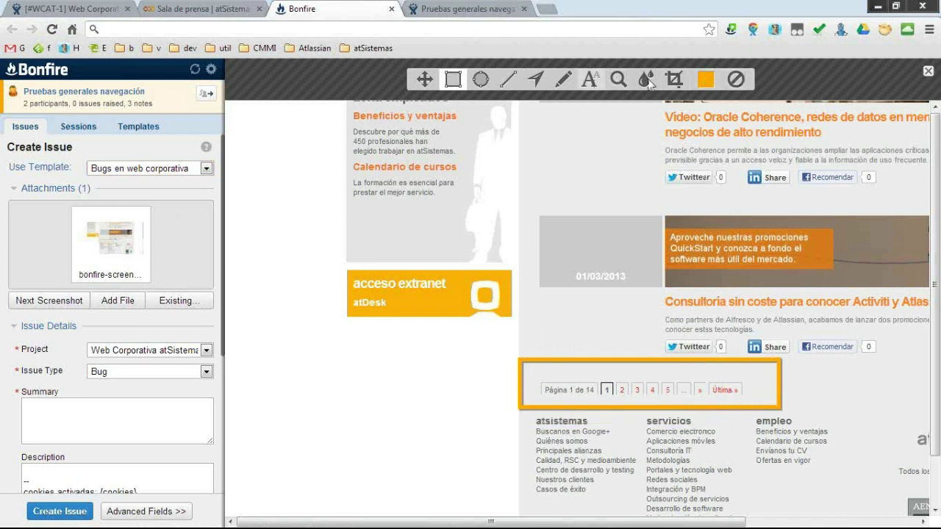
click(590, 81)
click(276, 375)
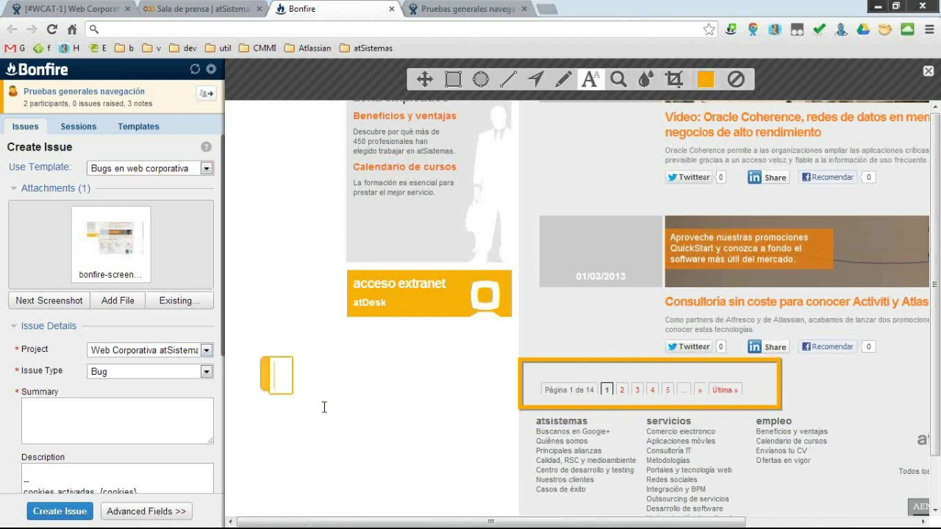
text(Las ca)
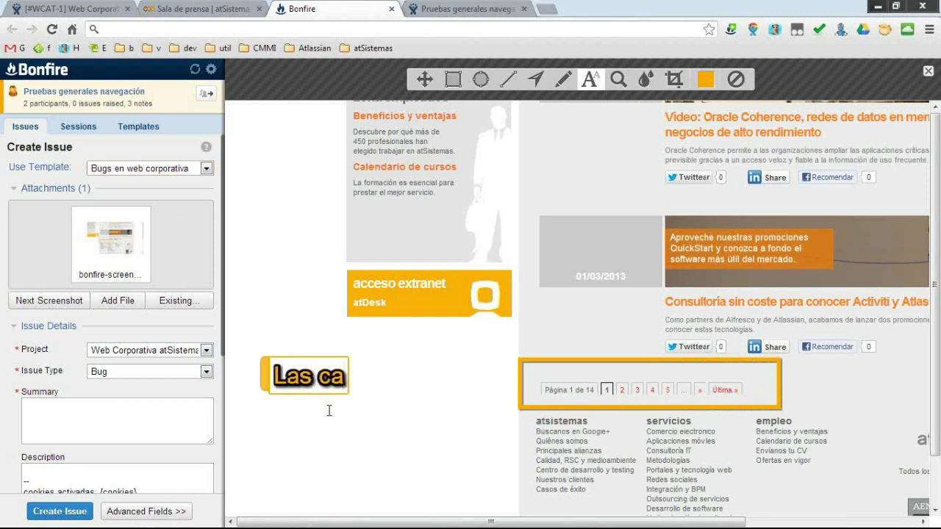
text(jas no cierrab)
key(BackSpace)
text(n !!)
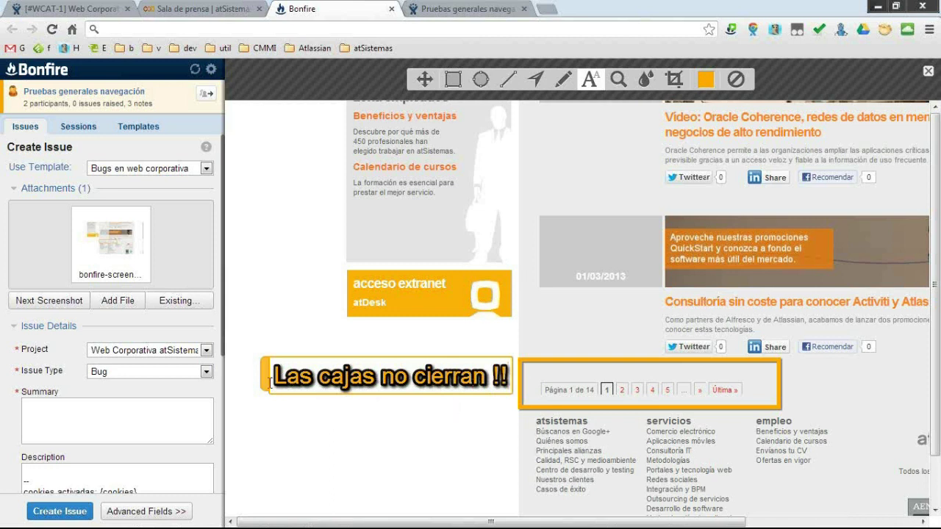
click(370, 390)
Move the caption down beside the footer and draw an arrow from it to page 1.
click(269, 371)
drag(263, 368, 263, 457)
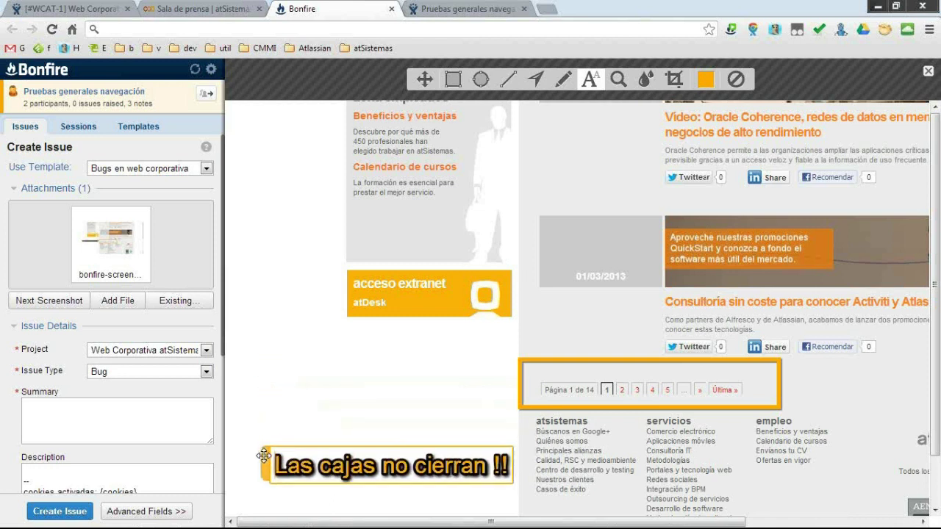
click(536, 79)
mouse_move(489, 454)
mouse_down()
mouse_move(557, 410)
mouse_move(609, 397)
mouse_up()
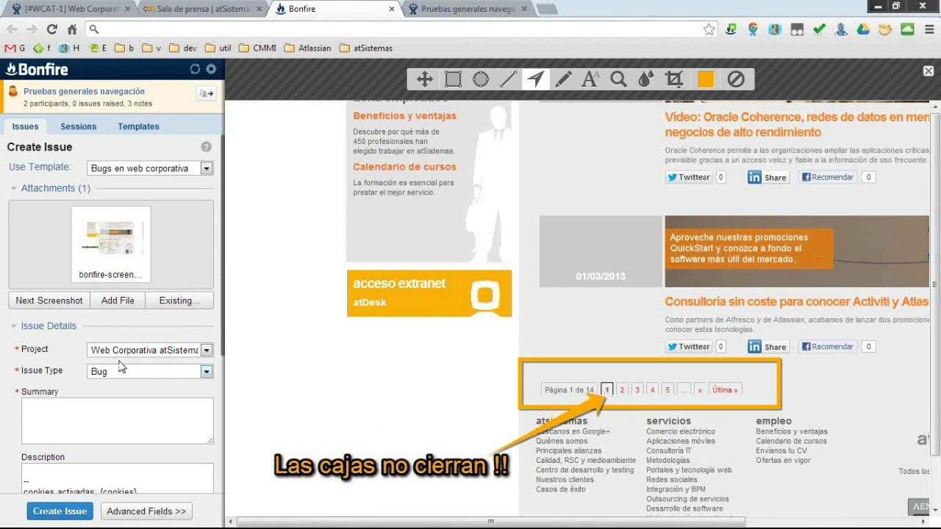
click(137, 172)
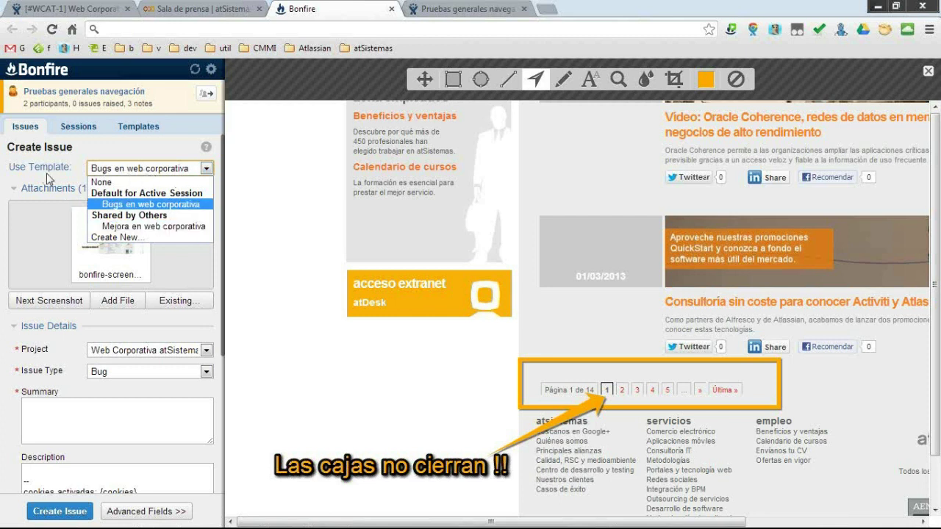
Keep the Bugs en web corporativa template and enter the summary 'Las cajas de la paginación no cierran correctamente en noticias'.
click(46, 172)
scroll(90, 331, down, 1)
click(91, 345)
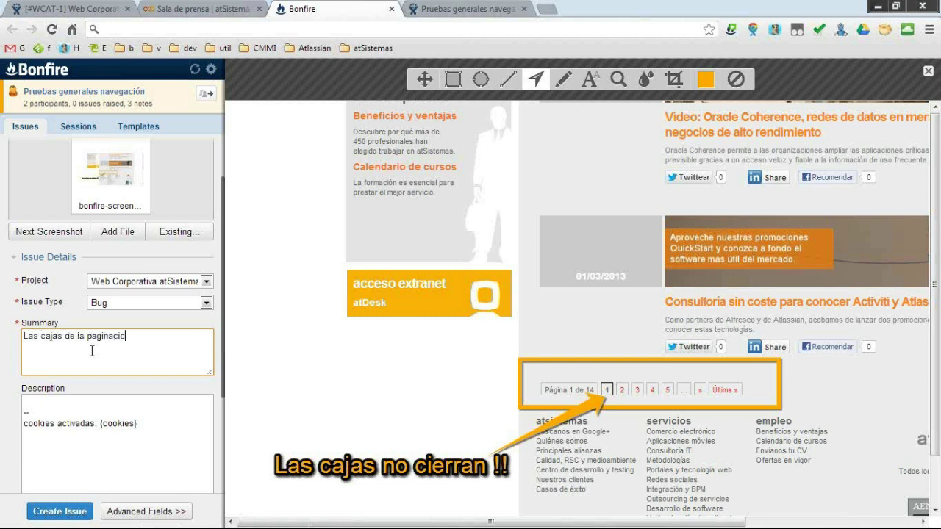
text(n no cierran correctamente en noticias)
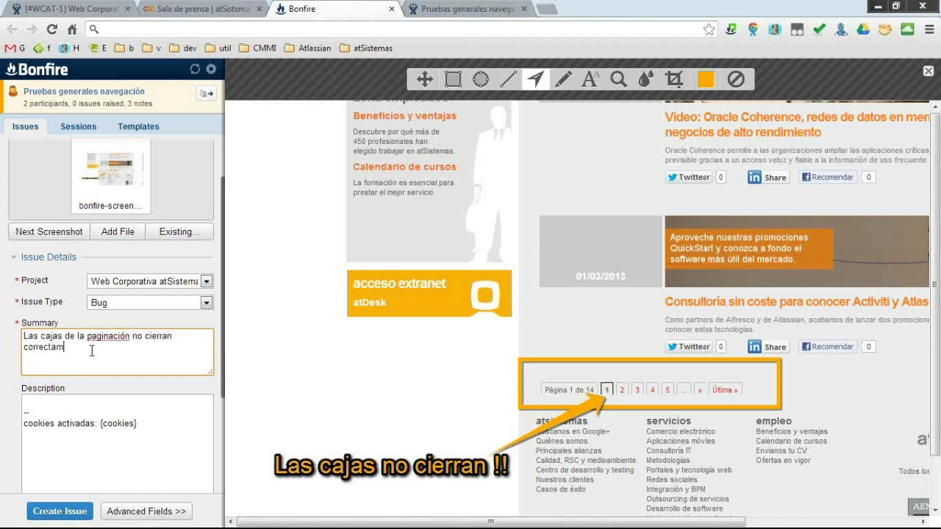
click(77, 392)
key(Return)
key(Return)
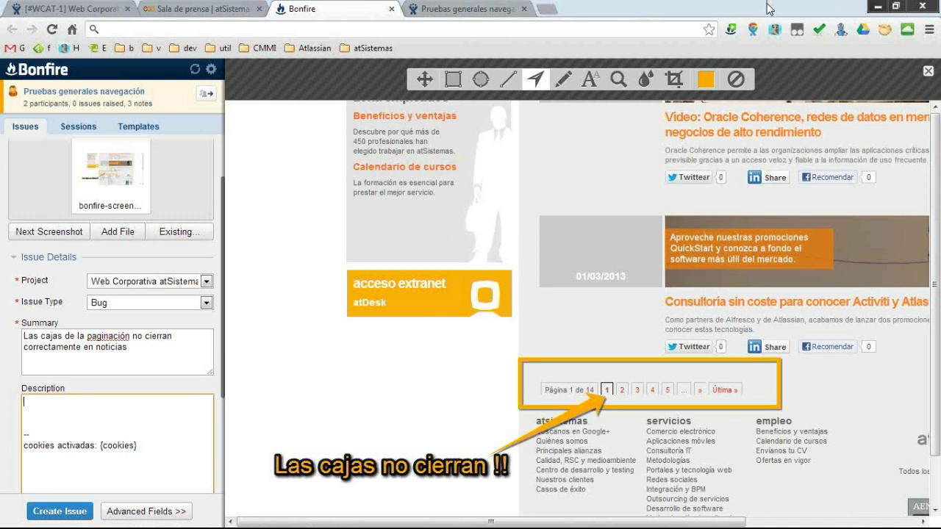
Discard the current annotated Bonfire capture and return to the Sala de prensa page.
click(933, 119)
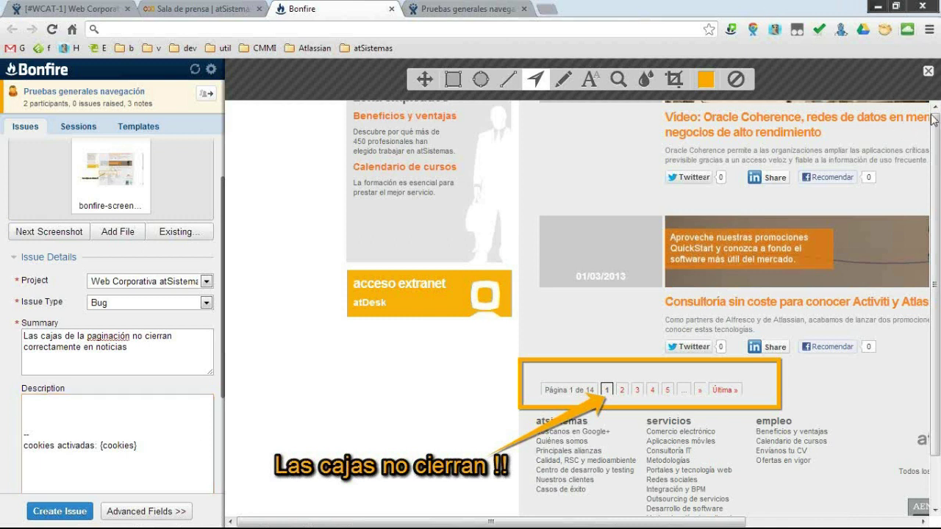
click(929, 72)
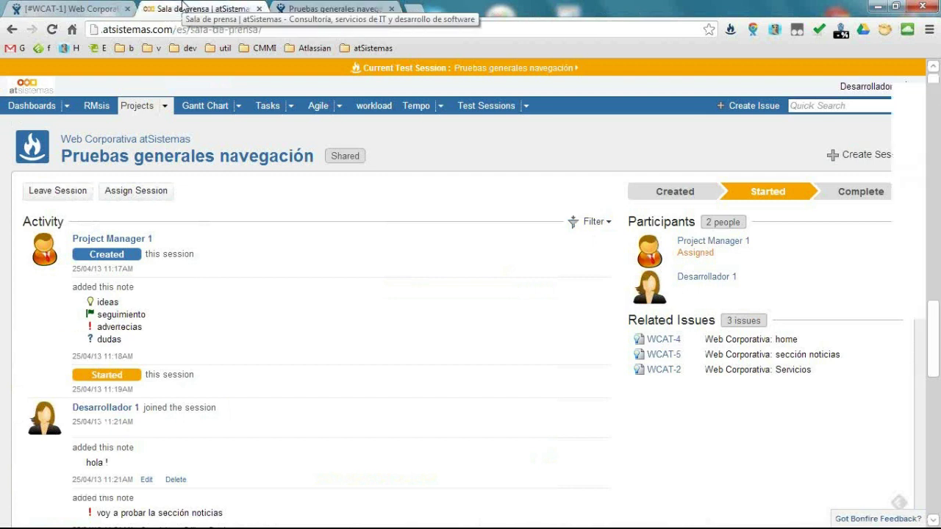
click(199, 9)
Select 'Como partners de Alfresco y de Atlassian' and start a new Bonfire capture.
drag(449, 278, 601, 277)
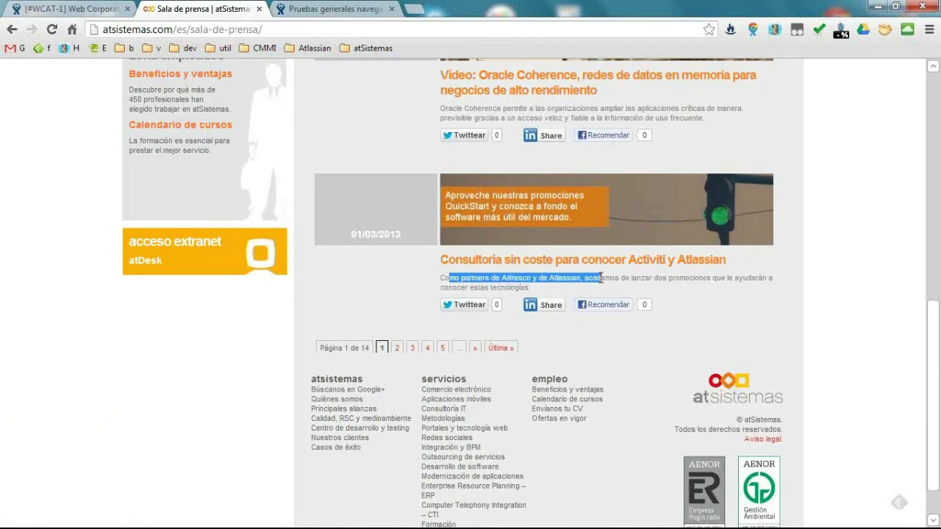
drag(439, 279, 581, 281)
click(728, 30)
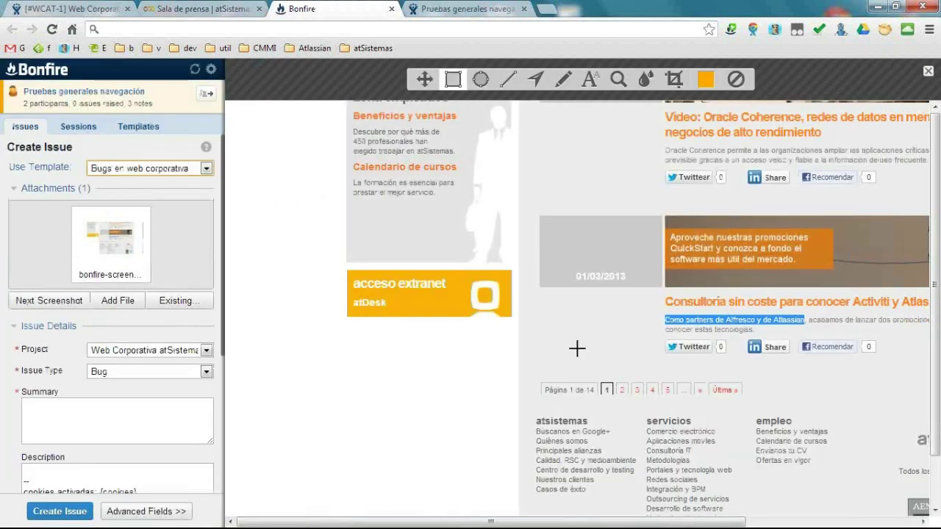
Box the pagination row, caption it 'Las cajas no cierran !!', and arrow to page 1.
mouse_move(563, 360)
mouse_down()
mouse_move(632, 397)
mouse_move(747, 402)
mouse_up()
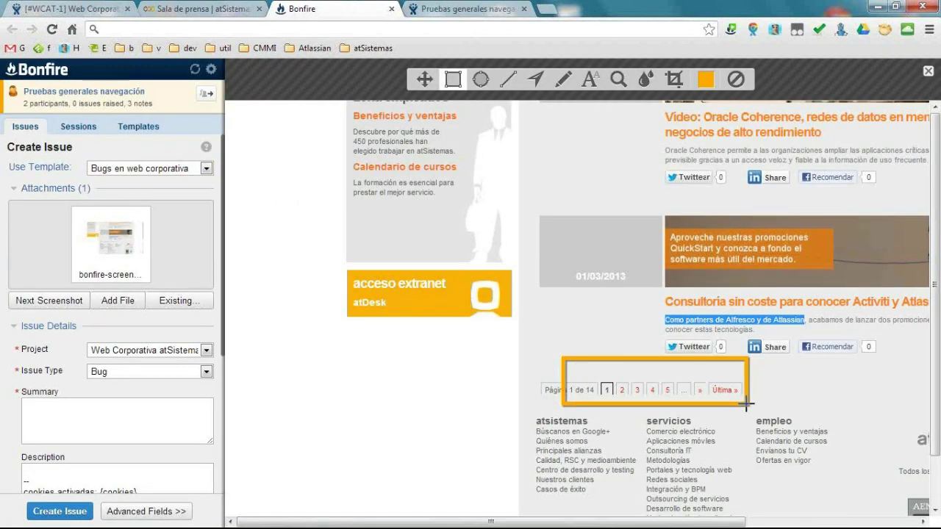
click(588, 78)
click(310, 382)
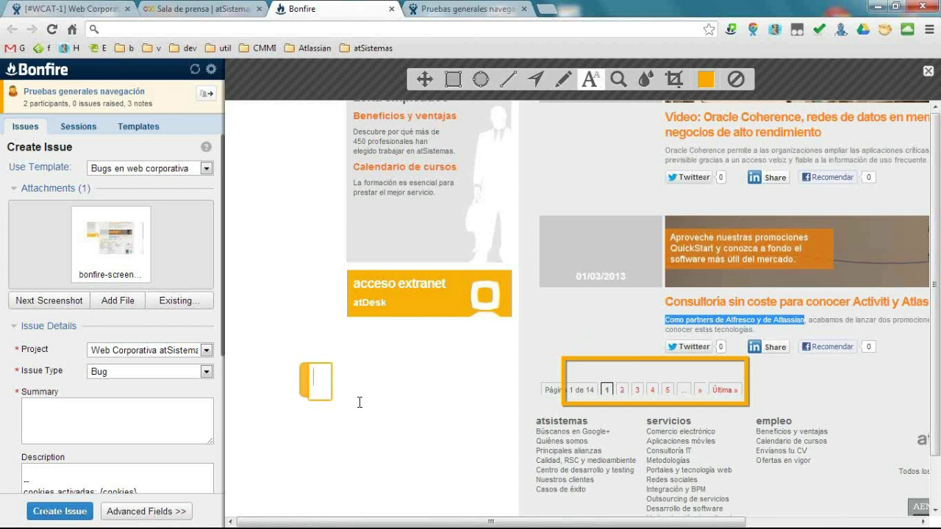
text(Las cajas no)
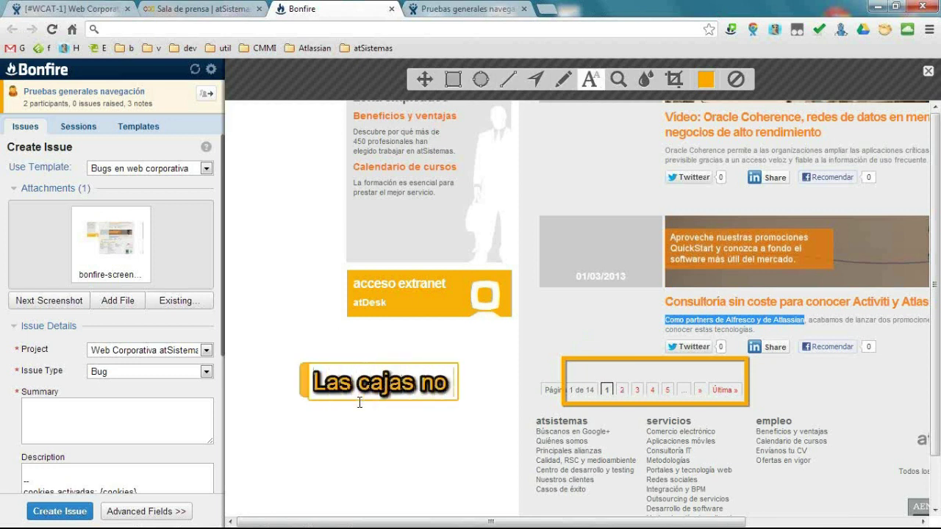
text( cierran !!)
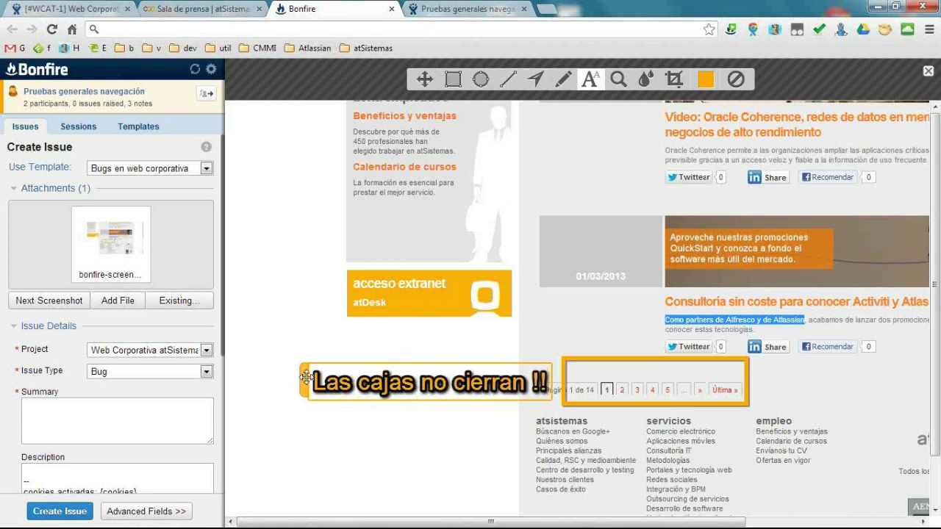
click(305, 439)
click(536, 78)
mouse_move(524, 455)
mouse_down()
mouse_move(603, 384)
mouse_move(609, 393)
mouse_up()
Type the issue summary 'Las cajas no cierran correctamente'.
click(80, 415)
text(LA cs ca)
key(BackSpace)
text(as caj)
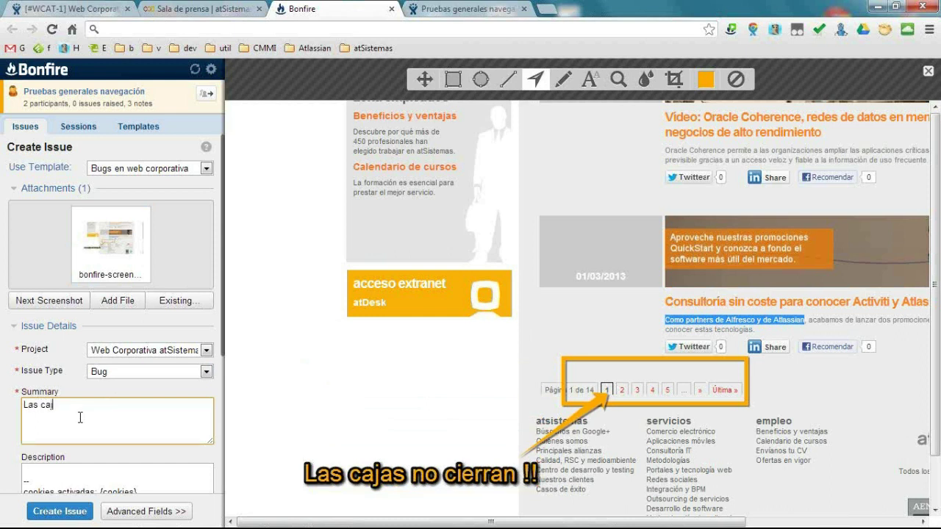
text(as no cierran correctamente)
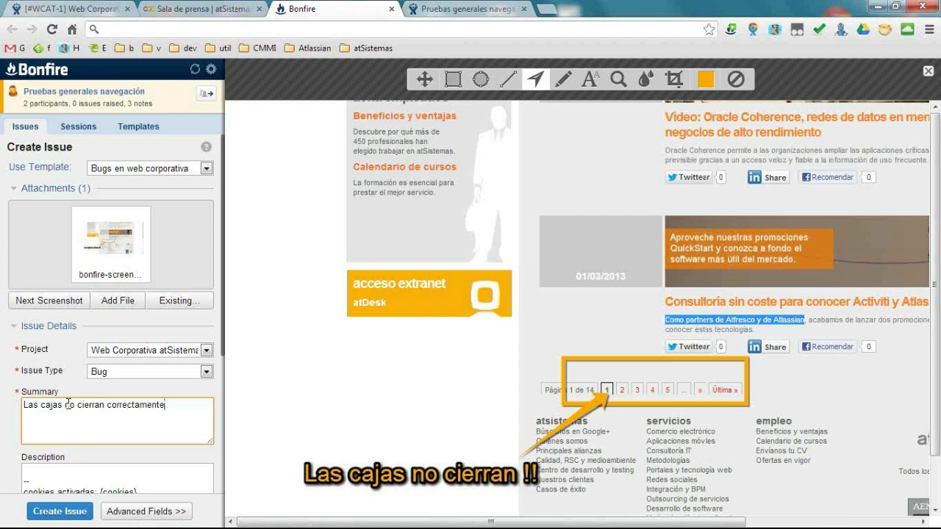
Insert 'de la paginación' into the summary and begin the description about the news section.
click(67, 406)
text(de la paginación)
click(53, 465)
text(En la )
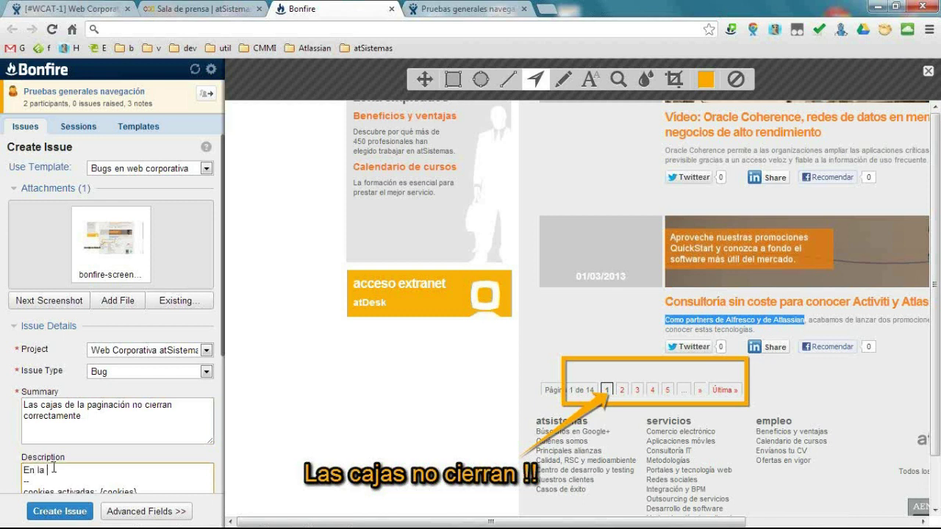
text(sección n itticias)
key(Return)
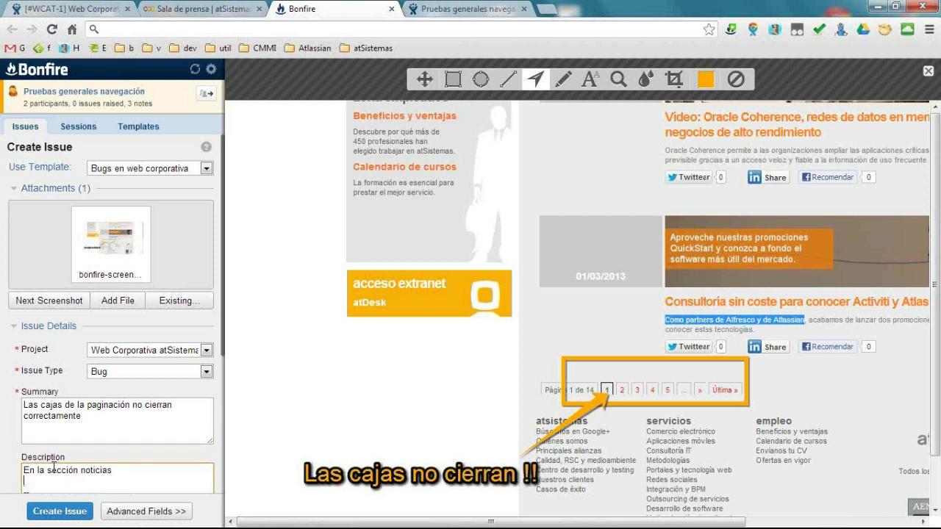
Add 'Texto seleccionado: {selected_text}' to the description and create the issue.
scroll(54, 467, down, 3)
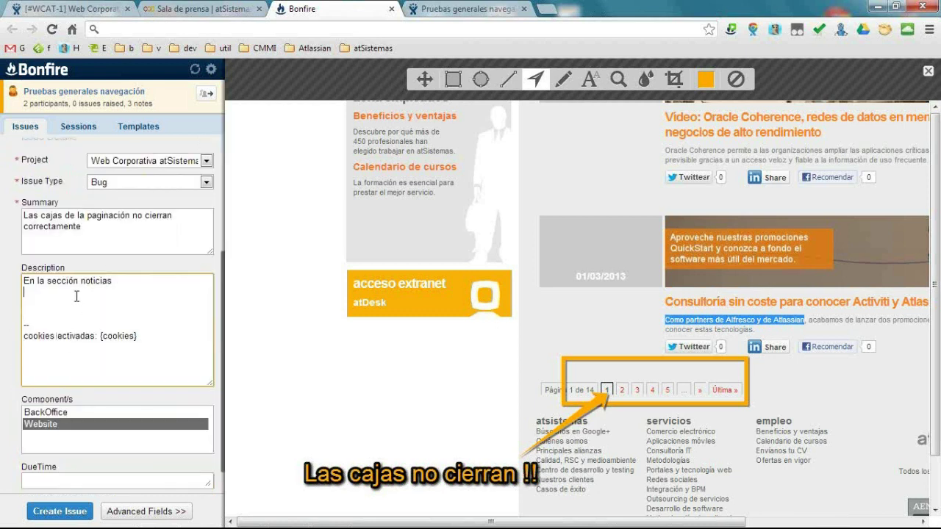
text(Tes)
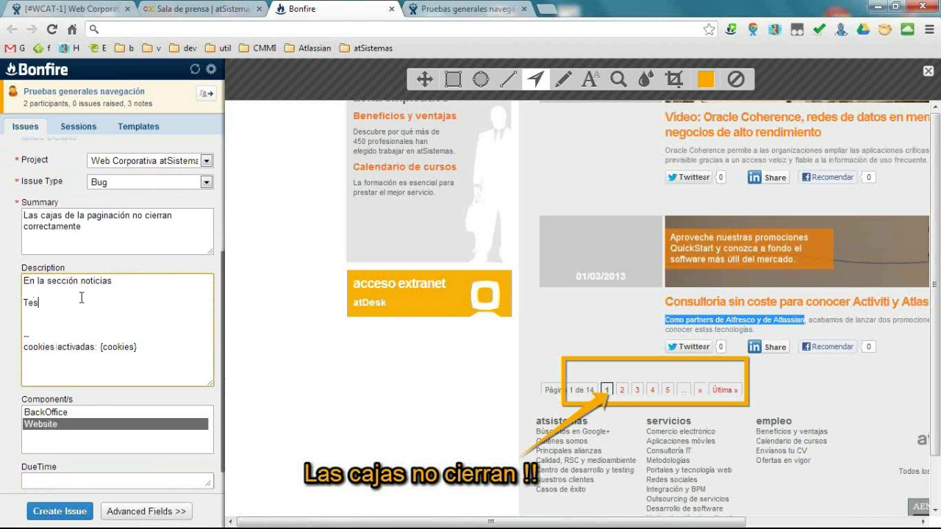
text(to seleccionado)
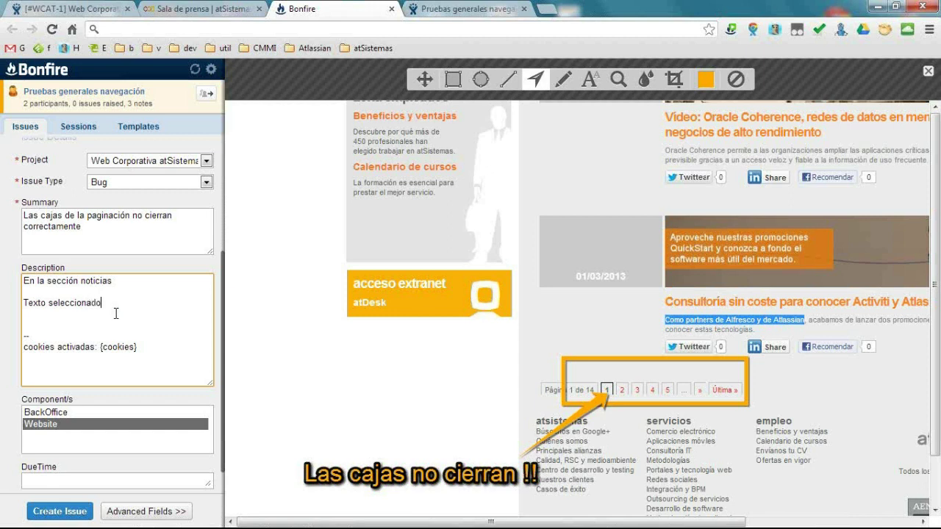
text(selected_text})
click(135, 281)
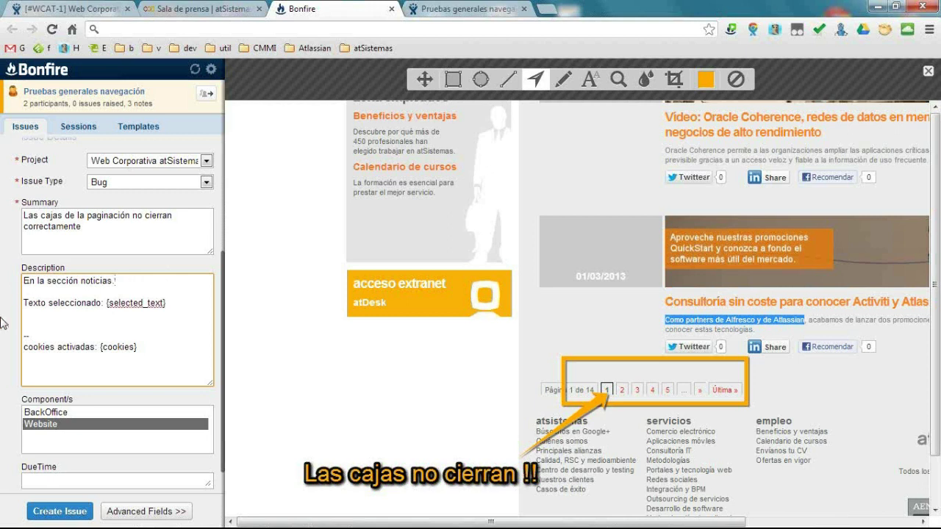
scroll(74, 368, down, 1)
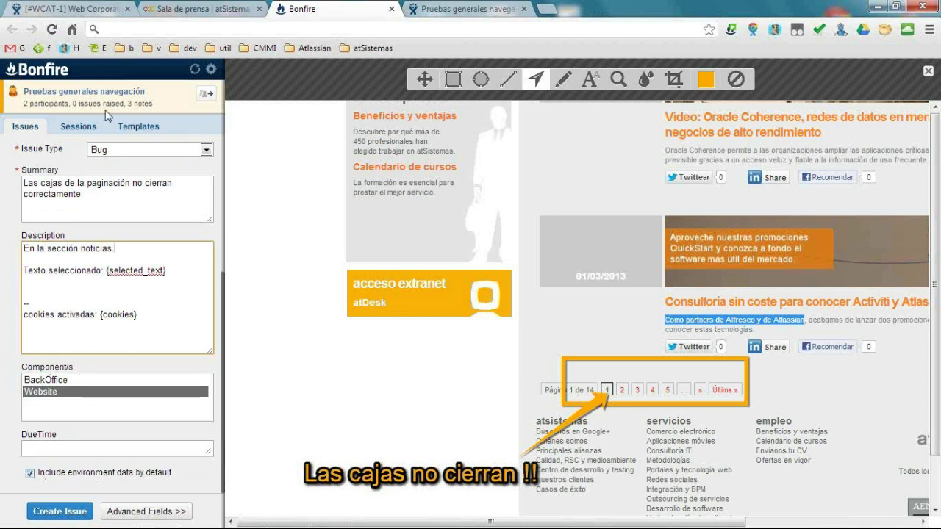
click(57, 511)
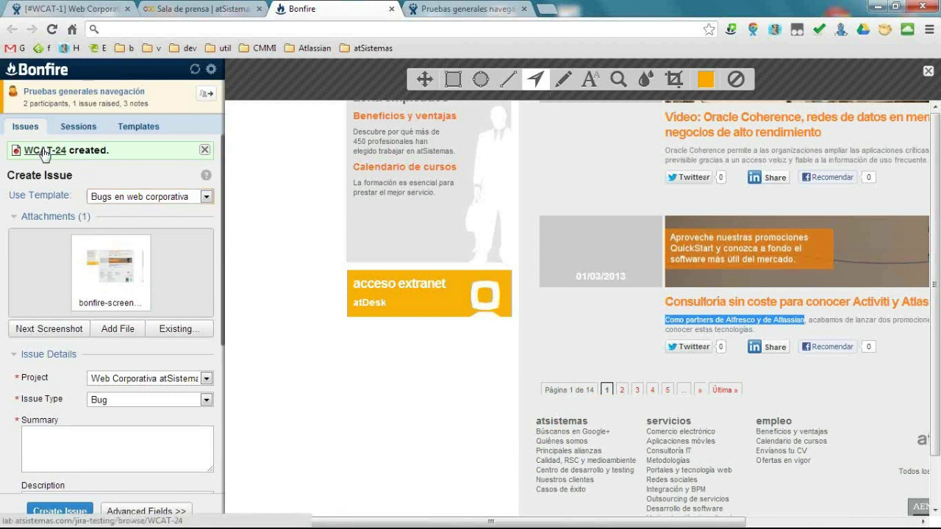
Open WCAT-24 in JIRA and inspect its description without changing it.
click(44, 151)
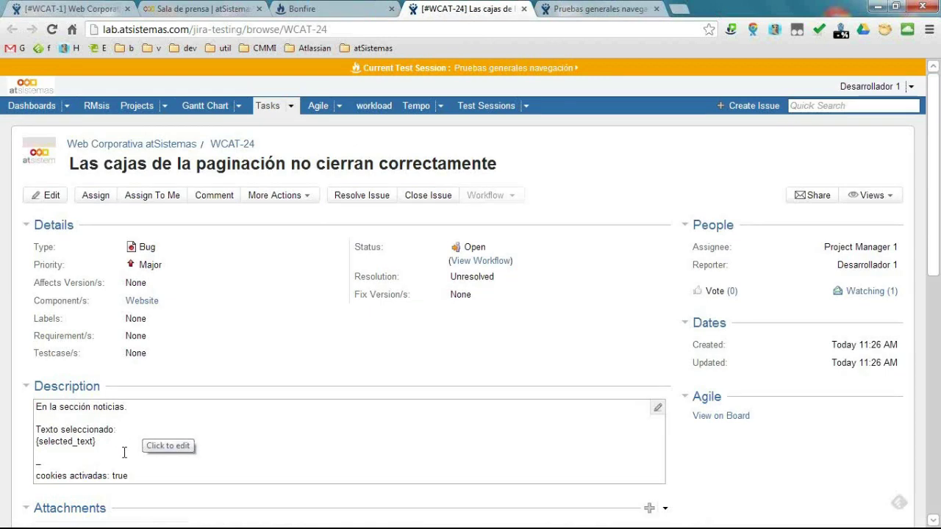
click(88, 478)
click(29, 487)
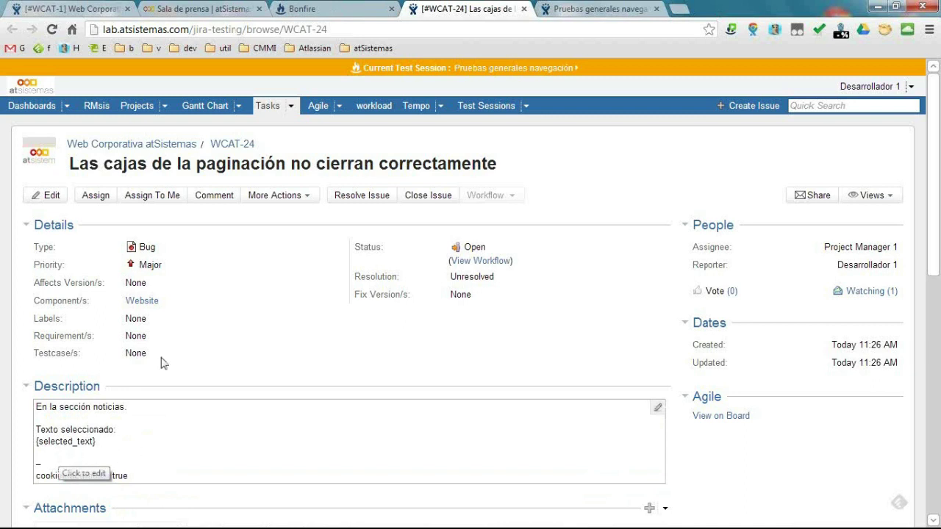
In Bonfire Templates, list my own variables (url, cookies, useragent, title) and begin a new variable.
click(312, 7)
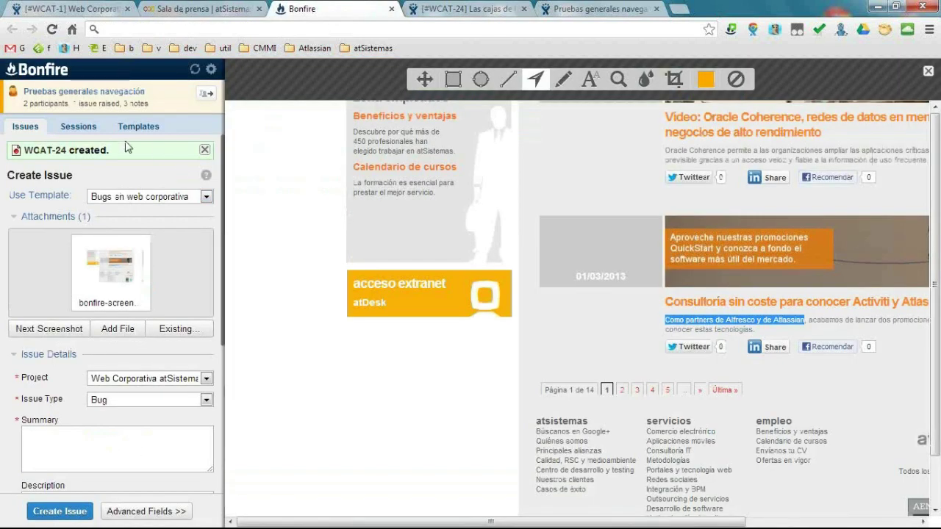
click(139, 129)
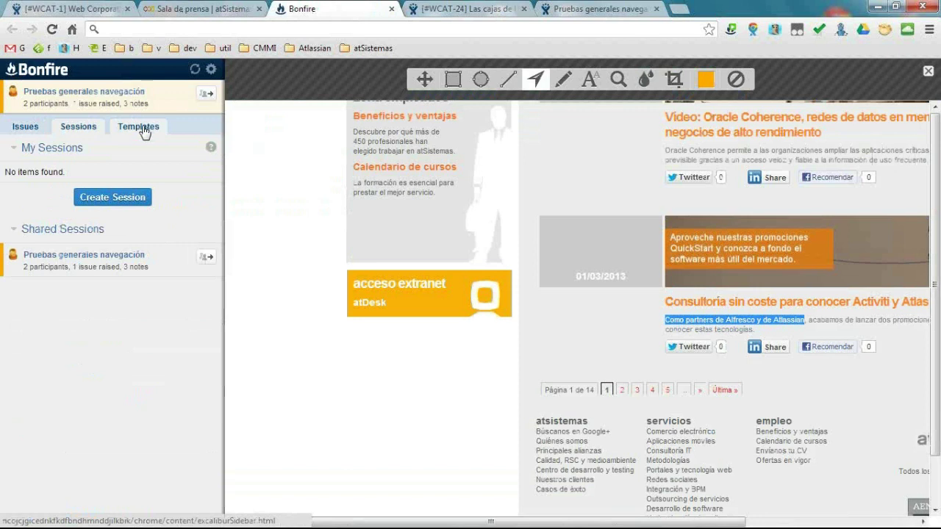
click(137, 276)
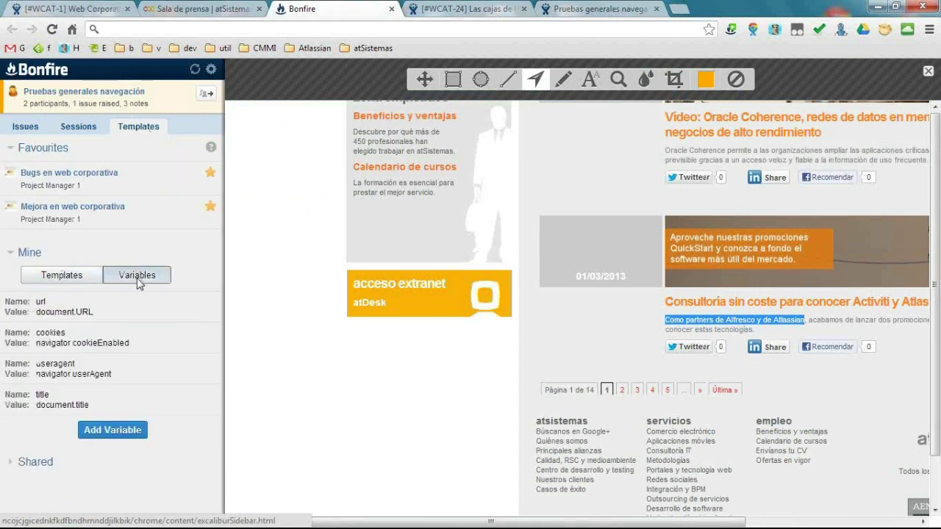
mouse_move(74, 309)
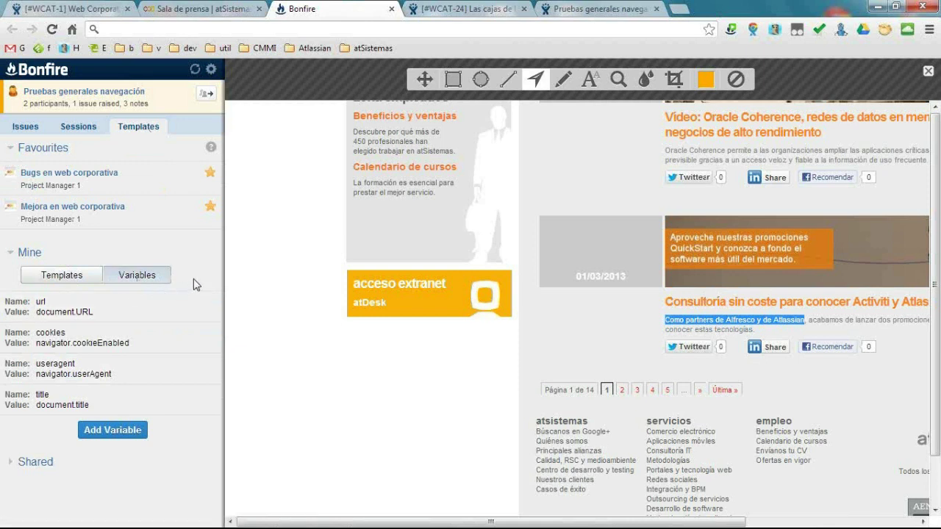
click(76, 277)
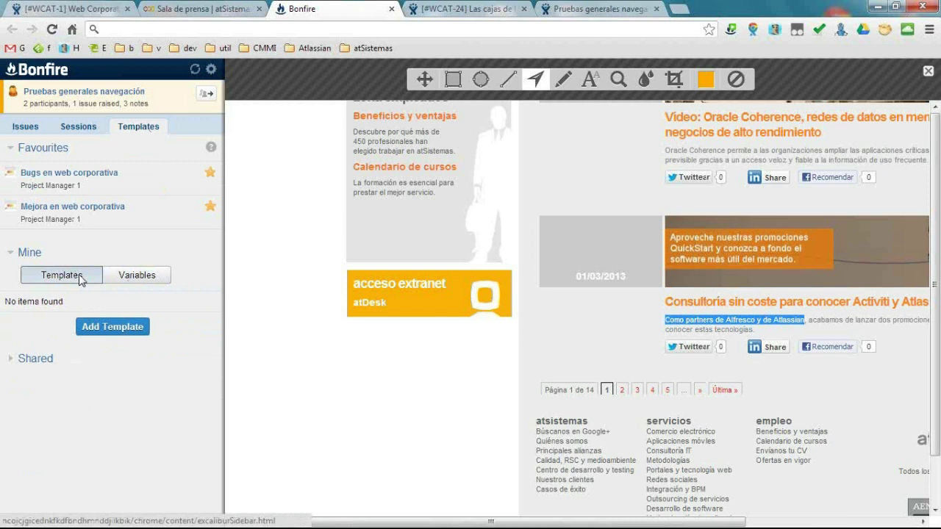
click(155, 279)
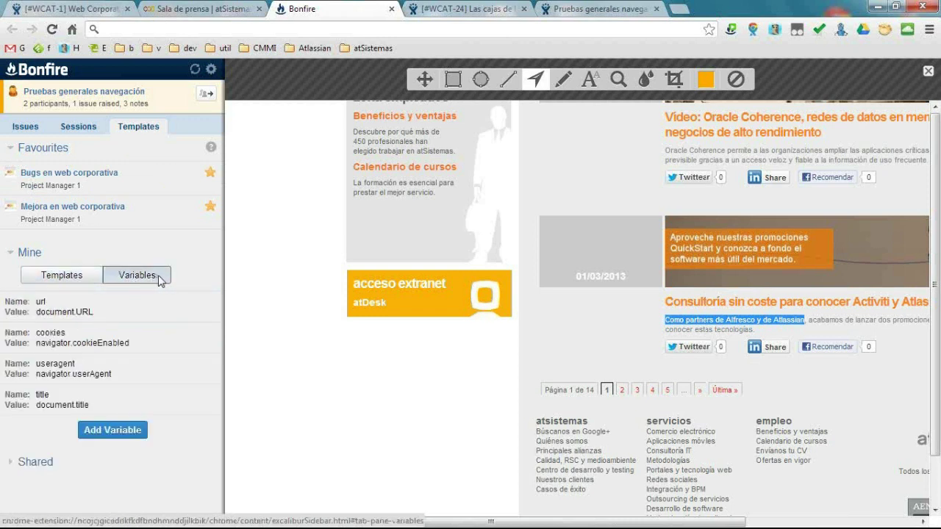
click(125, 430)
Create variable selected_text with selector window.getSelection().toString().
text(sel)
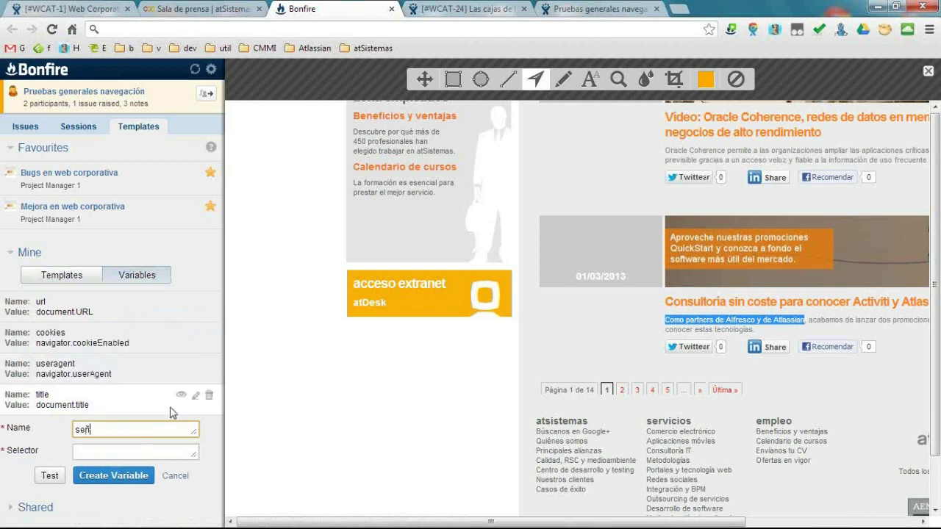
text(ected_text)
key(Tab)
text(window.)
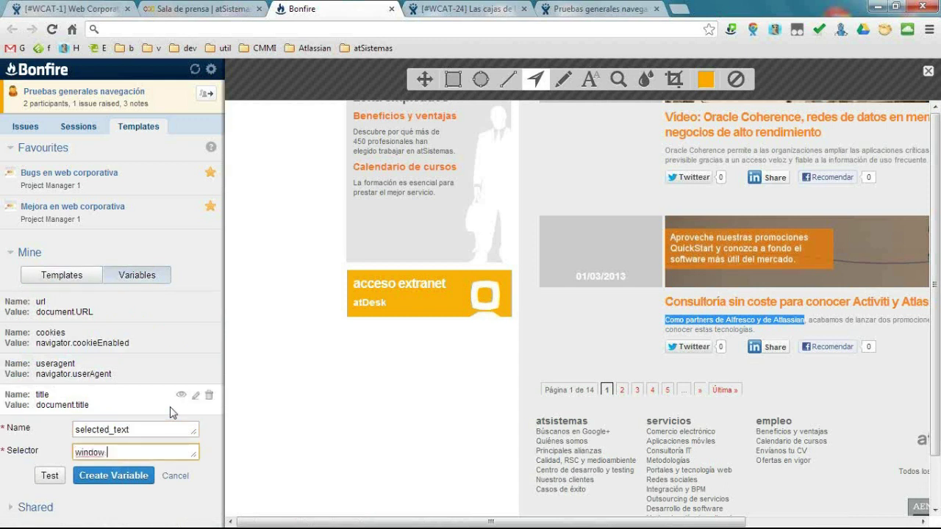
text(s)
key(BackSpace)
text(getSelection())
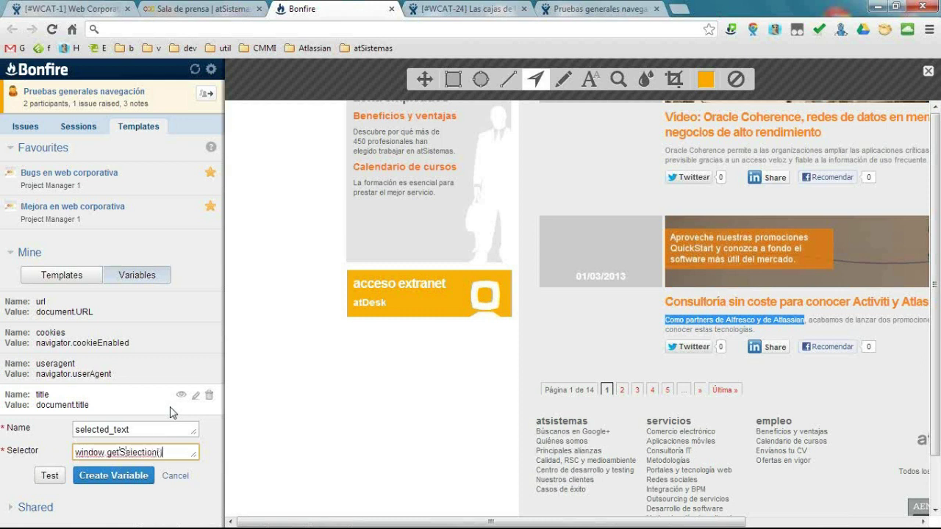
text(.toString())
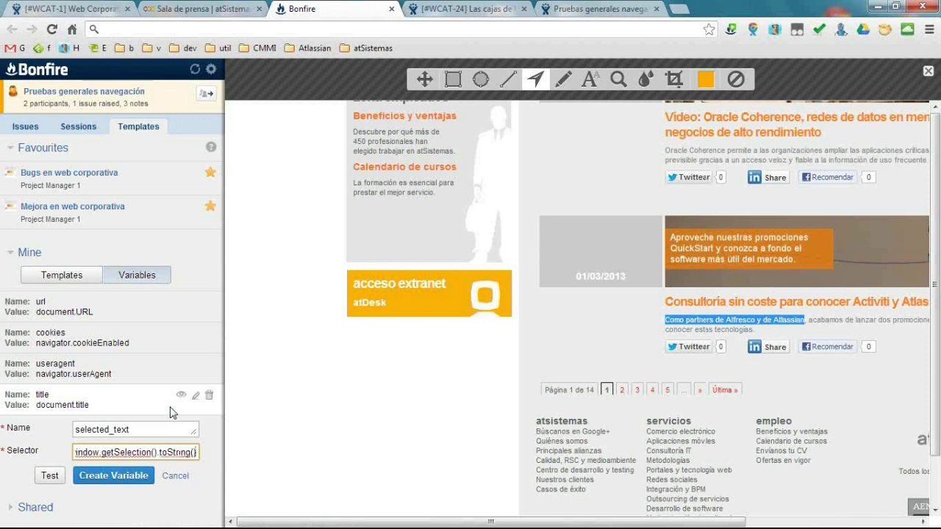
click(106, 480)
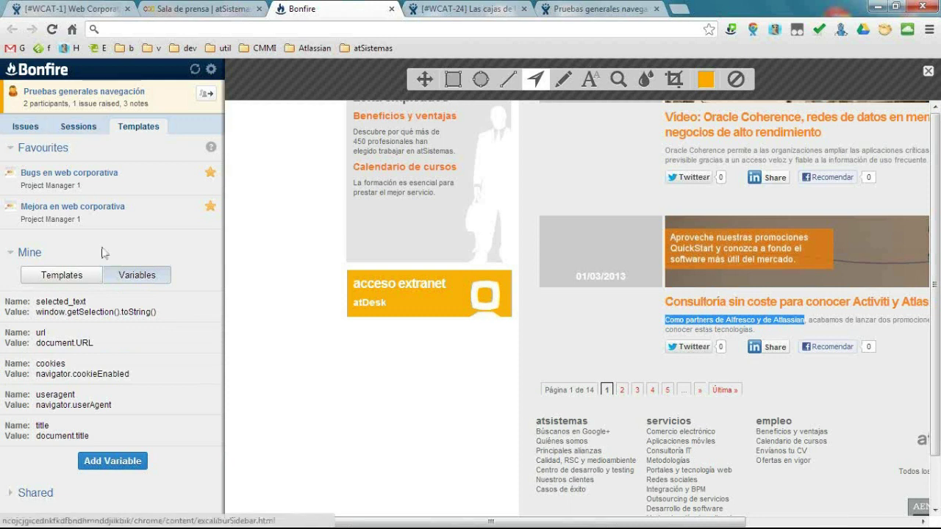
Start a new issue with summary 'prueba texto'.
click(25, 126)
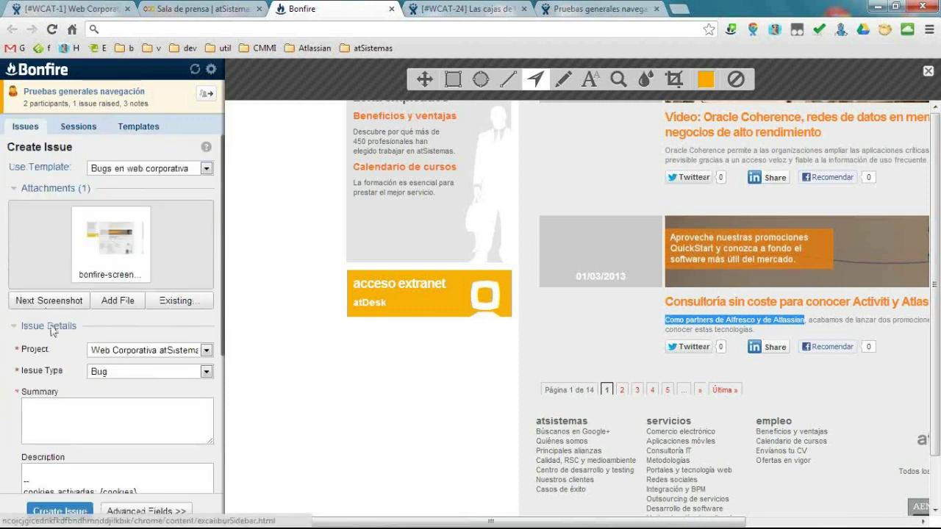
click(96, 414)
text(prueba)
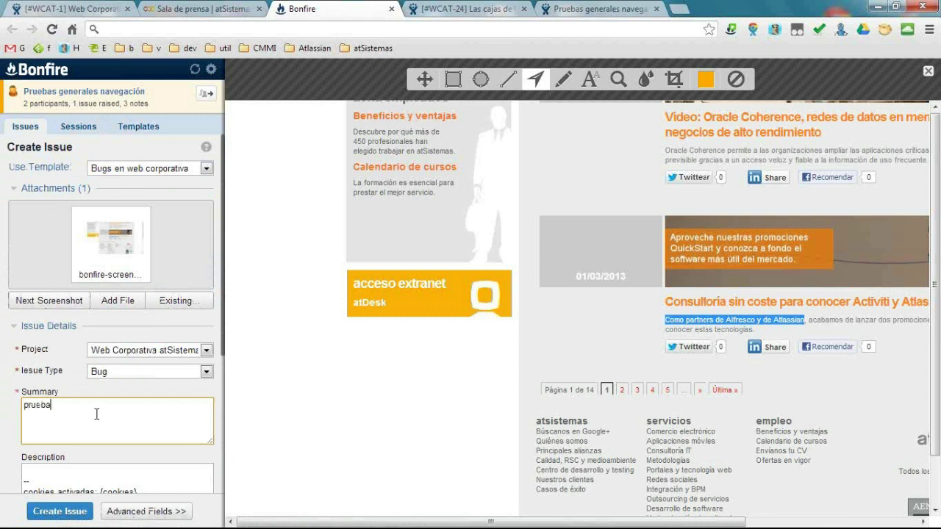
text( texto)
scroll(136, 461, down, 2)
Write description 'texto seleccionado: {selected_text}' and create the issue.
click(45, 335)
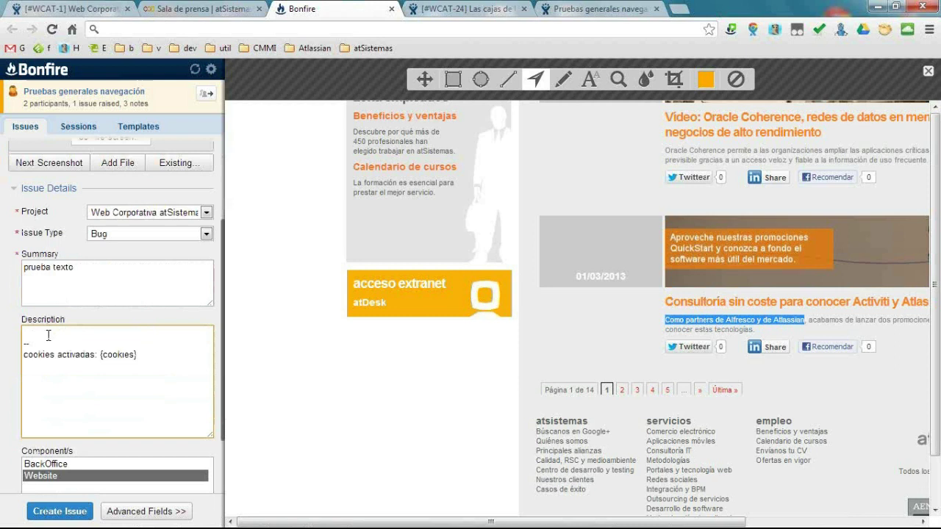
text(texto f)
key(BackSpace)
key(BackSpace)
key(BackSpace)
key(BackSpace)
key(BackSpace)
text(xte)
text(o seleccionado)
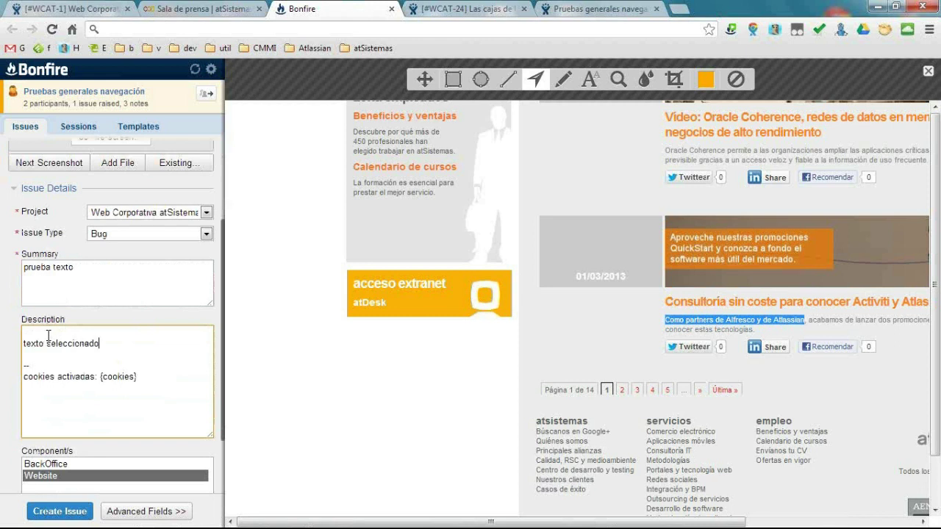
text(: {selected_text})
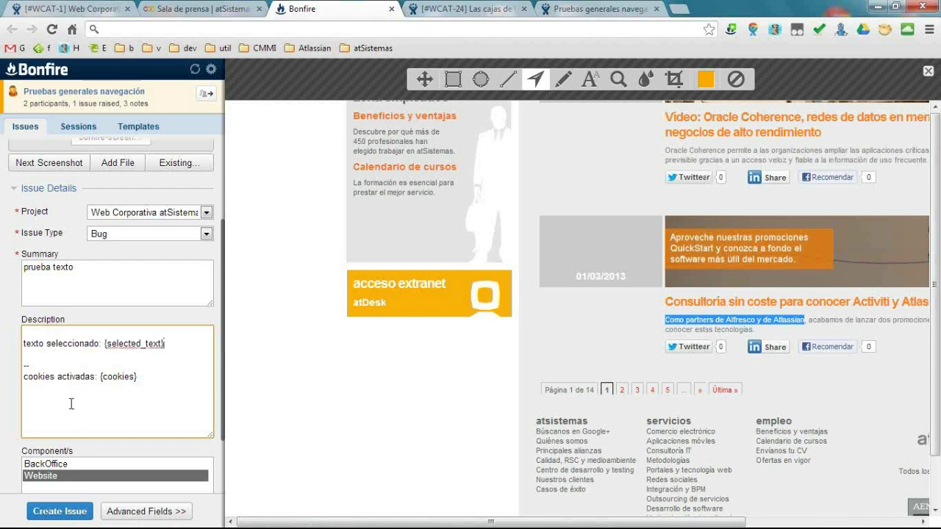
scroll(66, 416, down, 2)
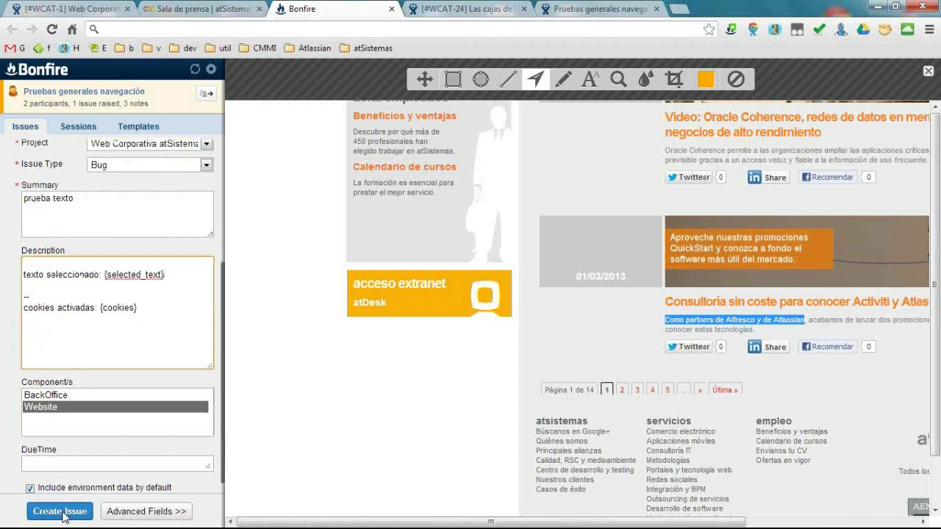
click(65, 512)
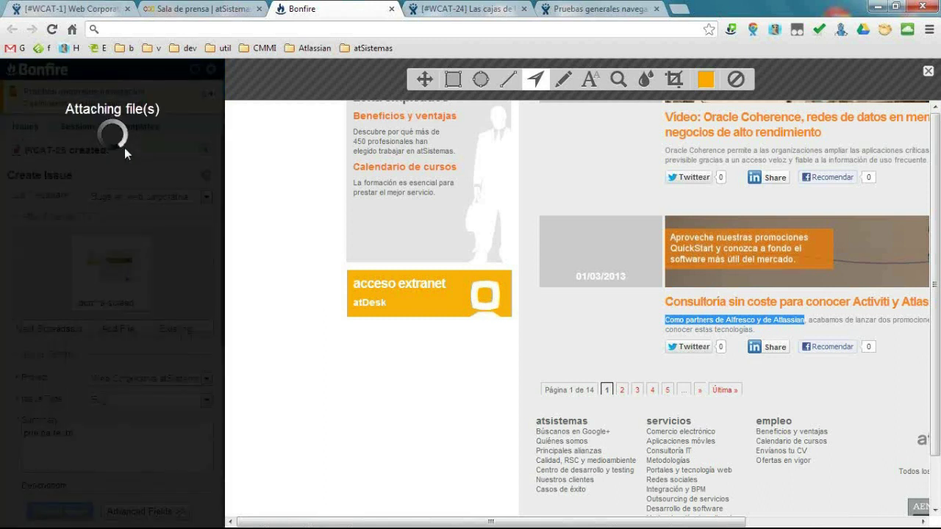
Open issue WCAT-25 showing the captured text, then go to the current test session.
click(43, 152)
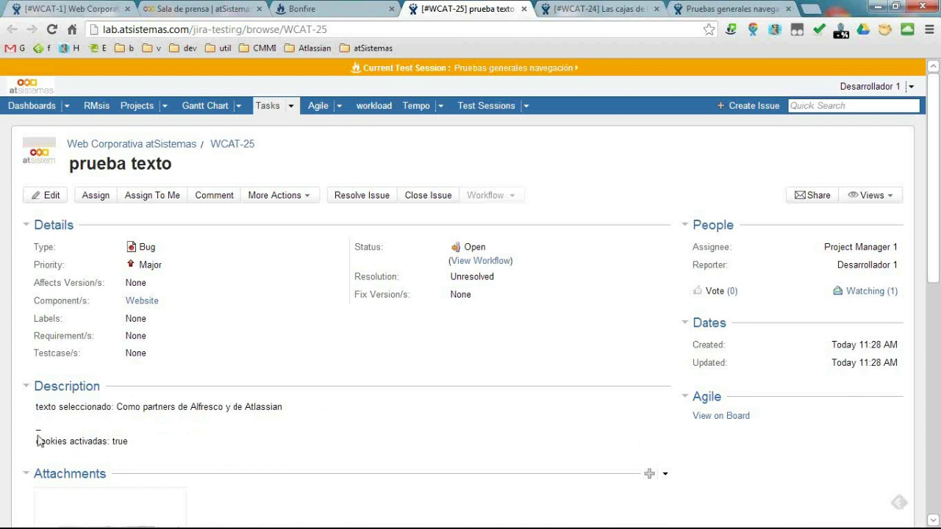
click(494, 70)
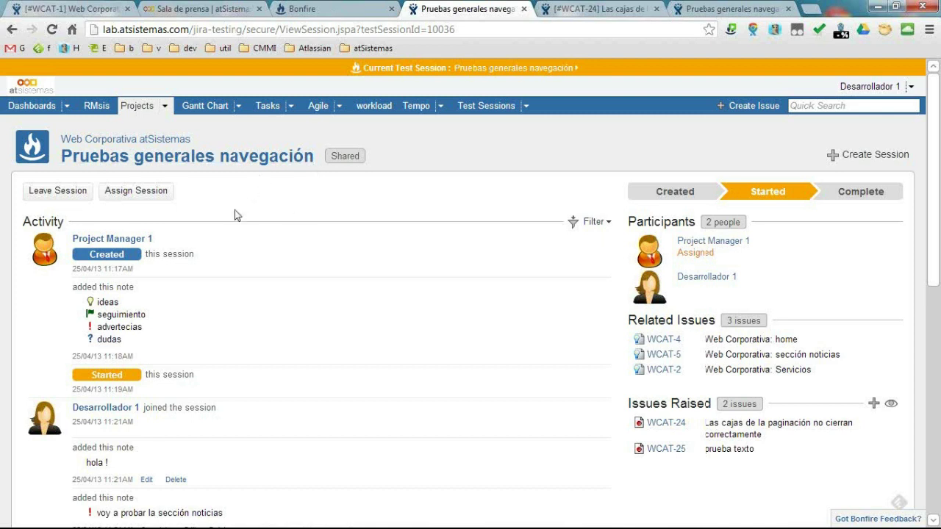
Scroll through the Pruebas generales navegación session, reviewing raised issues WCAT-24 and WCAT-25.
scroll(236, 216, down, 1)
scroll(235, 219, down, 3)
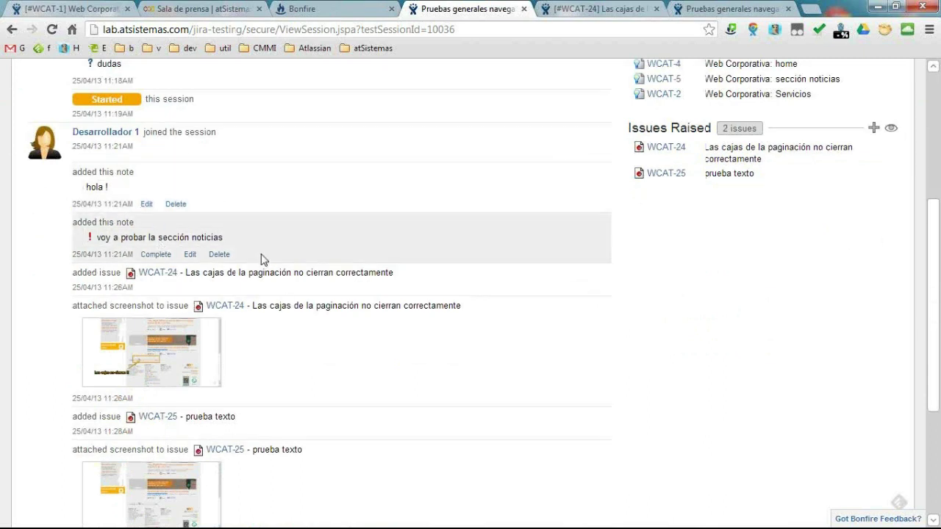
scroll(263, 261, down, 1)
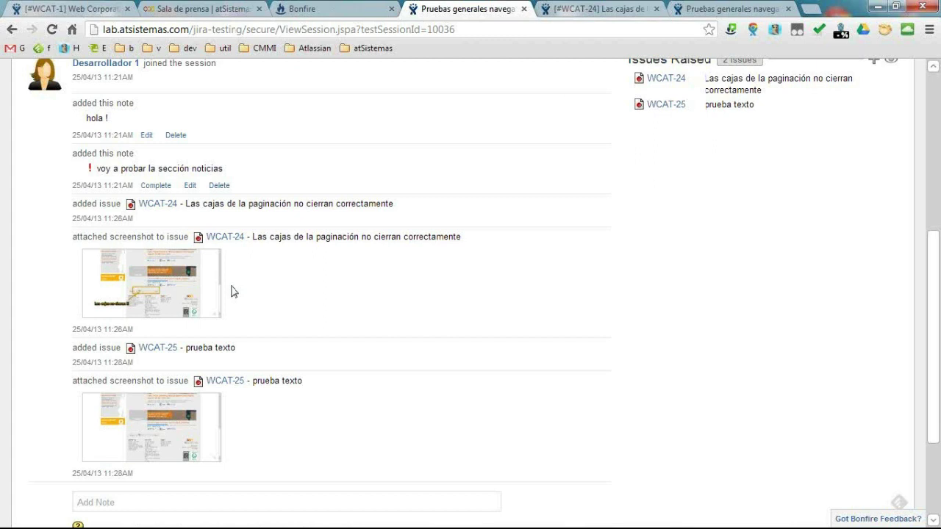
scroll(231, 292, down, 1)
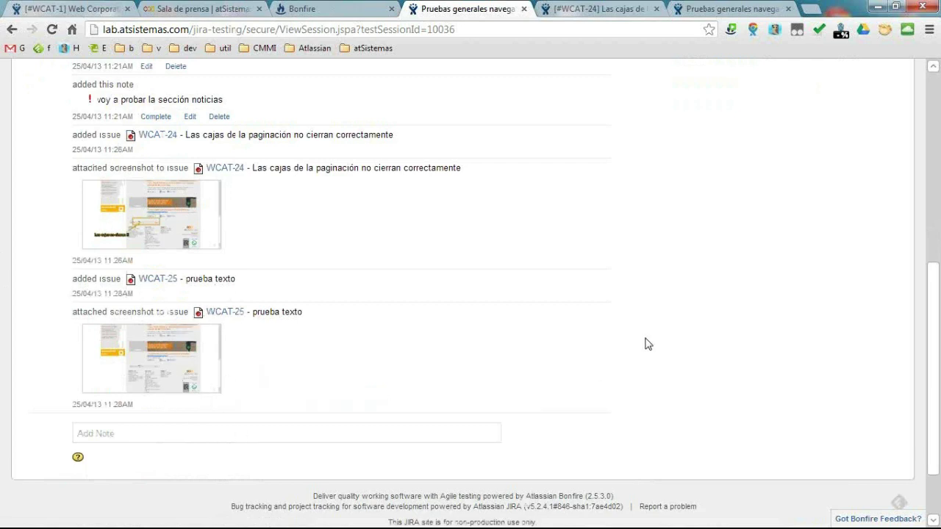
scroll(647, 344, up, 3)
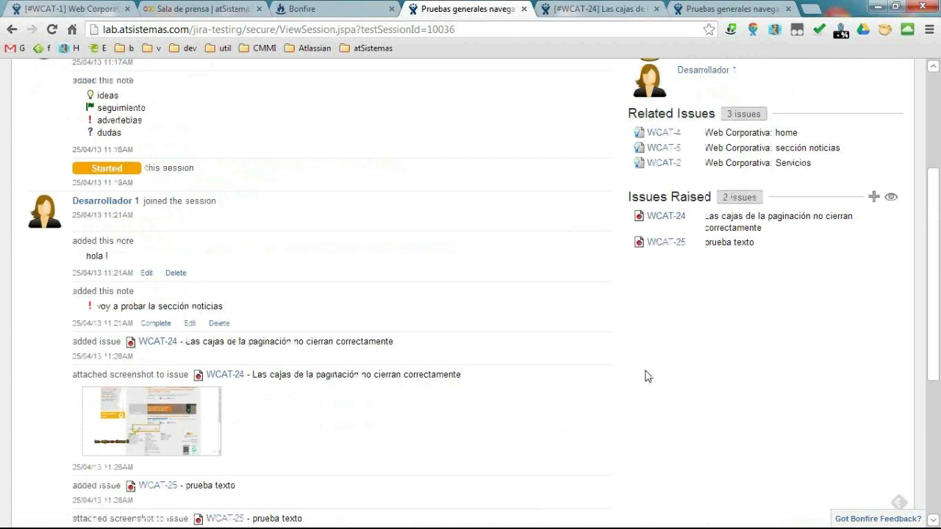
scroll(647, 377, up, 2)
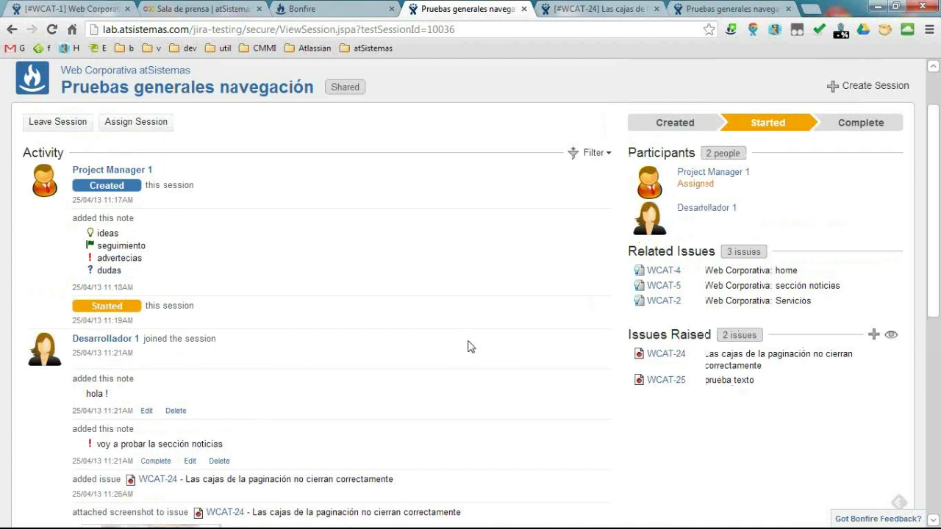
scroll(855, 135, up, 2)
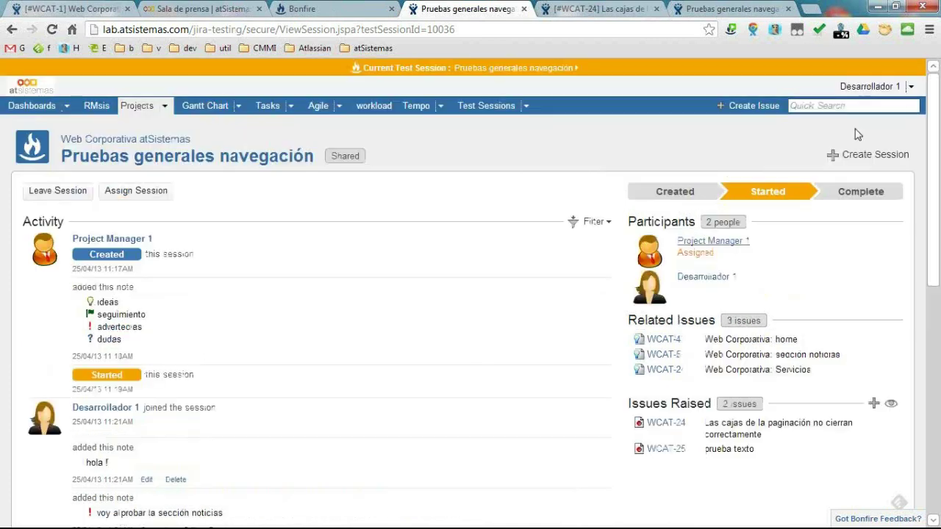
Log out and back into JIRA, open Pruebas generales navegación, and begin completing the session.
click(913, 87)
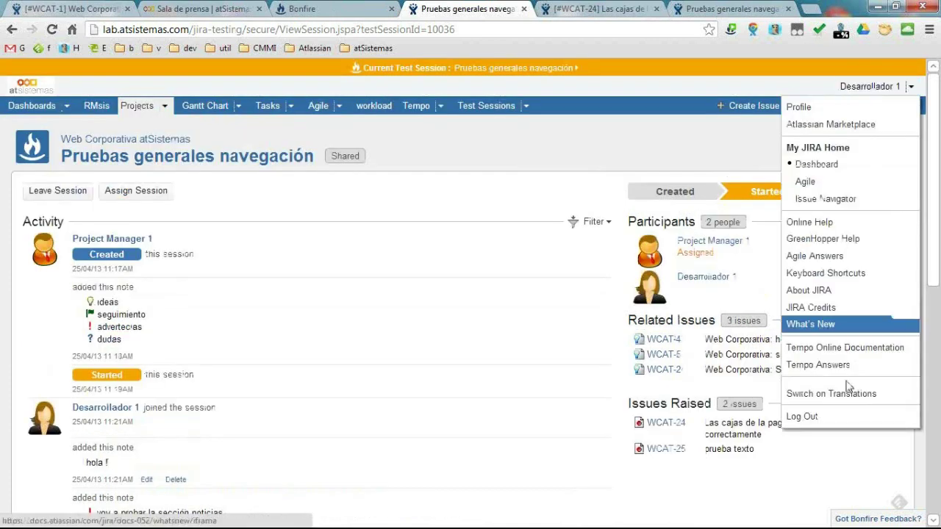
click(811, 419)
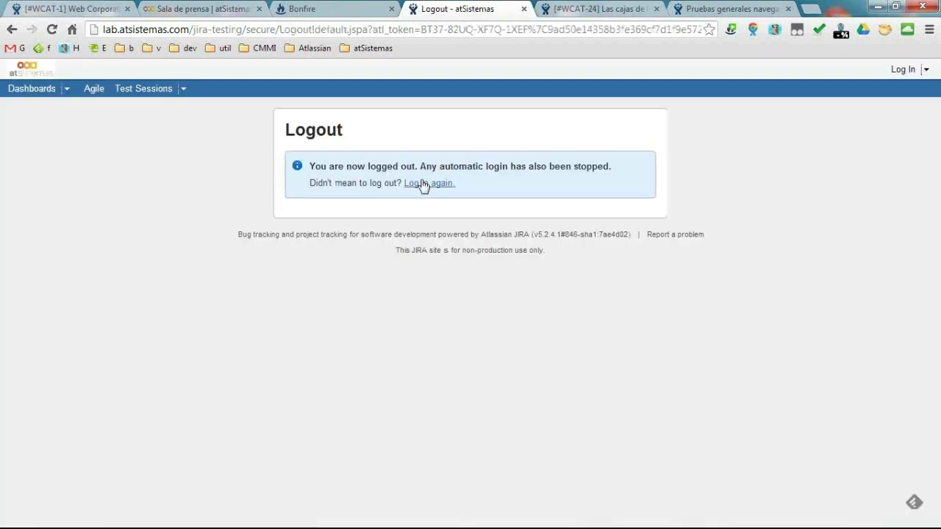
click(429, 183)
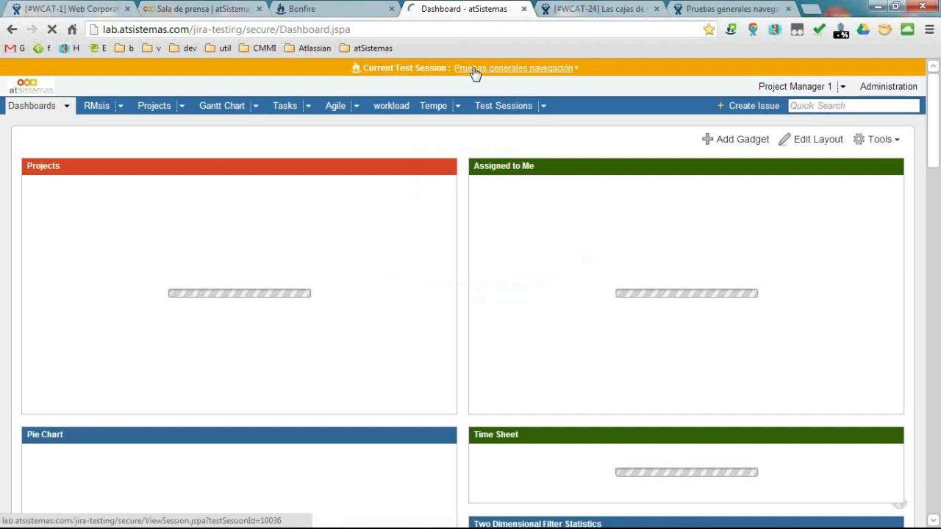
click(474, 71)
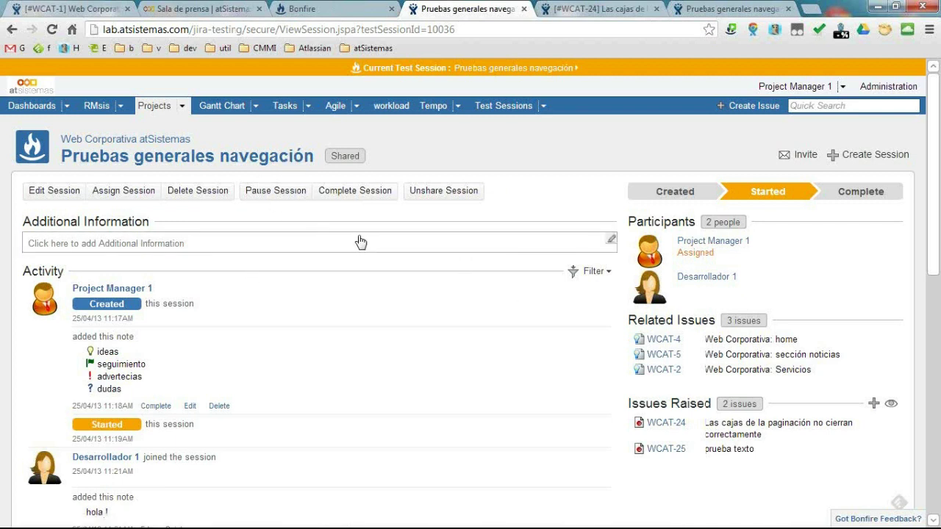
click(365, 190)
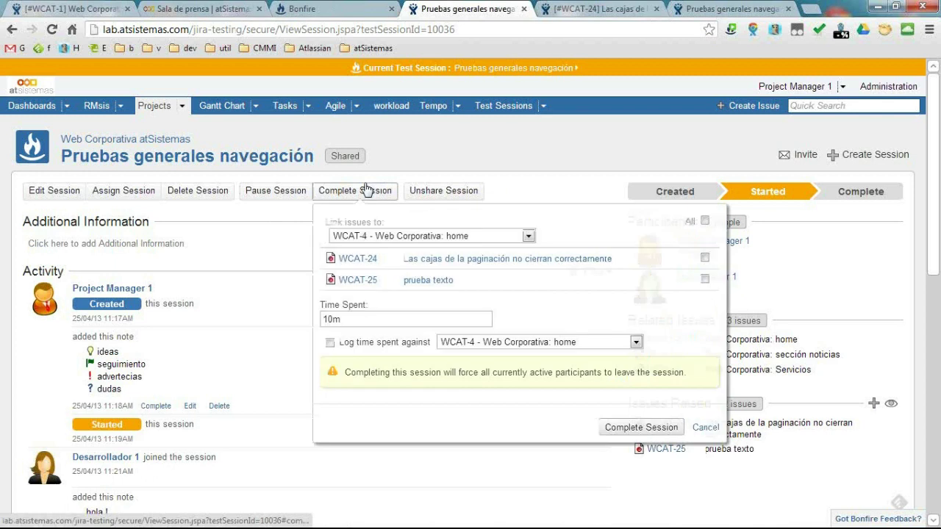
Complete the session, linking WCAT-24 and WCAT-25 to WCAT-5 and logging the 10m against WCAT-5.
click(427, 236)
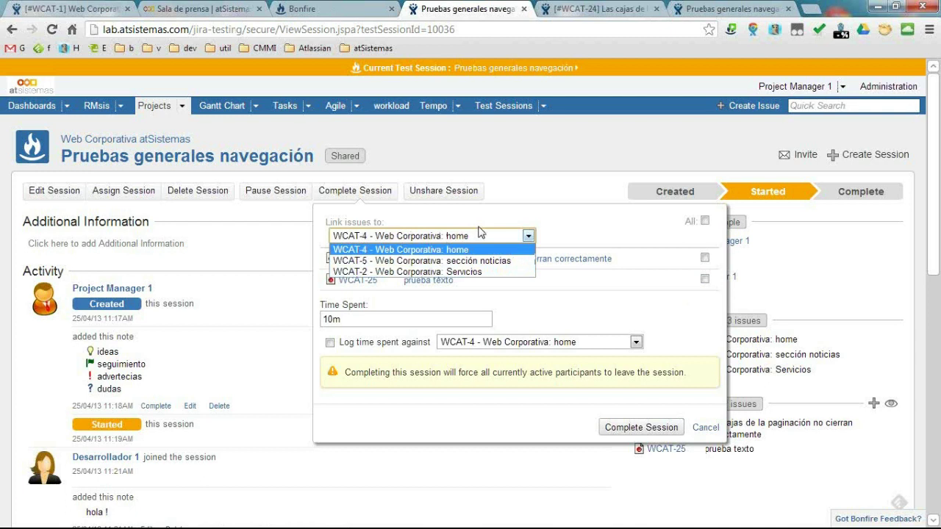
click(503, 261)
click(705, 258)
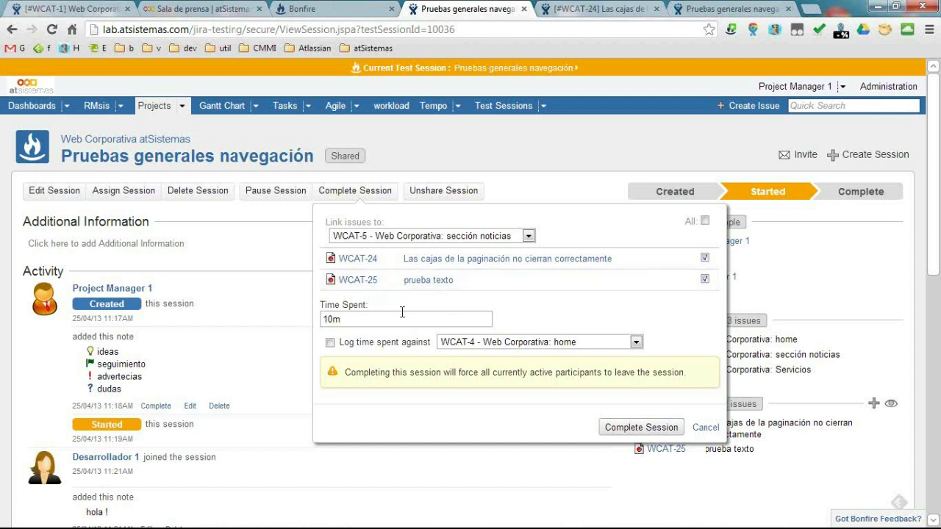
click(372, 321)
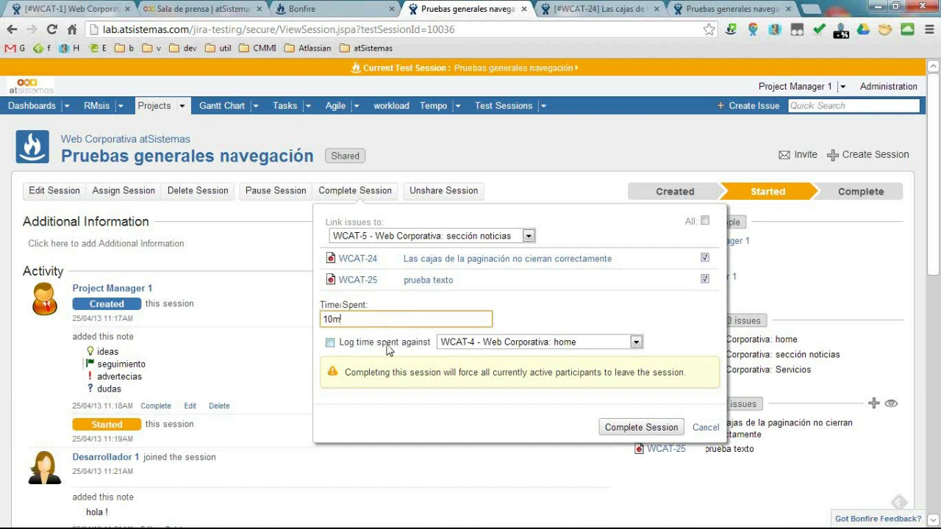
click(530, 342)
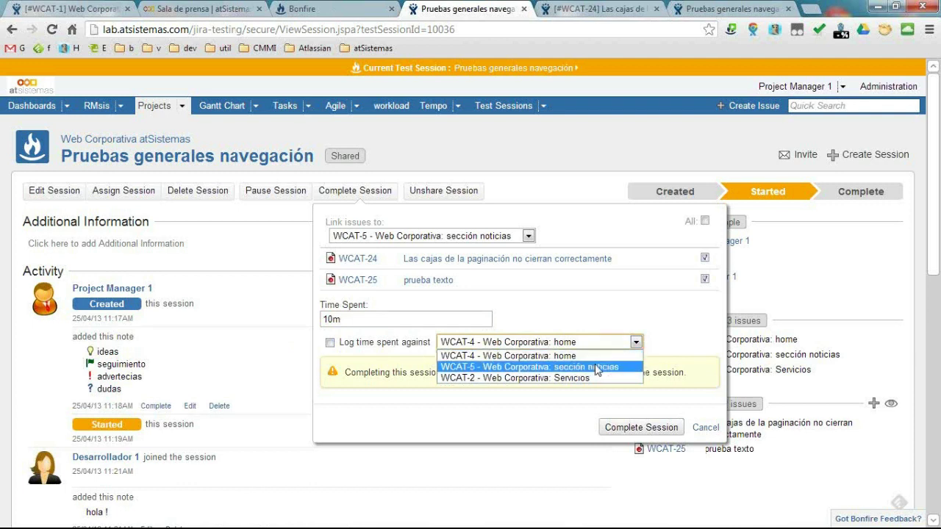
click(555, 366)
click(330, 343)
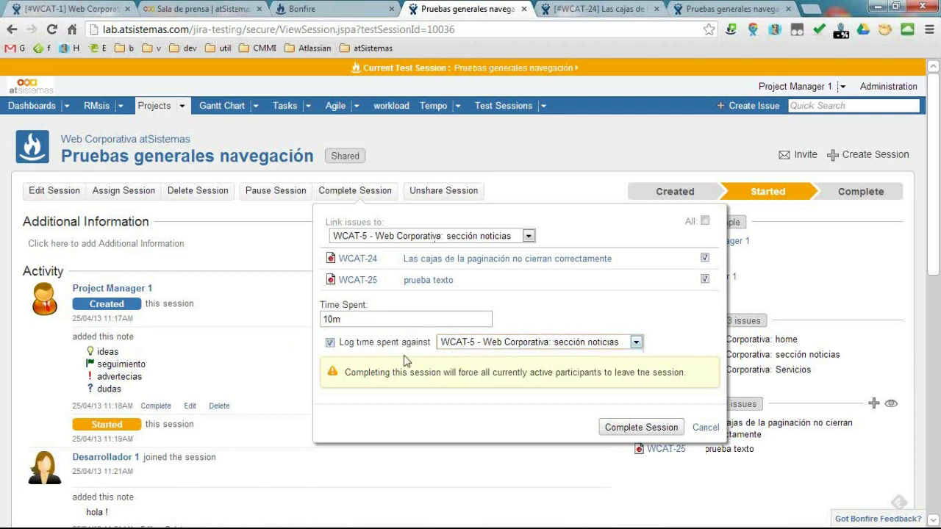
click(632, 429)
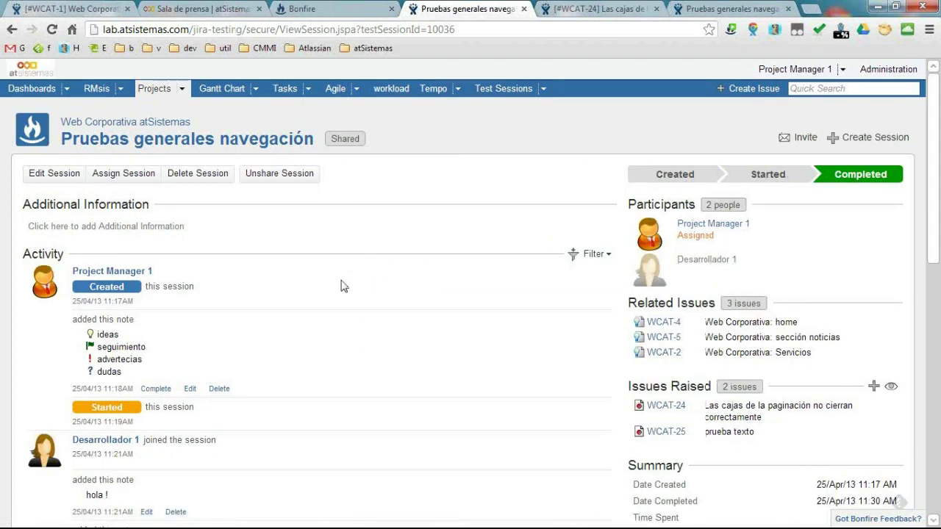
click(182, 88)
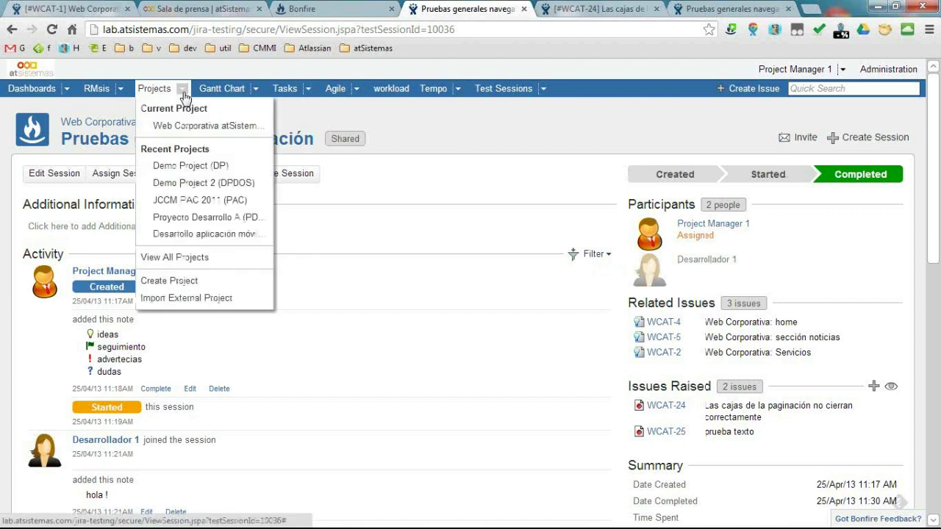
click(197, 127)
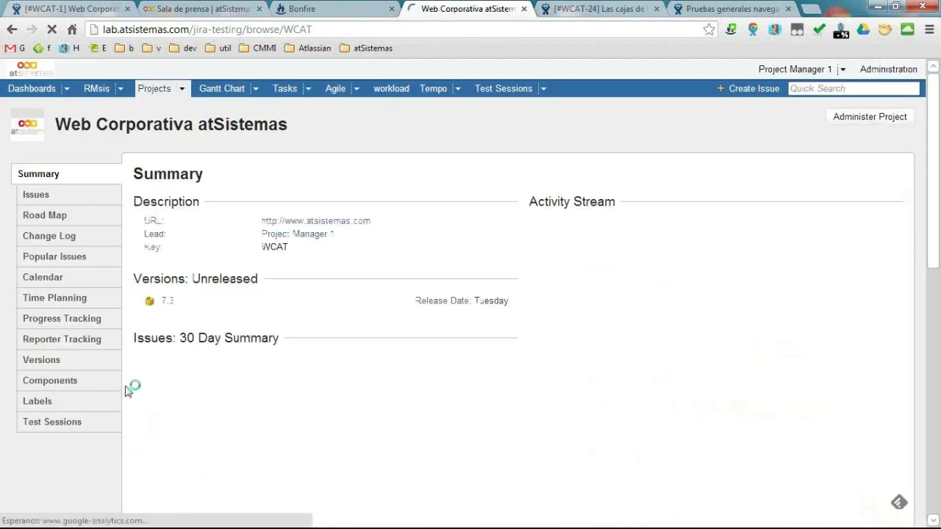
click(55, 425)
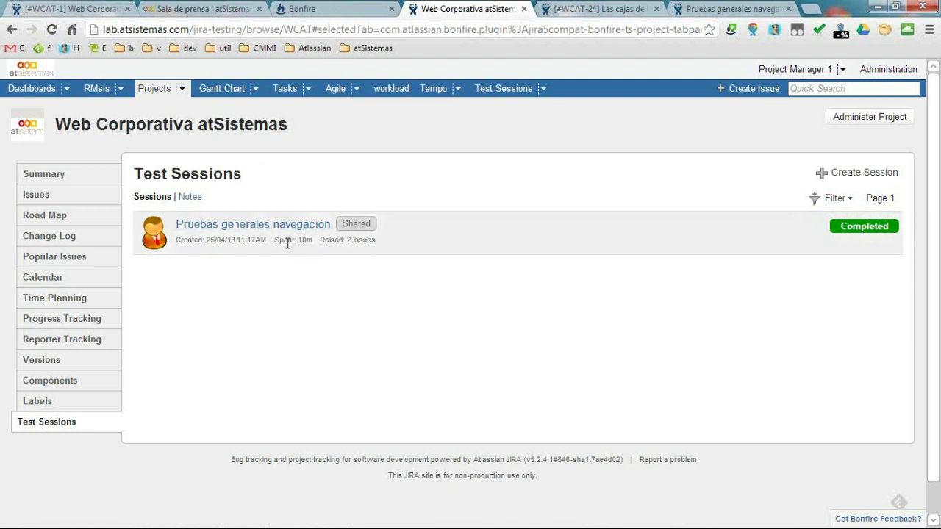
click(242, 229)
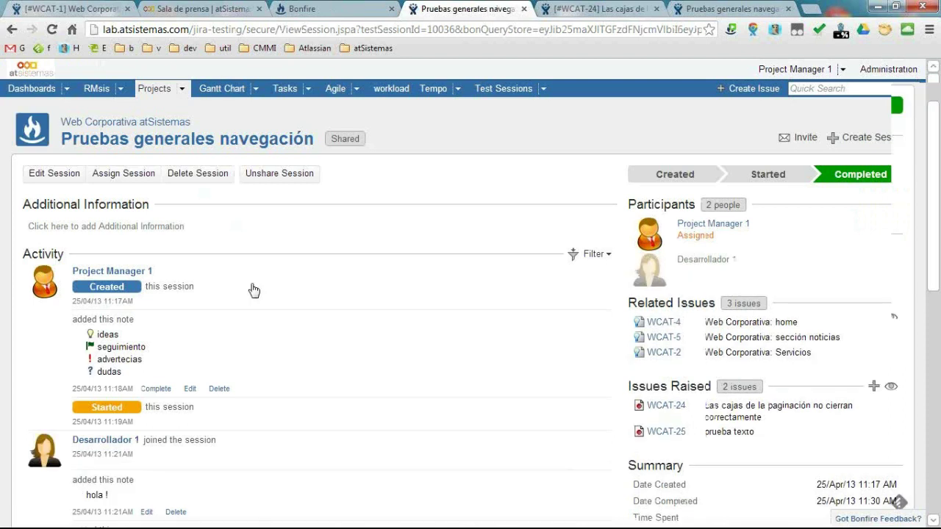
scroll(164, 257, down, 1)
scroll(163, 258, down, 1)
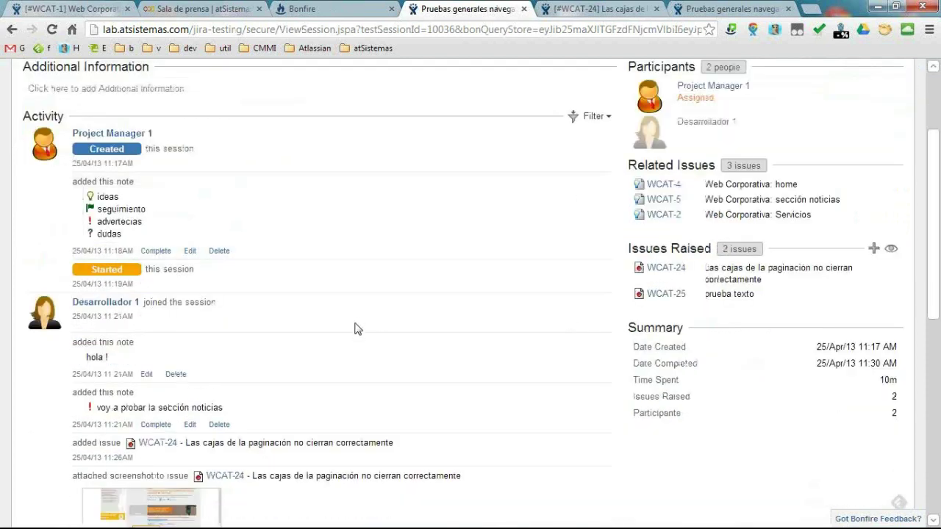
scroll(354, 332, down, 4)
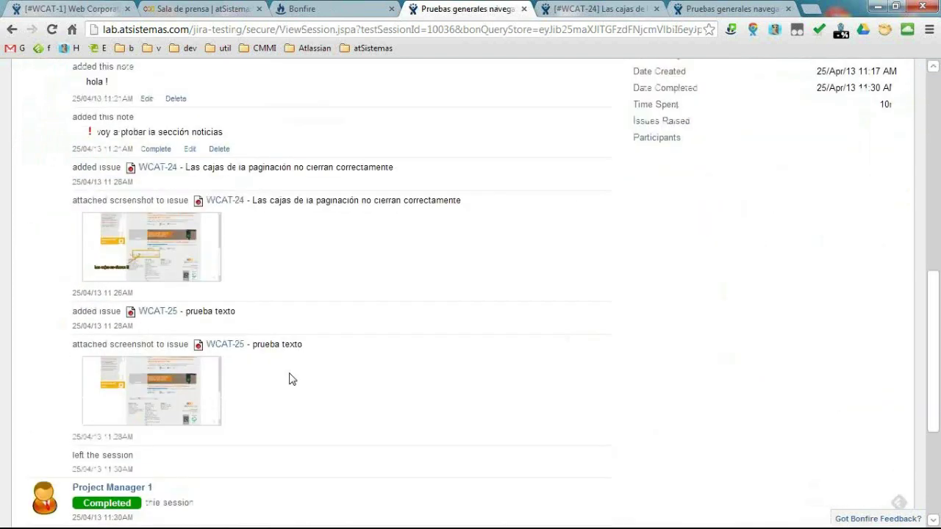
scroll(258, 394, down, 1)
scroll(258, 395, up, 1)
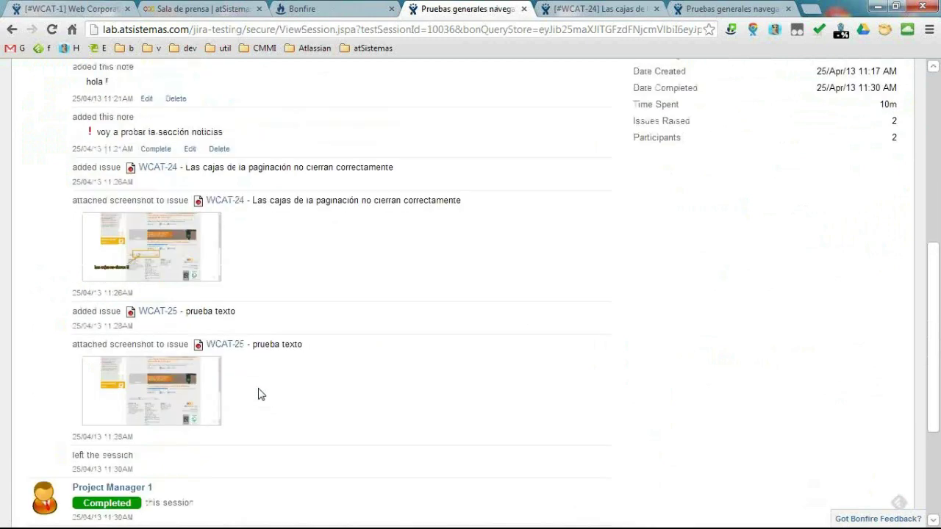
scroll(271, 393, up, 6)
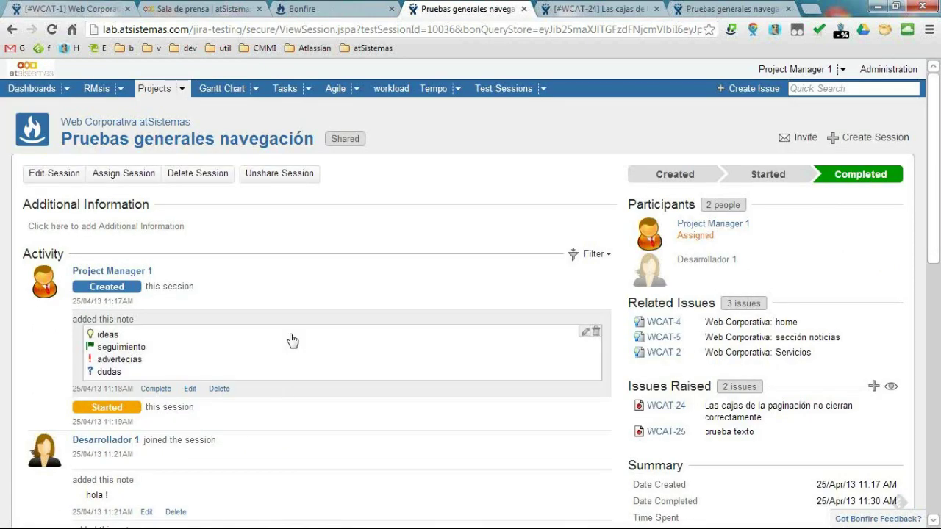
Browse all test sessions with the Status filter left on All, then return to the dashboard.
click(551, 93)
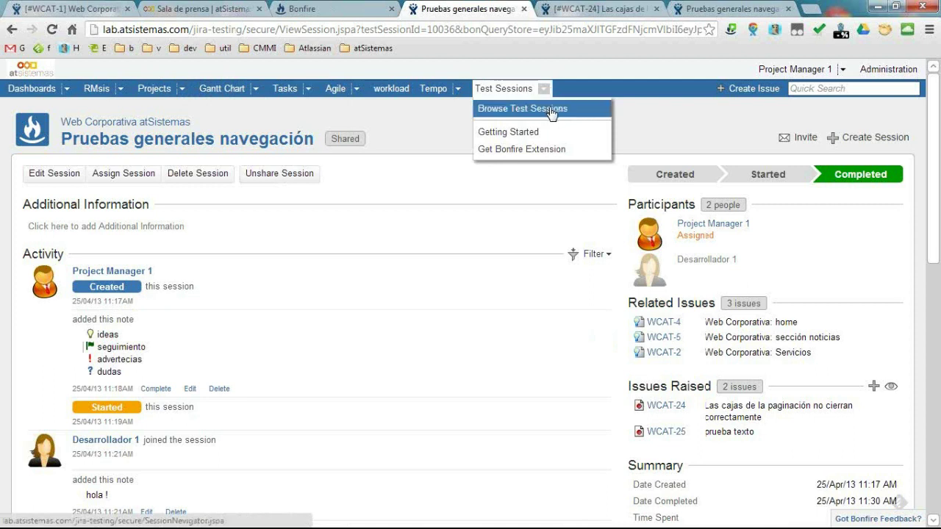
click(552, 110)
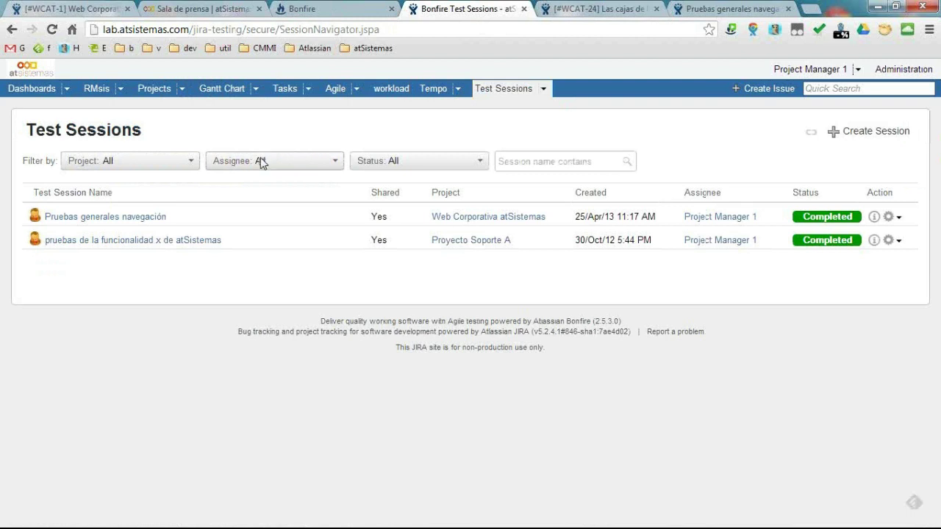
click(437, 162)
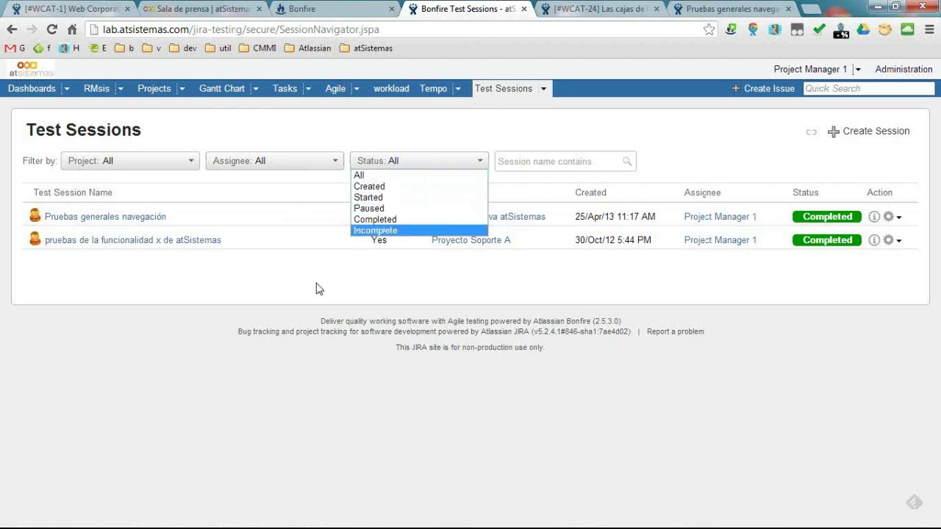
click(412, 257)
click(571, 162)
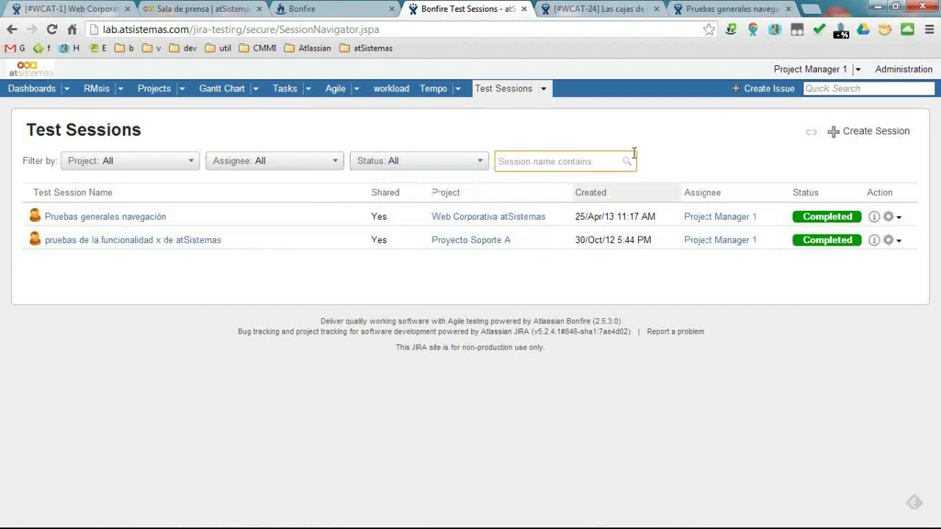
click(35, 92)
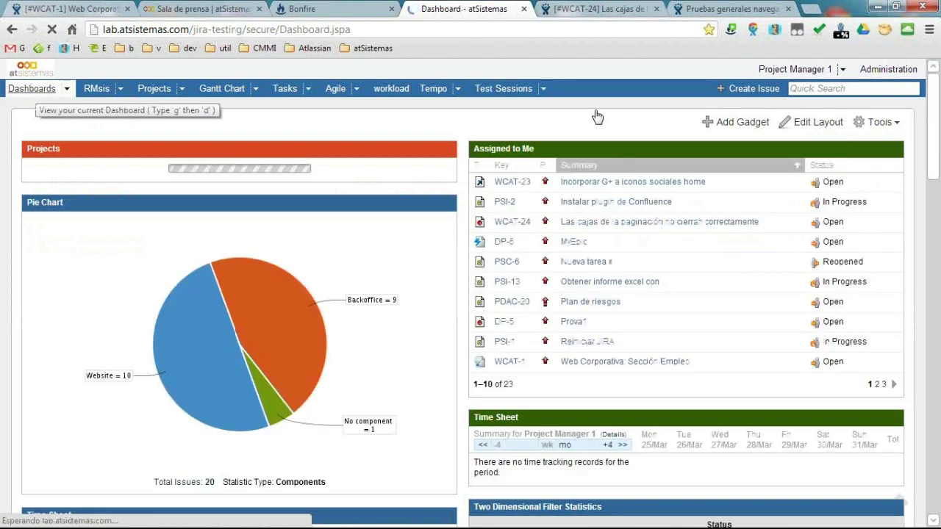
Add the Test Sessions gadget, found by searching 'bonfire', to the dashboard and expand its Assignee choices.
click(752, 124)
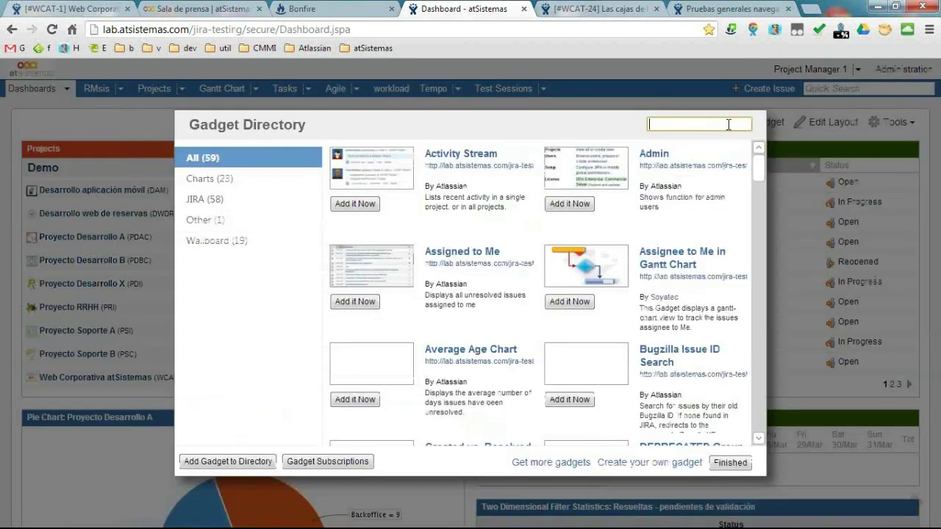
text(bonfire)
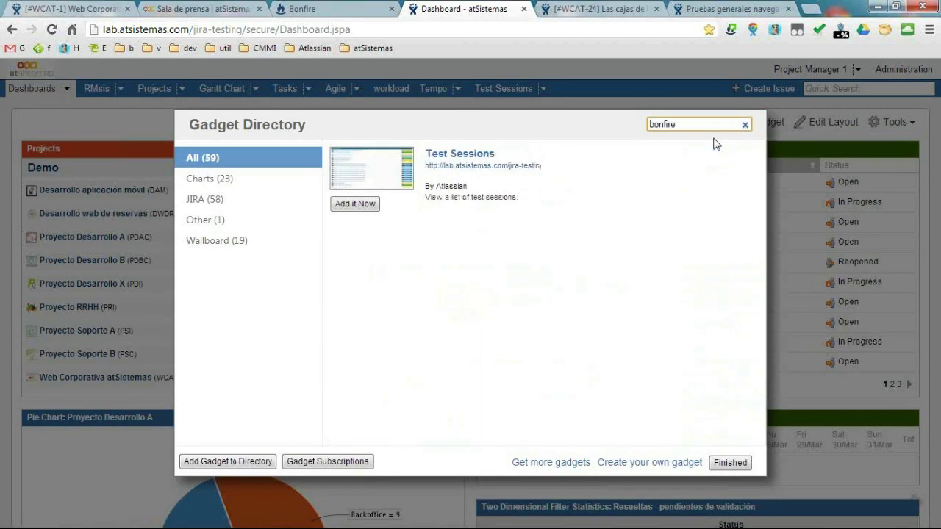
click(356, 207)
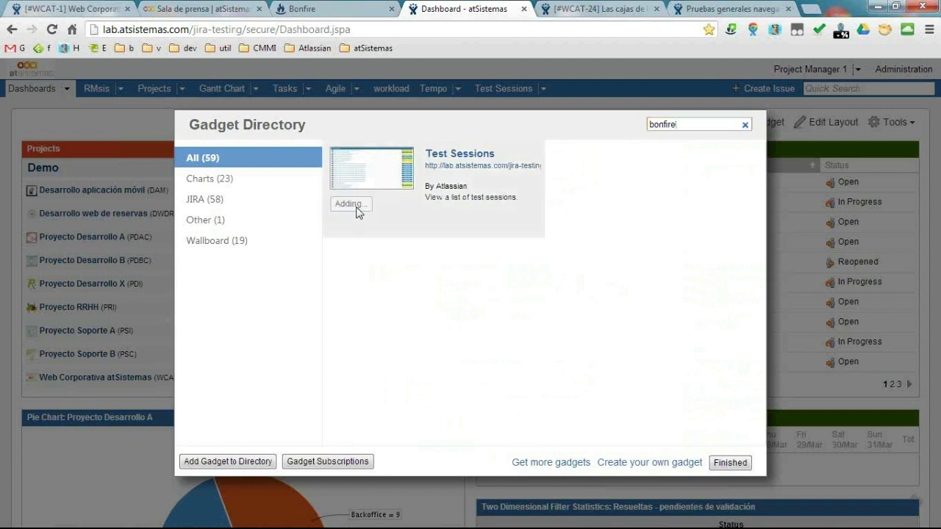
click(729, 462)
click(156, 174)
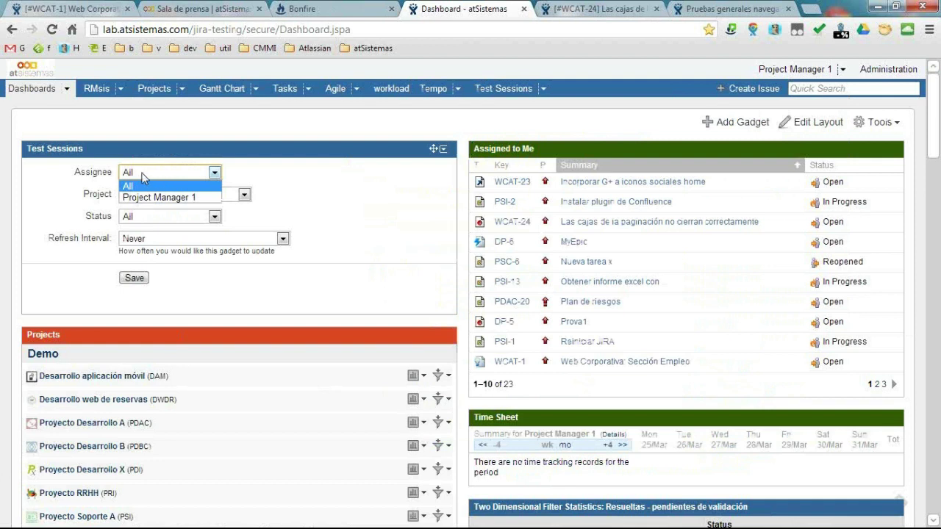
Save the Test Sessions gadget with Assignee, Project and Status all left on All.
click(142, 184)
click(147, 197)
click(147, 198)
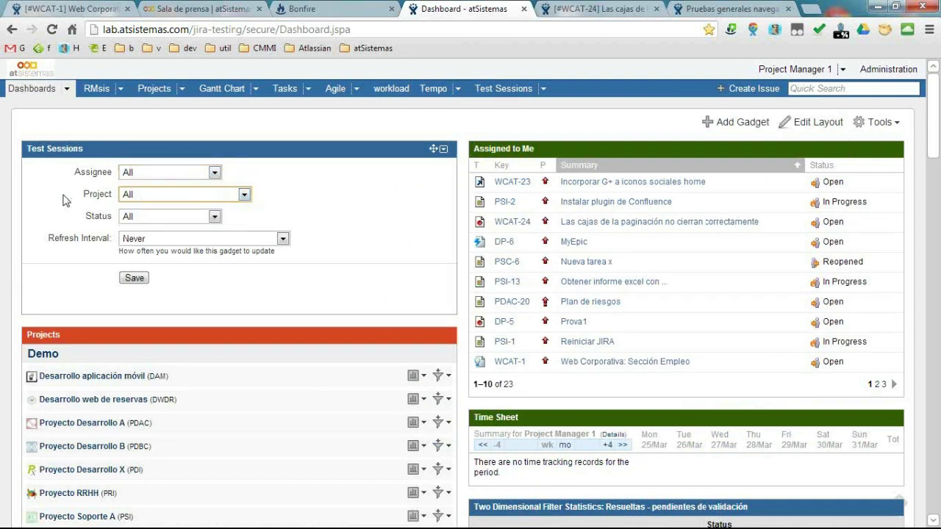
click(160, 217)
click(159, 217)
click(134, 278)
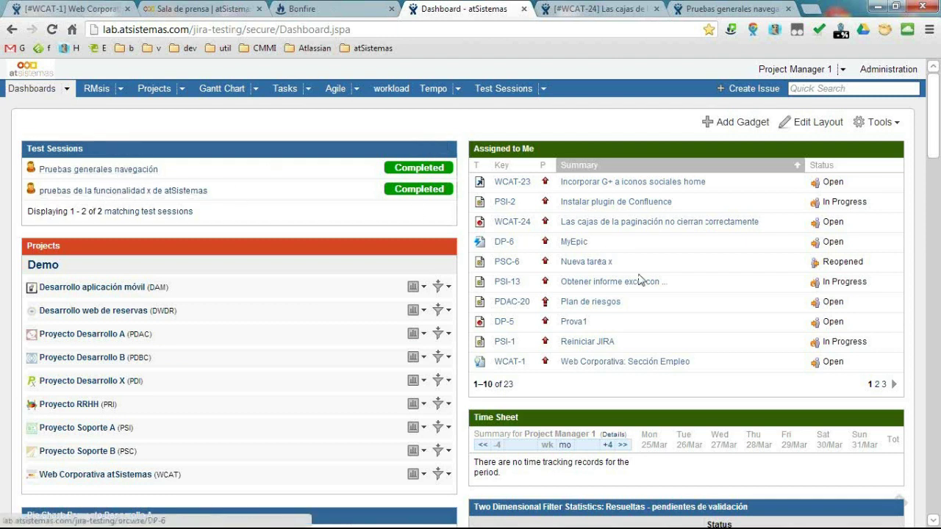
scroll(623, 298, down, 3)
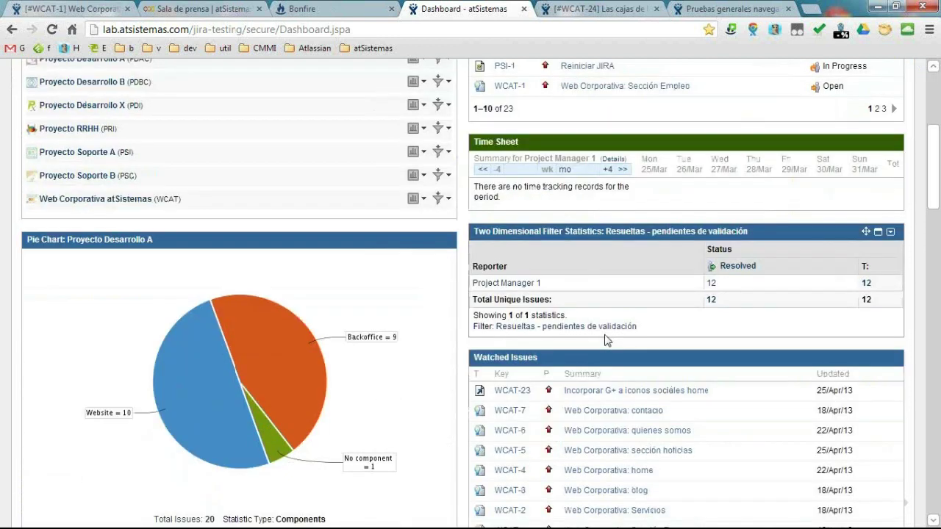
scroll(607, 339, down, 9)
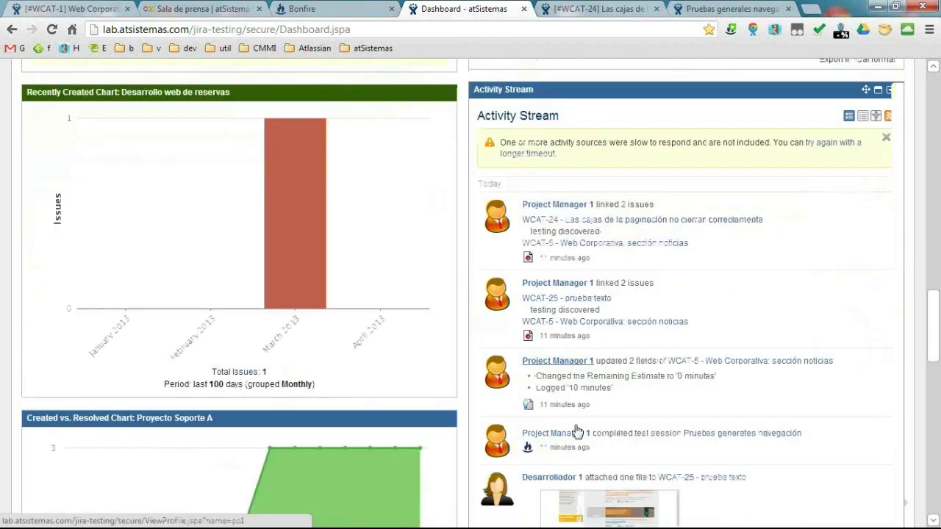
scroll(577, 432, down, 2)
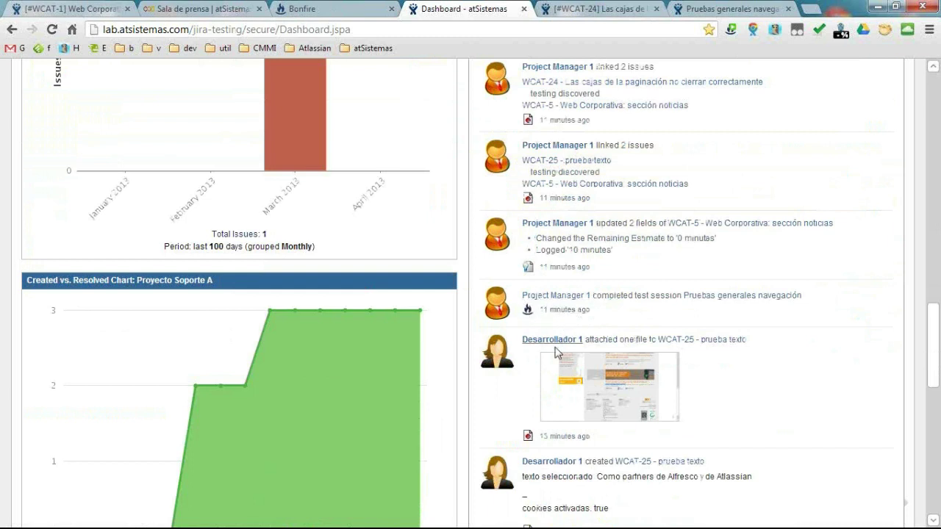
scroll(555, 356, down, 4)
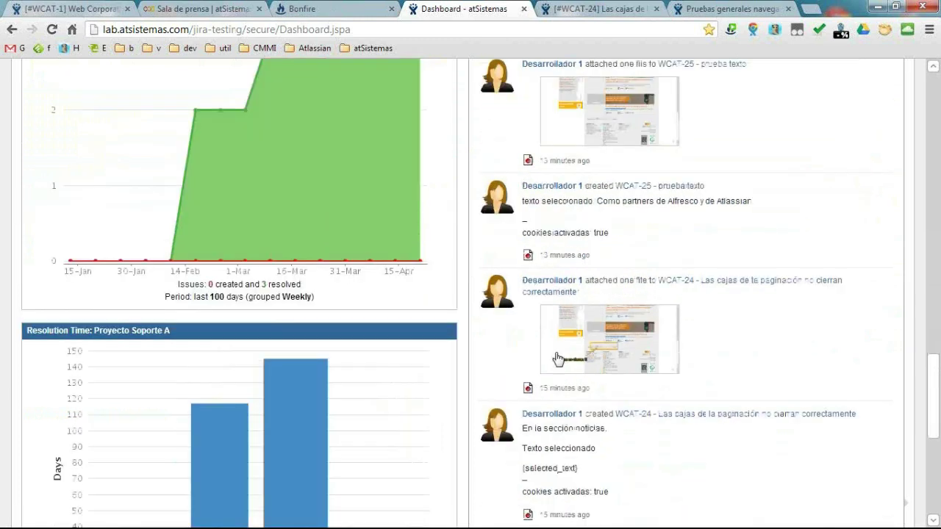
scroll(557, 358, down, 3)
scroll(592, 333, up, 3)
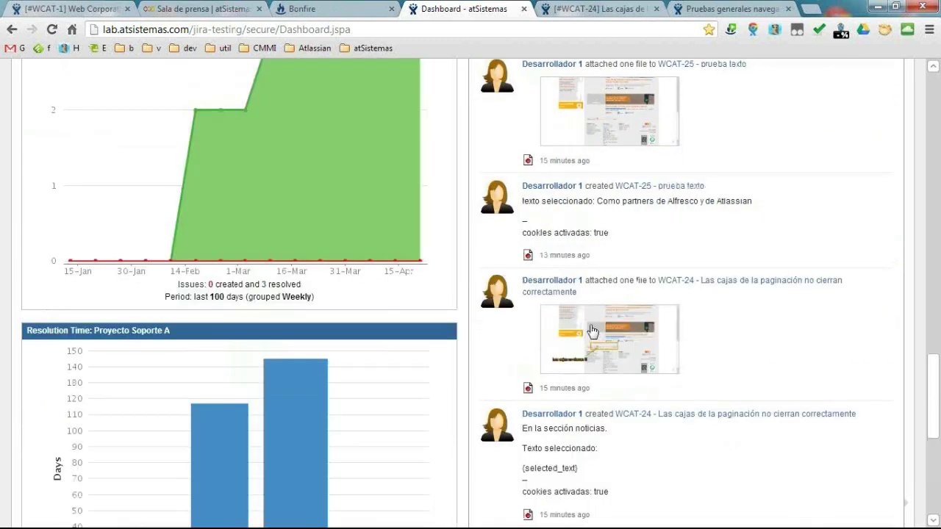
scroll(476, 290, up, 7)
scroll(476, 290, up, 12)
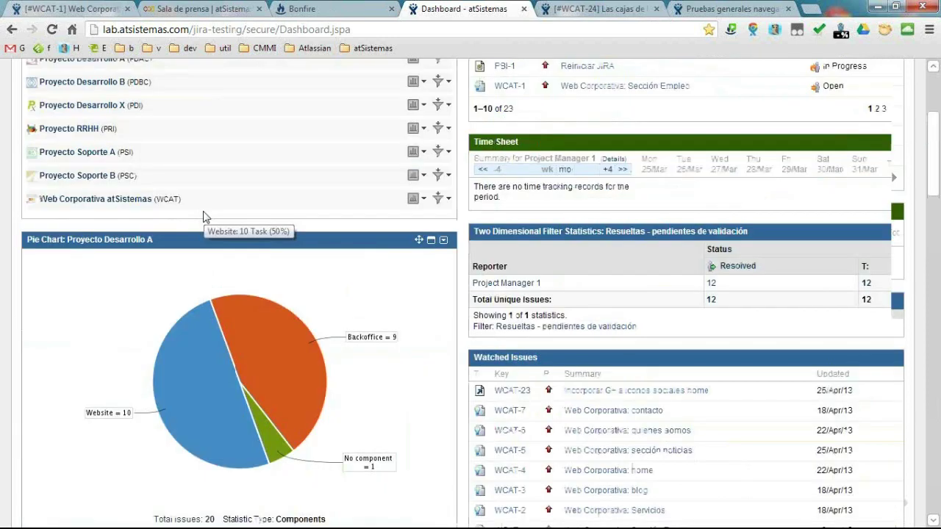
scroll(203, 211, up, 4)
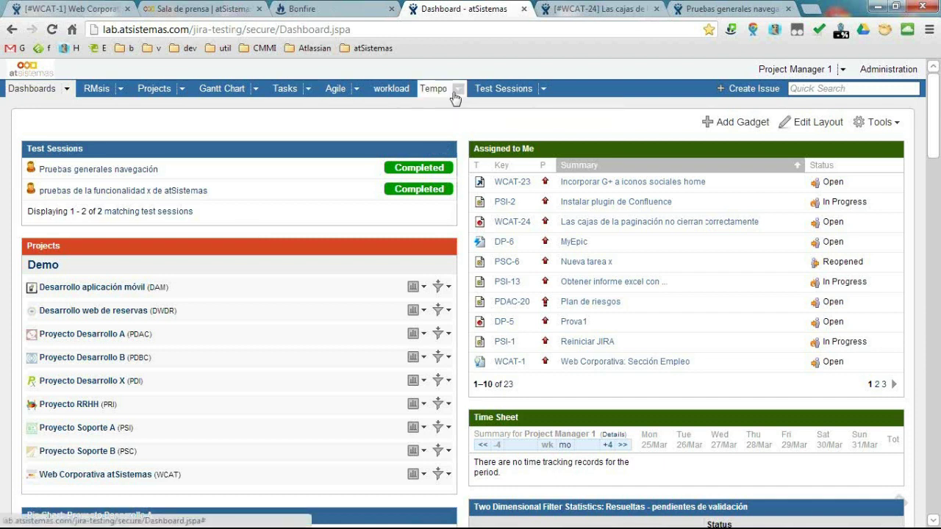
click(424, 94)
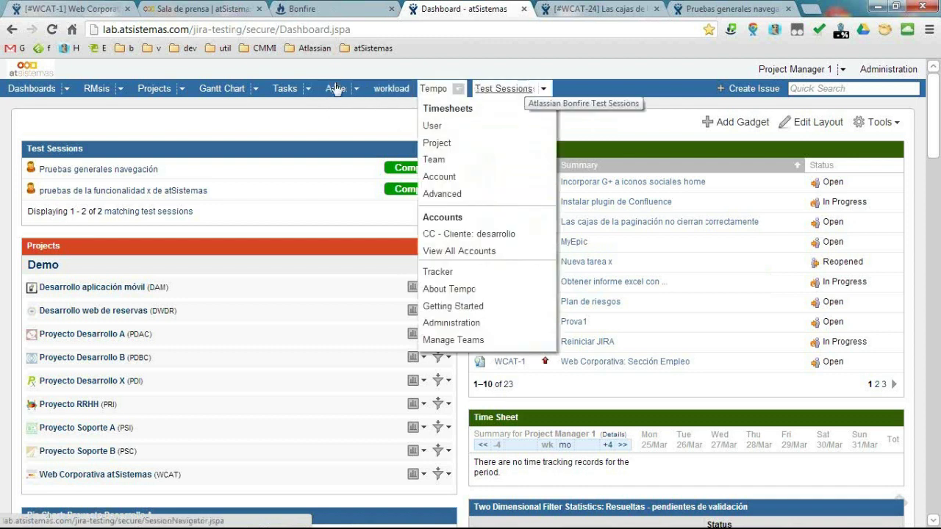
Go to Administration > Issues > Workflows and start copying the default jira workflow.
mouse_move(256, 96)
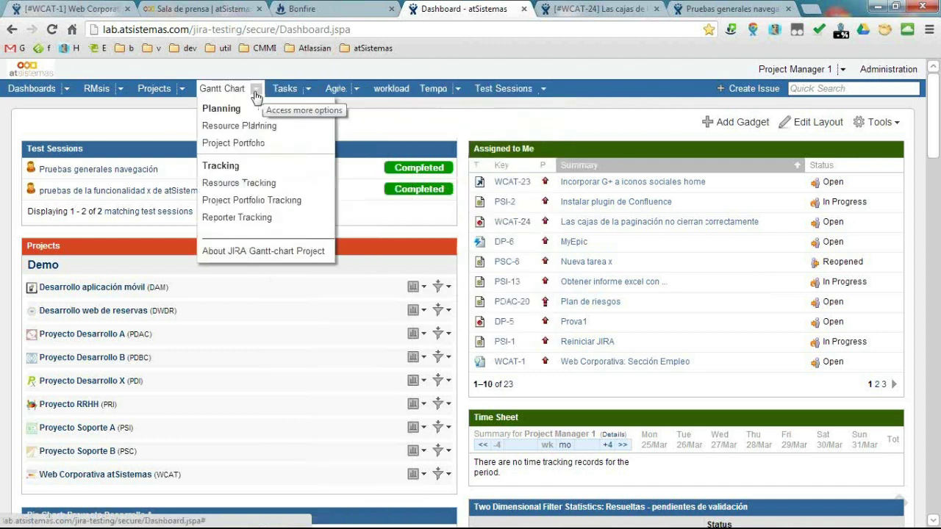
click(912, 68)
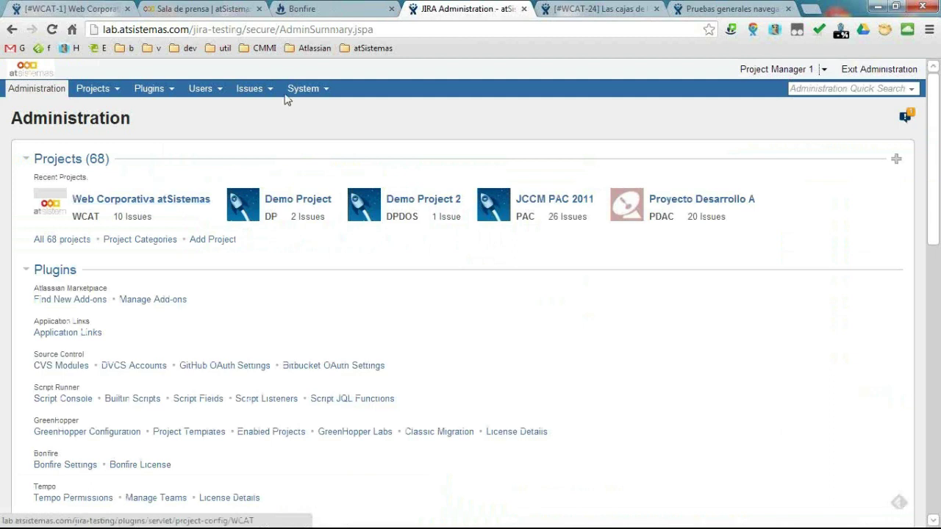
click(277, 93)
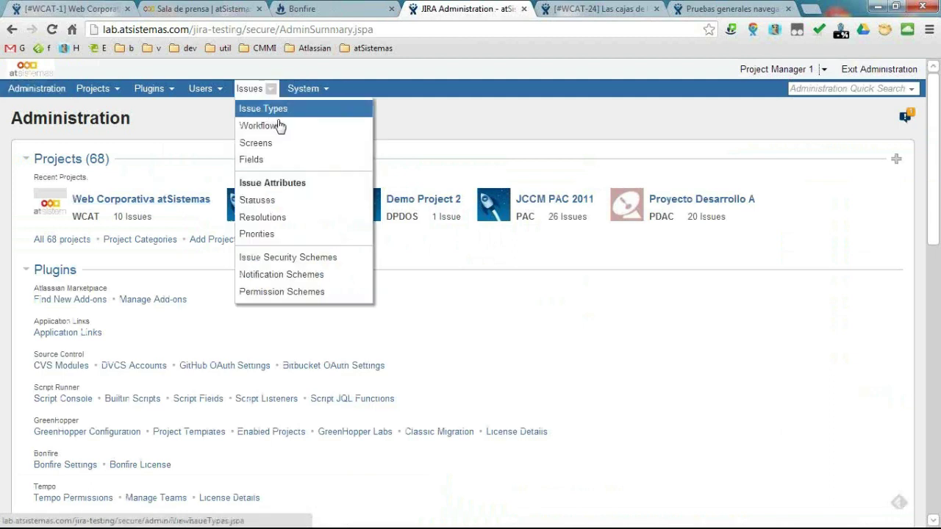
click(278, 125)
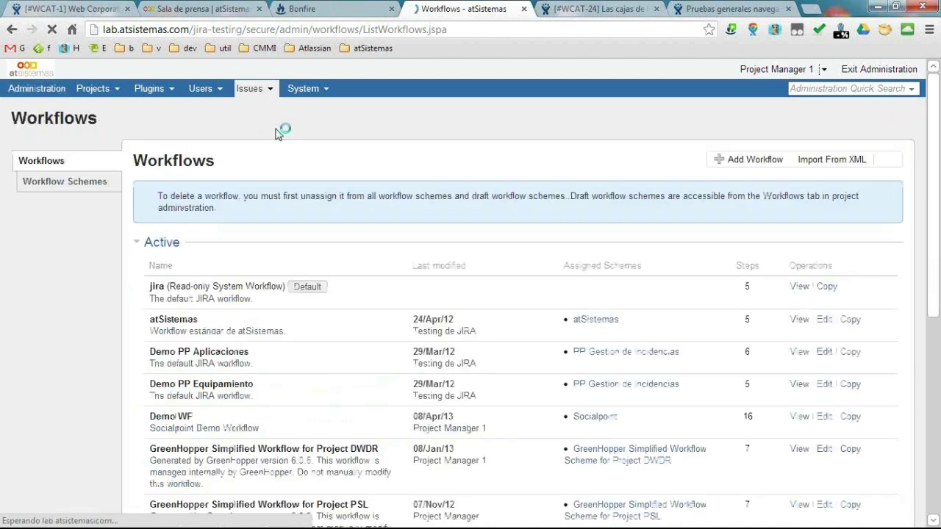
click(824, 288)
Create Copy 2 of jira and open its Resolve Issue transition under the Open step.
click(595, 369)
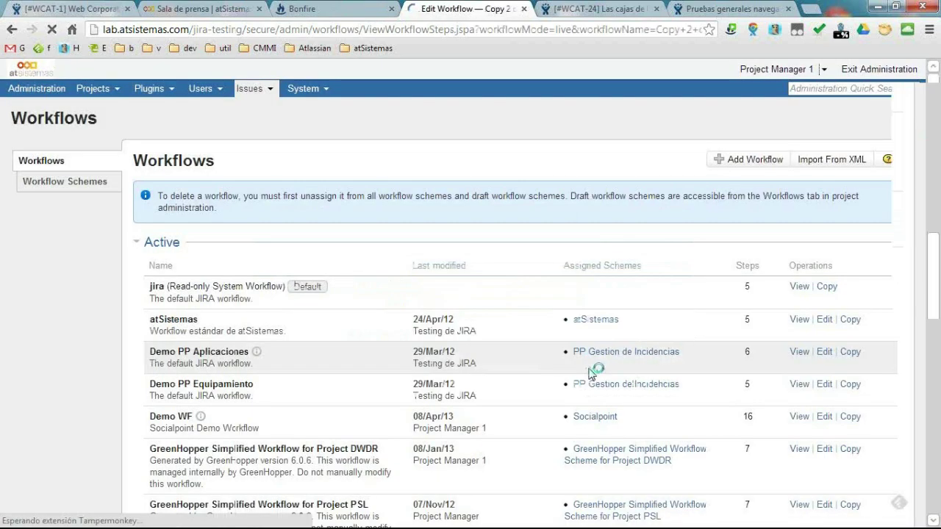
scroll(441, 272, up, 2)
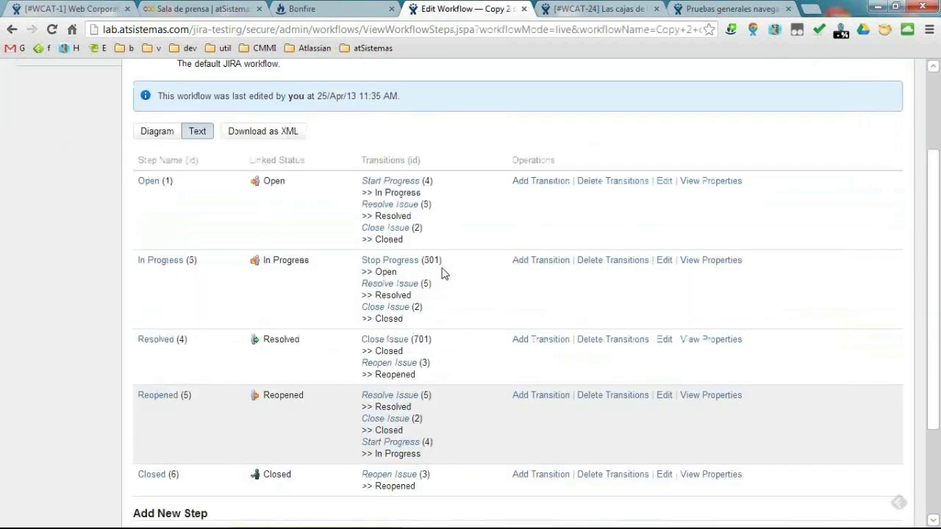
click(397, 206)
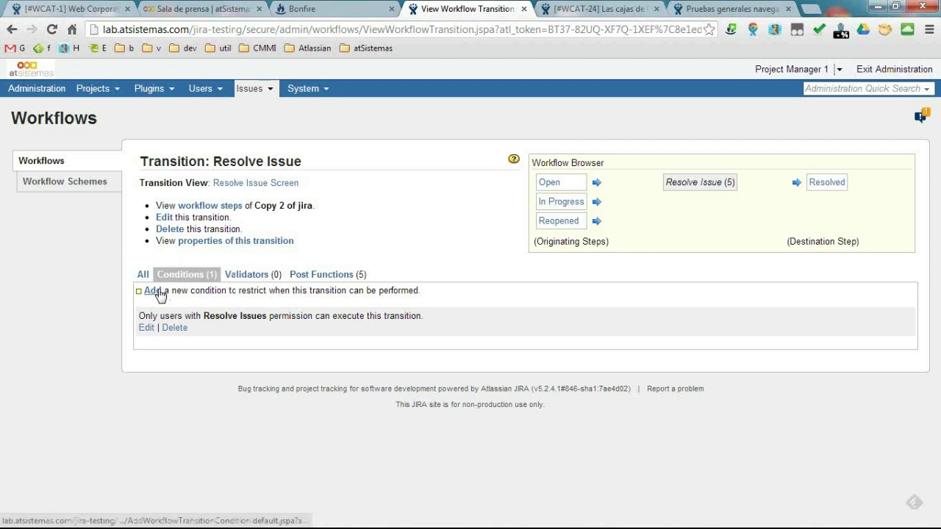
Pick the Complete Session Condition, then capture WCAT-24 with Bonfire and review its JIRA login settings.
click(161, 294)
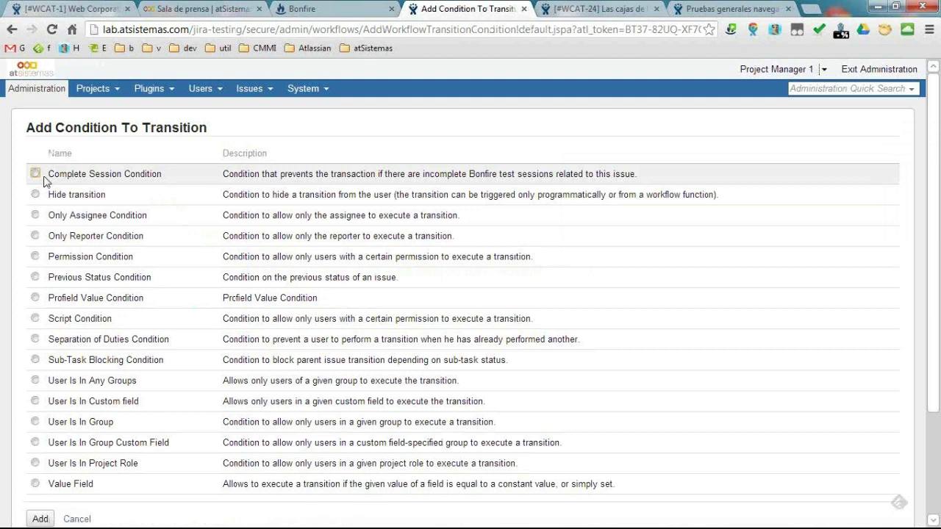
drag(50, 177, 177, 180)
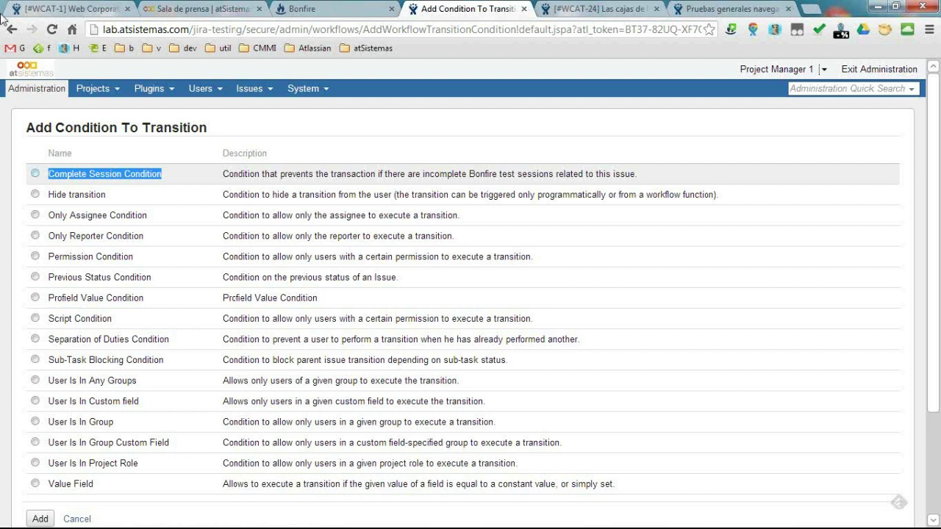
click(604, 8)
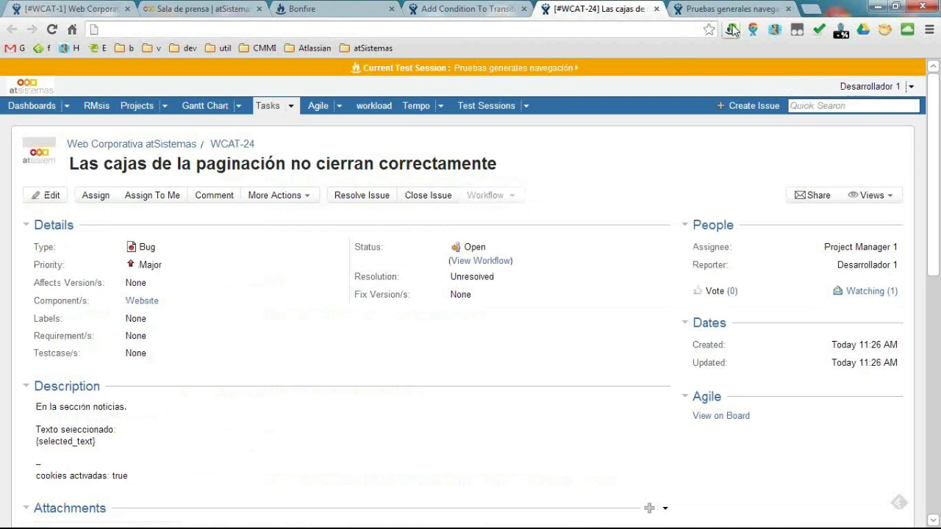
click(732, 30)
click(212, 69)
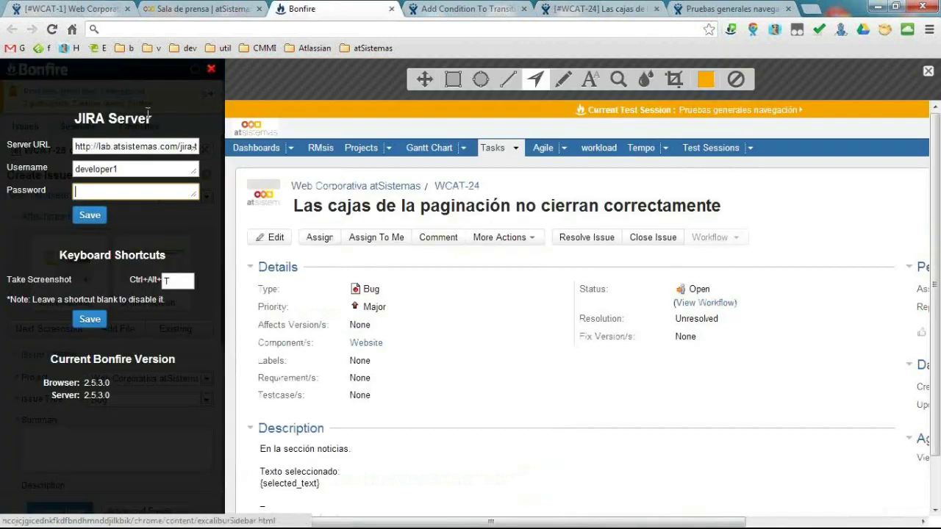
double_click(136, 168)
key(Tab)
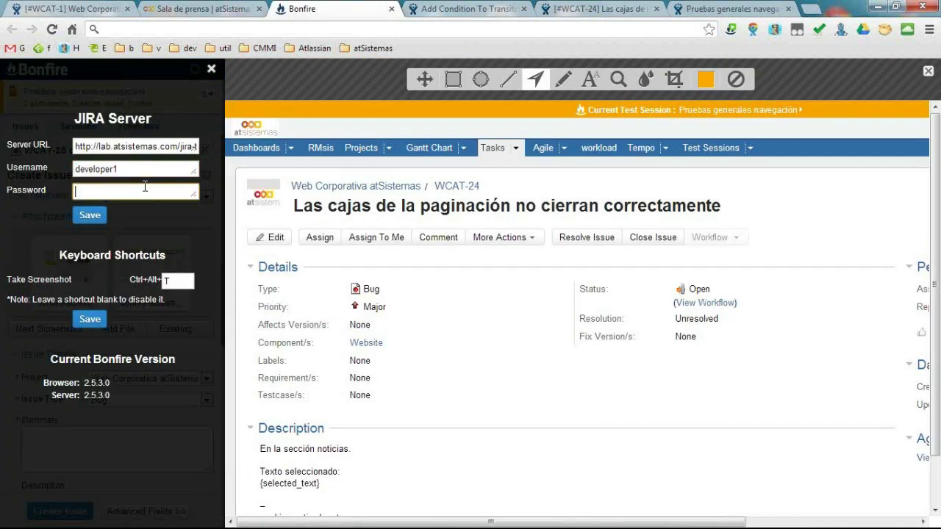